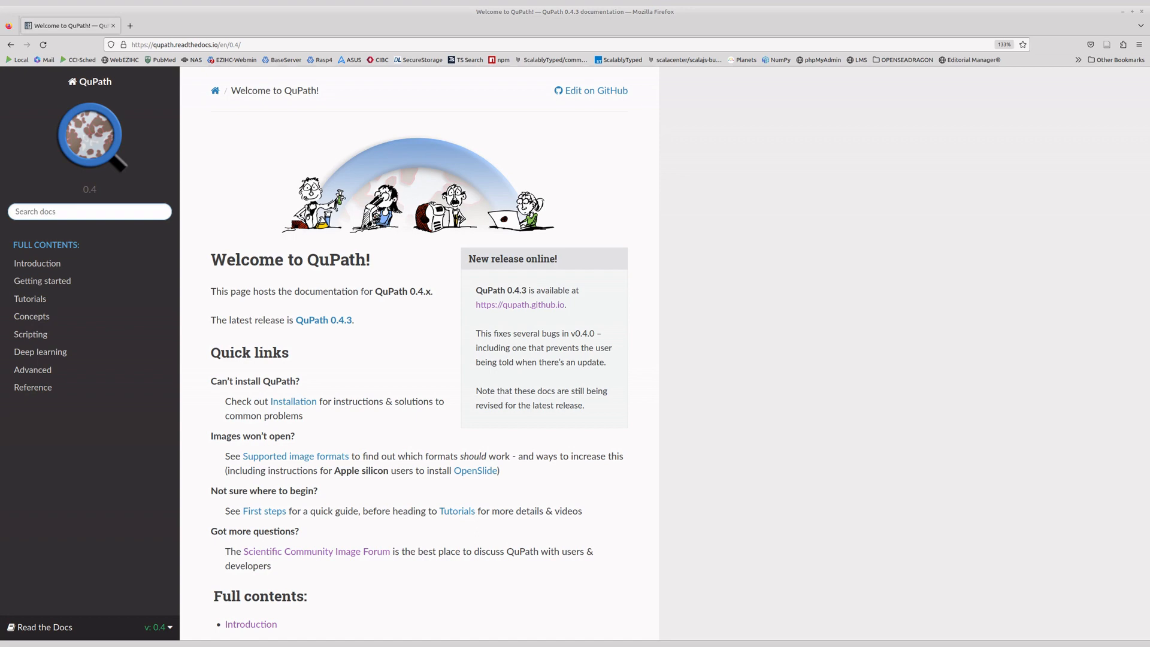
Open the Installation instructions from the quick links of the QuPath documentation.
{"action": "left_click", "coordinate": [293, 402]}
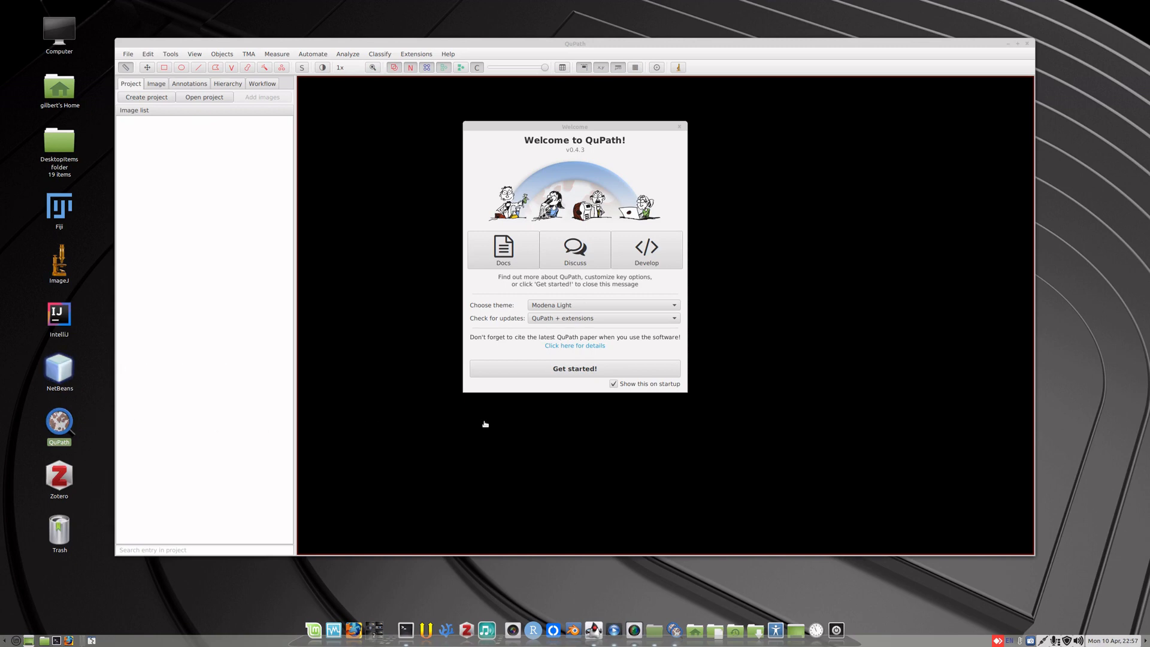
Dismiss QuPath's welcome message and create a new desktop folder named QupathDemo.
{"action": "left_click", "coordinate": [680, 126]}
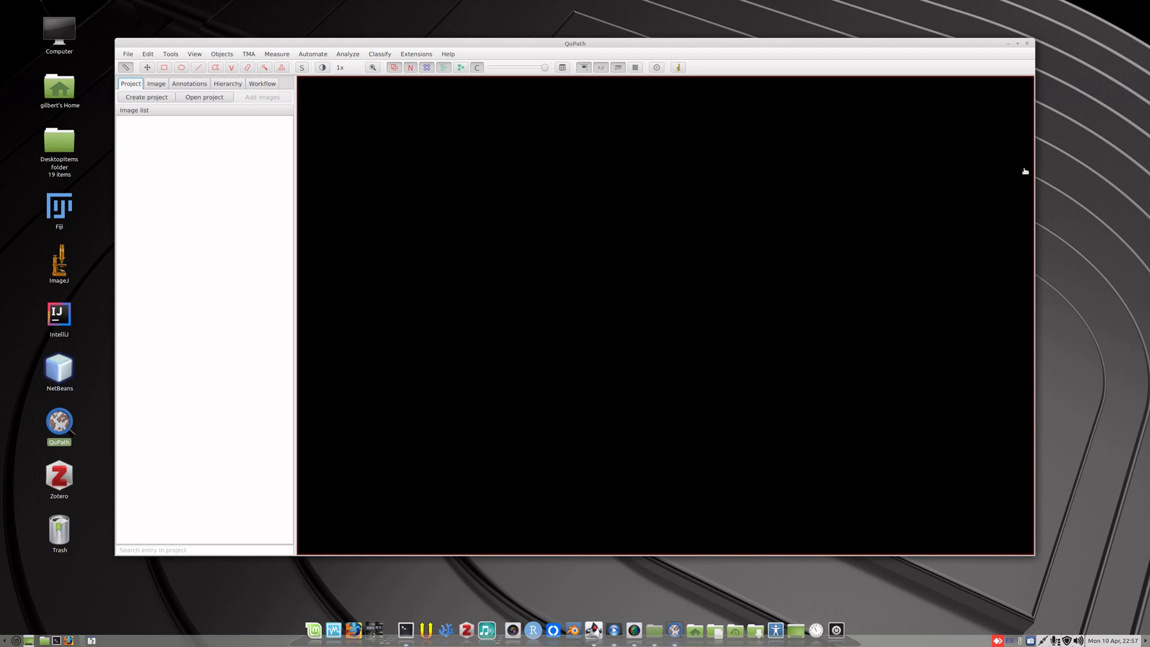
{"action": "right_click", "coordinate": [1084, 118]}
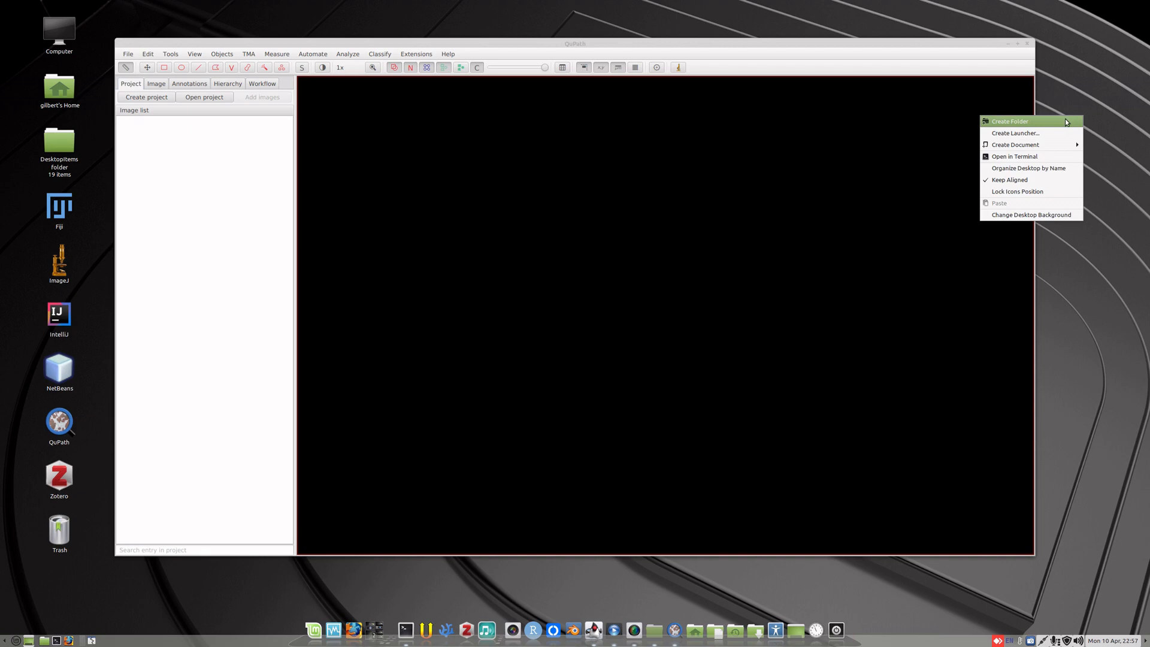
{"action": "left_click", "coordinate": [1064, 118]}
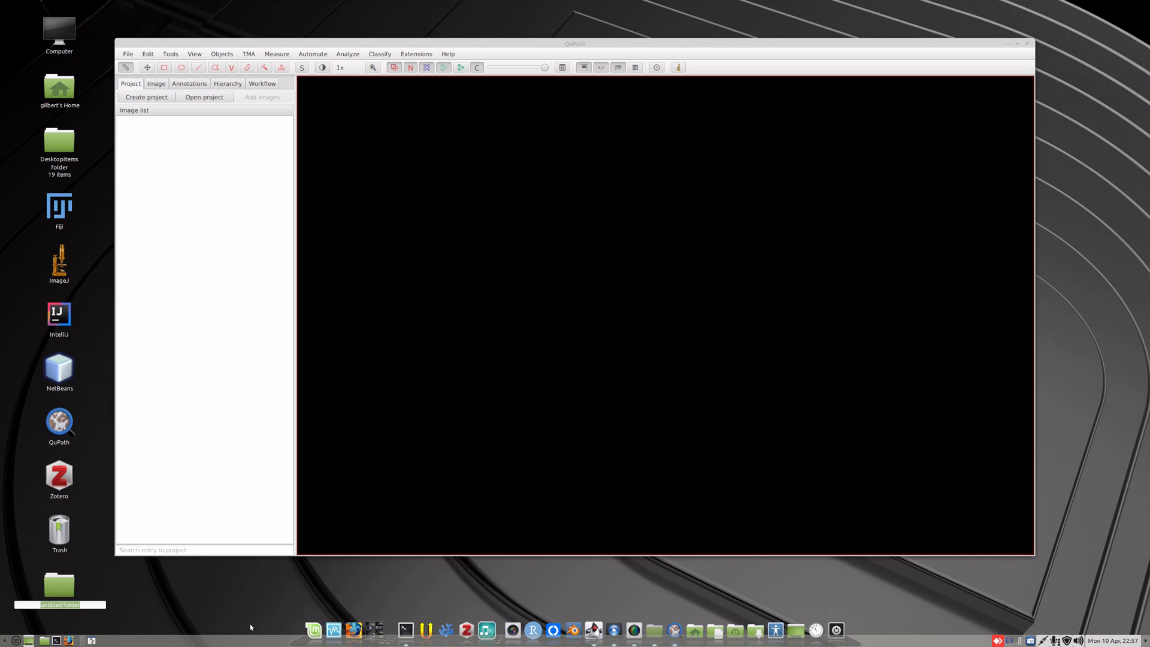
{"action": "type", "text": "QupathDemo"}
{"action": "key", "text": "Return"}
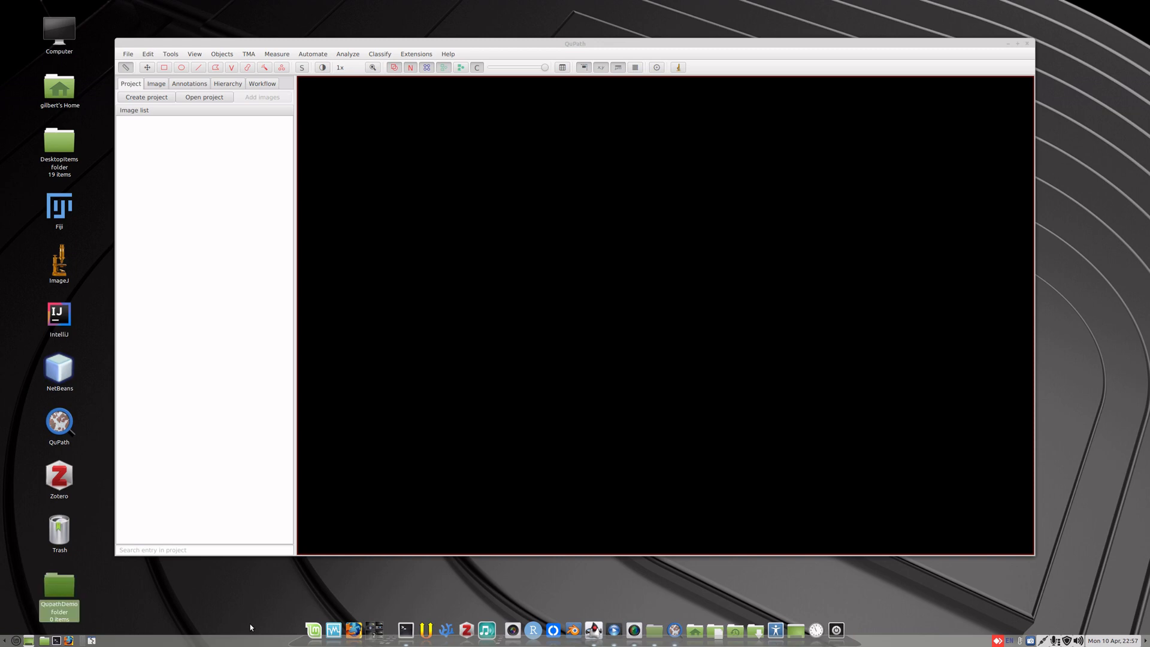
Create a project from the empty QupathDemo folder and move the folder's desktop icon to the free area beside the window.
{"action": "left_click_drag", "start_coordinate": [40, 593], "coordinate": [585, 235]}
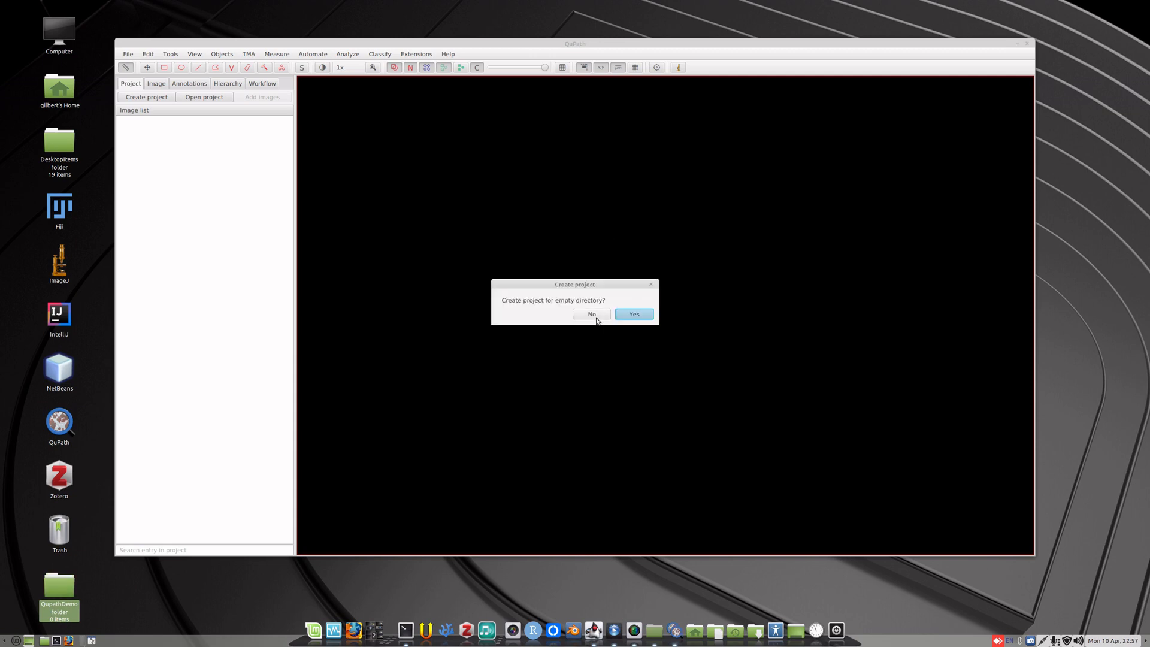
{"action": "left_click", "coordinate": [634, 314]}
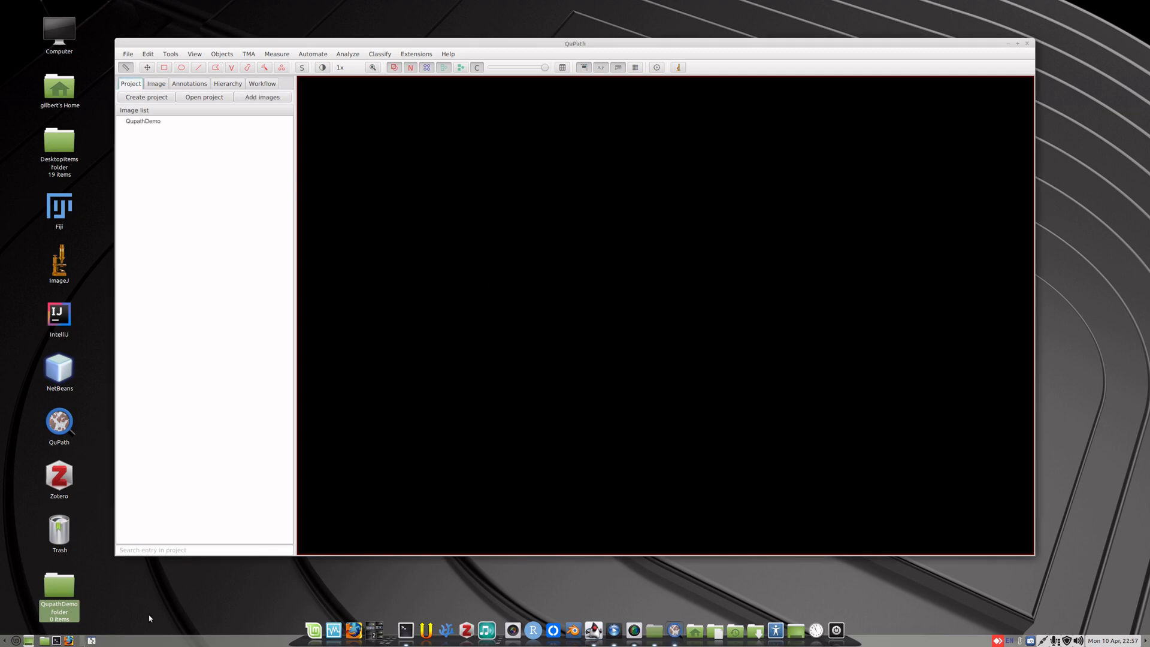
{"action": "left_click_drag", "start_coordinate": [48, 585], "coordinate": [1098, 81]}
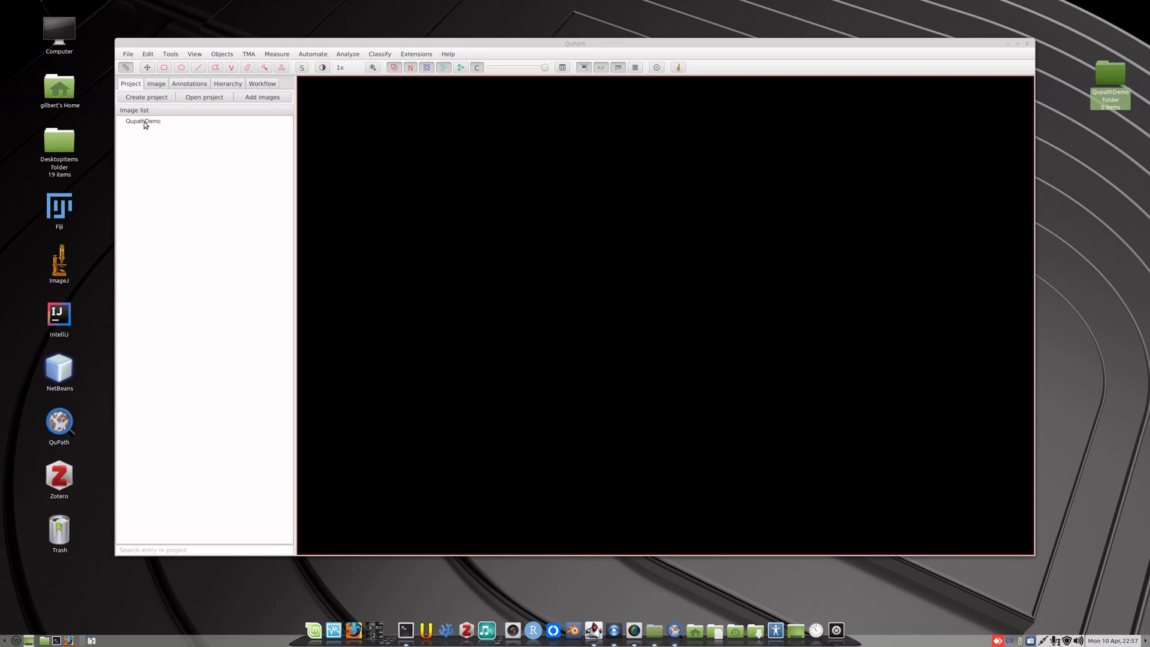
Start adding images to the project and place the WSI folder's file window, reduced in size, beside the import dialog.
{"action": "left_click", "coordinate": [271, 98]}
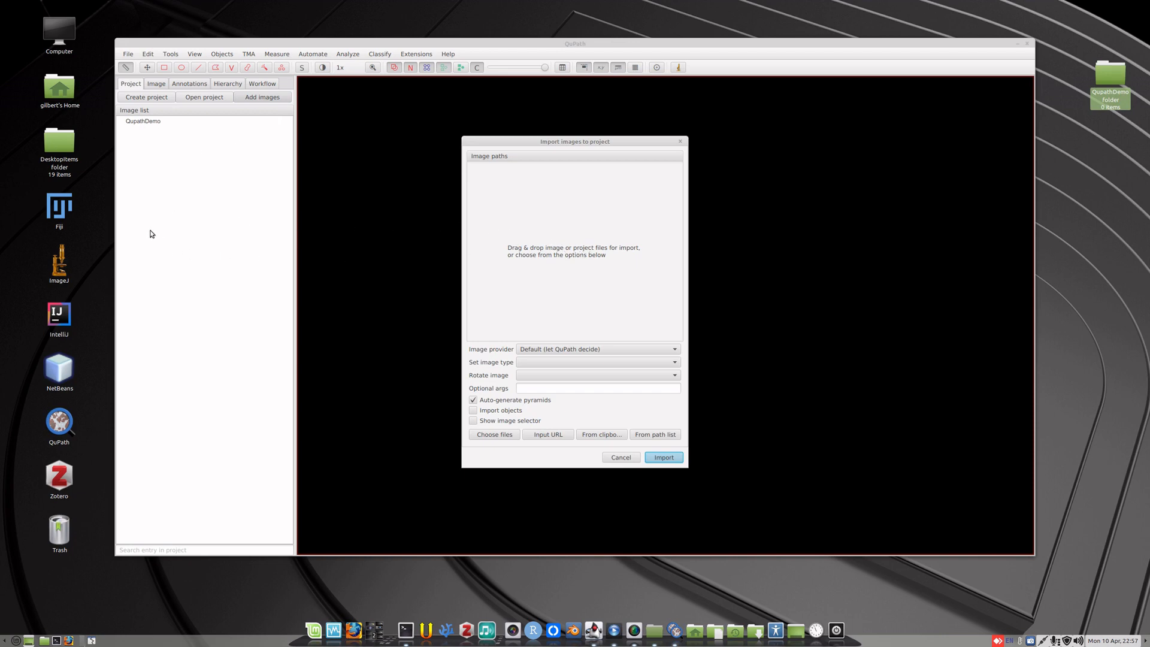
{"action": "double_click", "coordinate": [60, 90]}
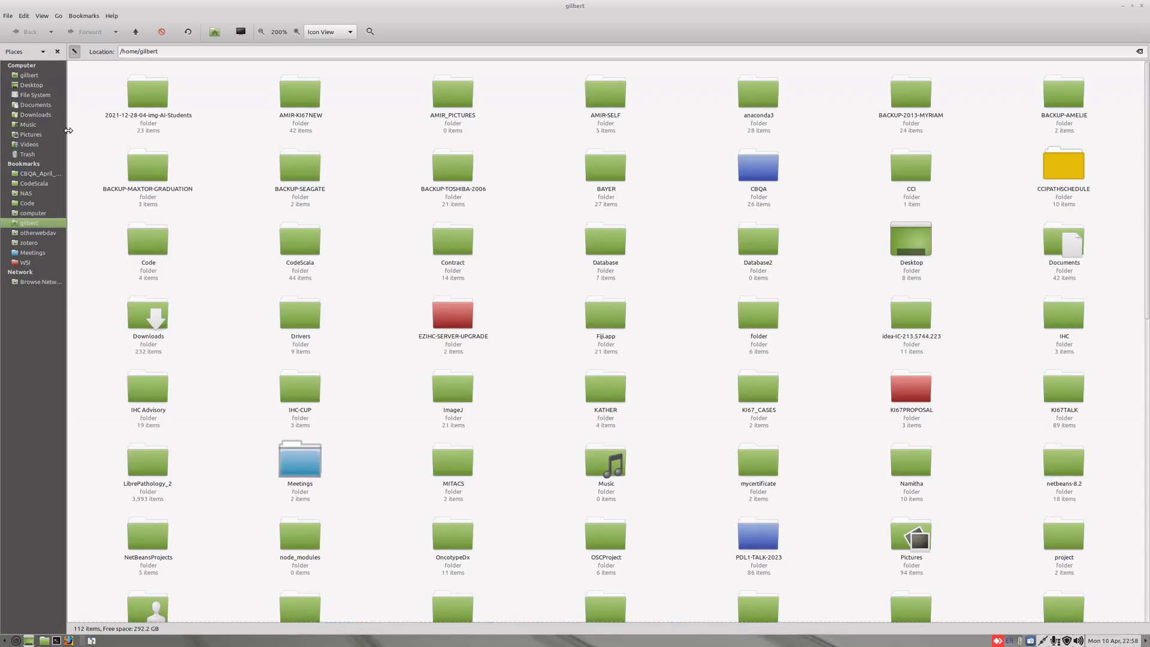
{"action": "left_click", "coordinate": [24, 263]}
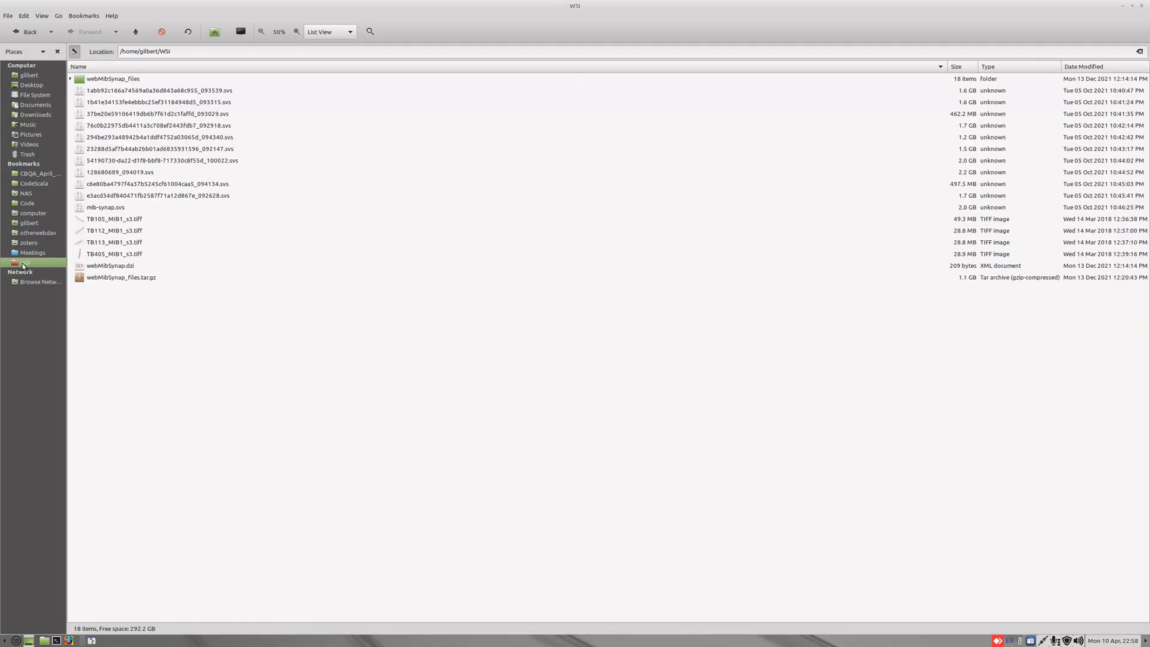
{"action": "left_click", "coordinate": [1131, 7]}
{"action": "left_click_drag", "start_coordinate": [593, 184], "coordinate": [938, 300]}
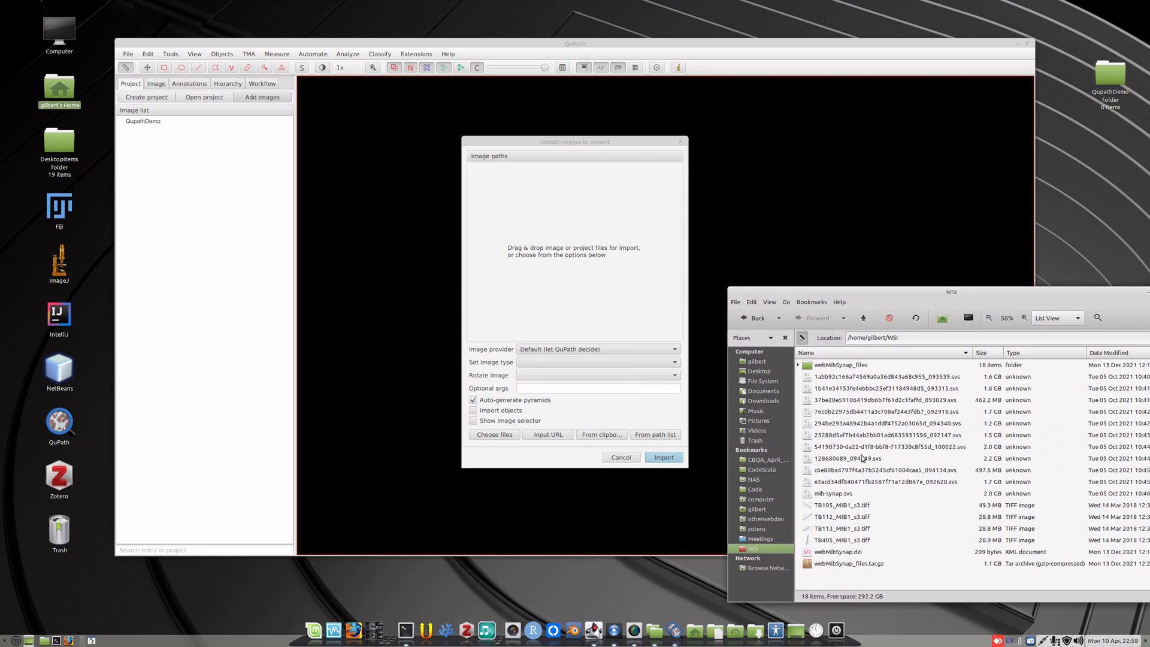
Import TB405_MIB1_s3.tiff and TB113_MIB1_s3.tiff from the WSI folder into the project and close the file window.
{"action": "left_click_drag", "start_coordinate": [844, 542], "coordinate": [587, 226]}
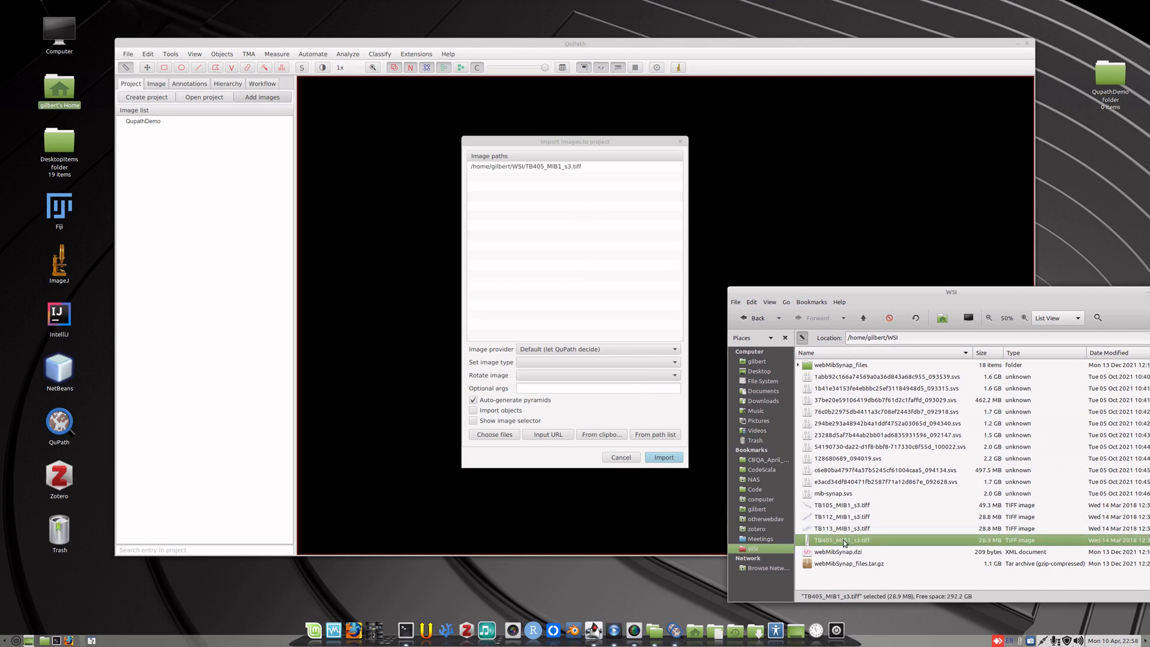
{"action": "left_click_drag", "start_coordinate": [849, 529], "coordinate": [589, 243]}
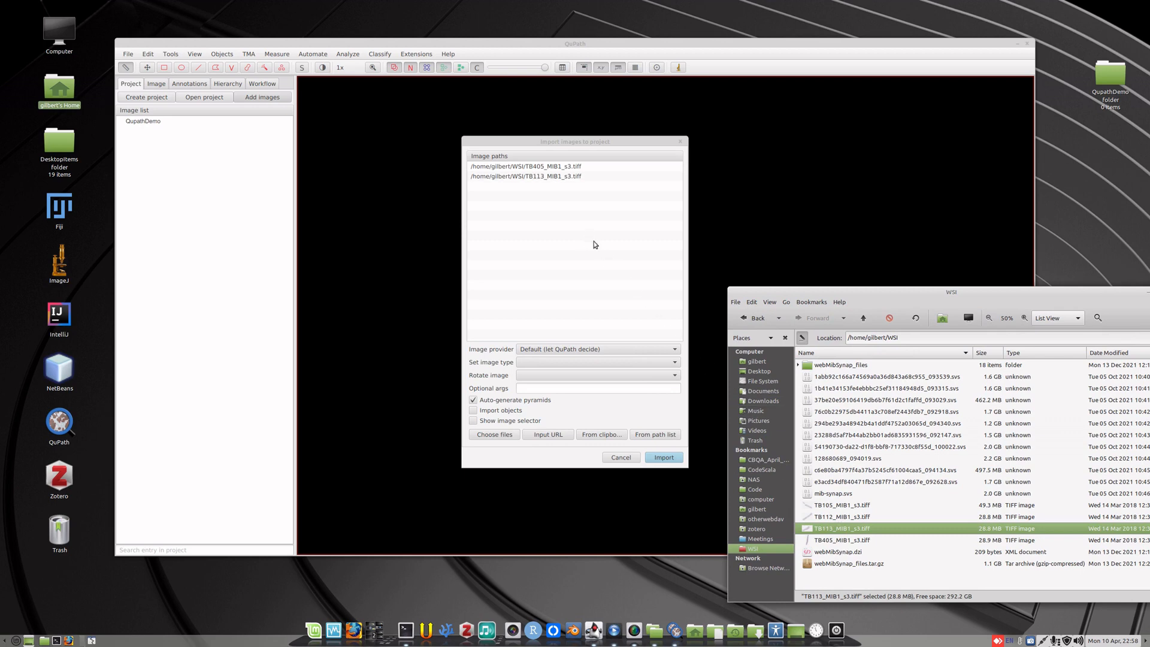
{"action": "left_click_drag", "start_coordinate": [958, 293], "coordinate": [865, 295]}
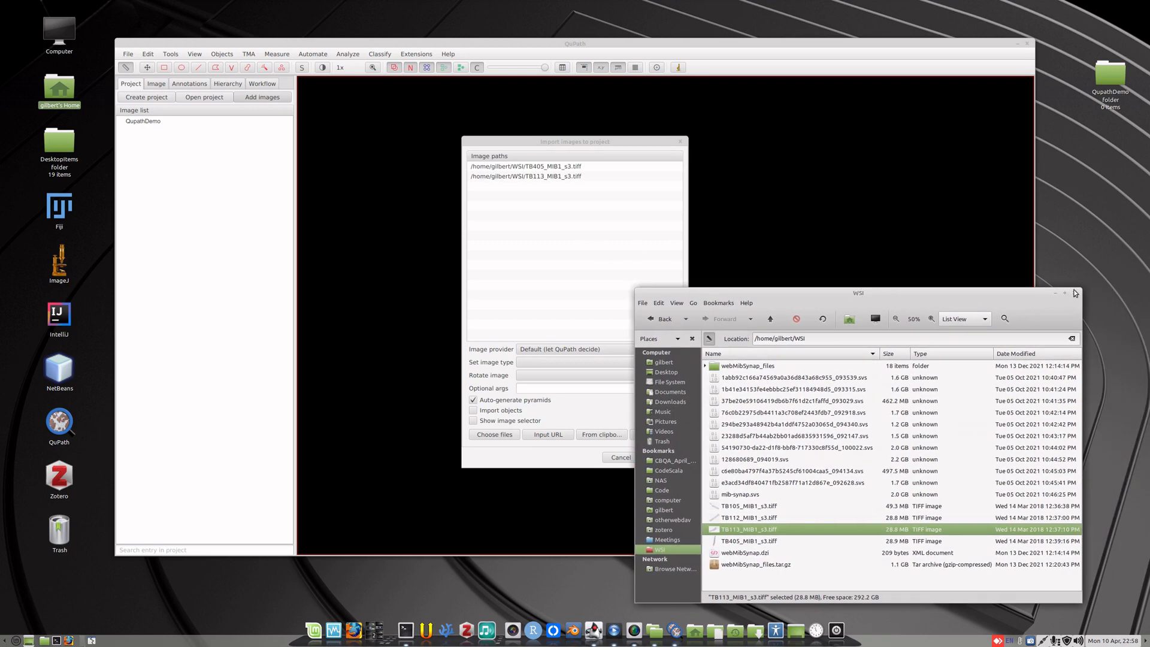
{"action": "left_click", "coordinate": [1073, 296]}
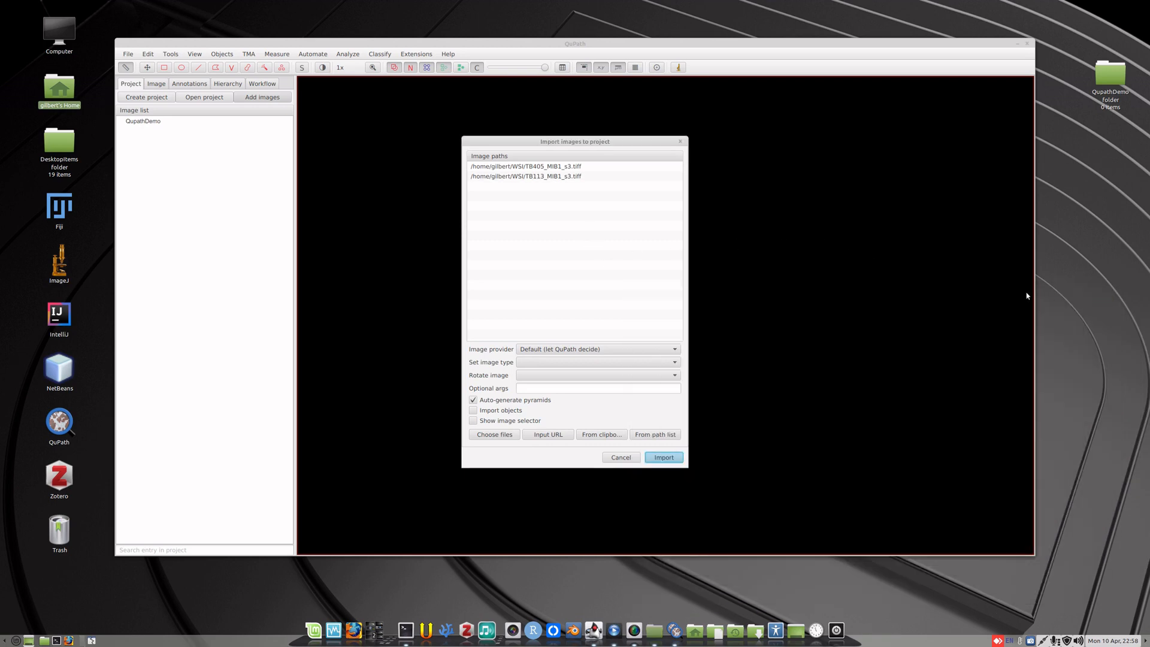
{"action": "left_click", "coordinate": [664, 457]}
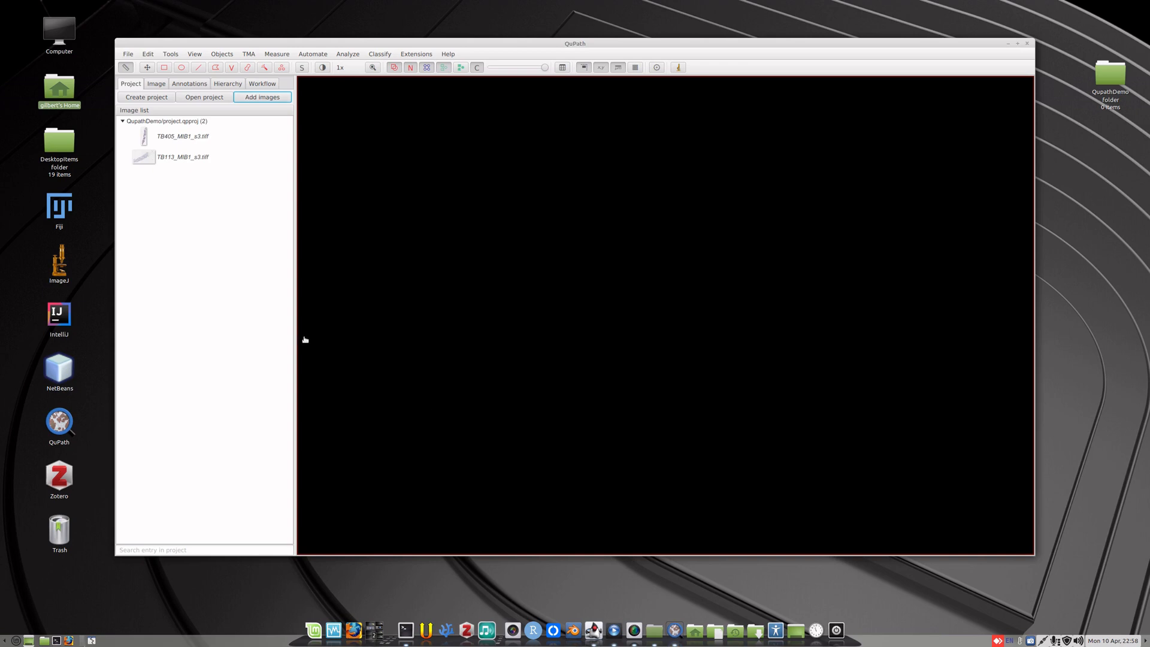
Open TB405_MIB1_s3.tiff from the project and set its image type to Brightfield H-DAB.
{"action": "left_click", "coordinate": [191, 137]}
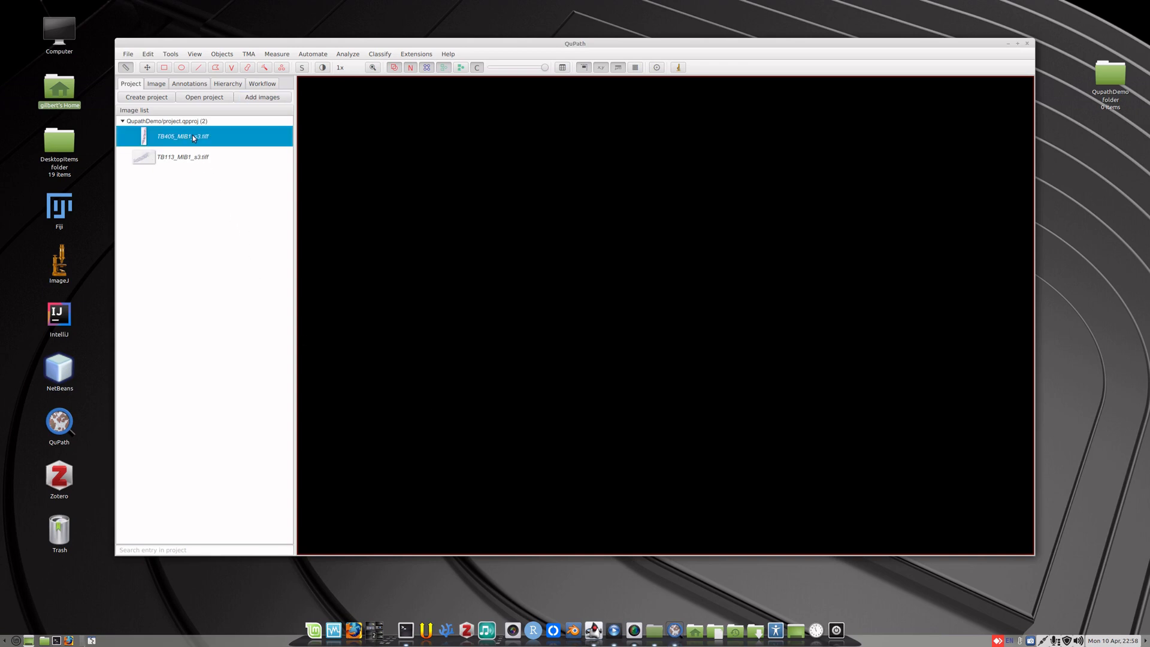
{"action": "double_click", "coordinate": [193, 138]}
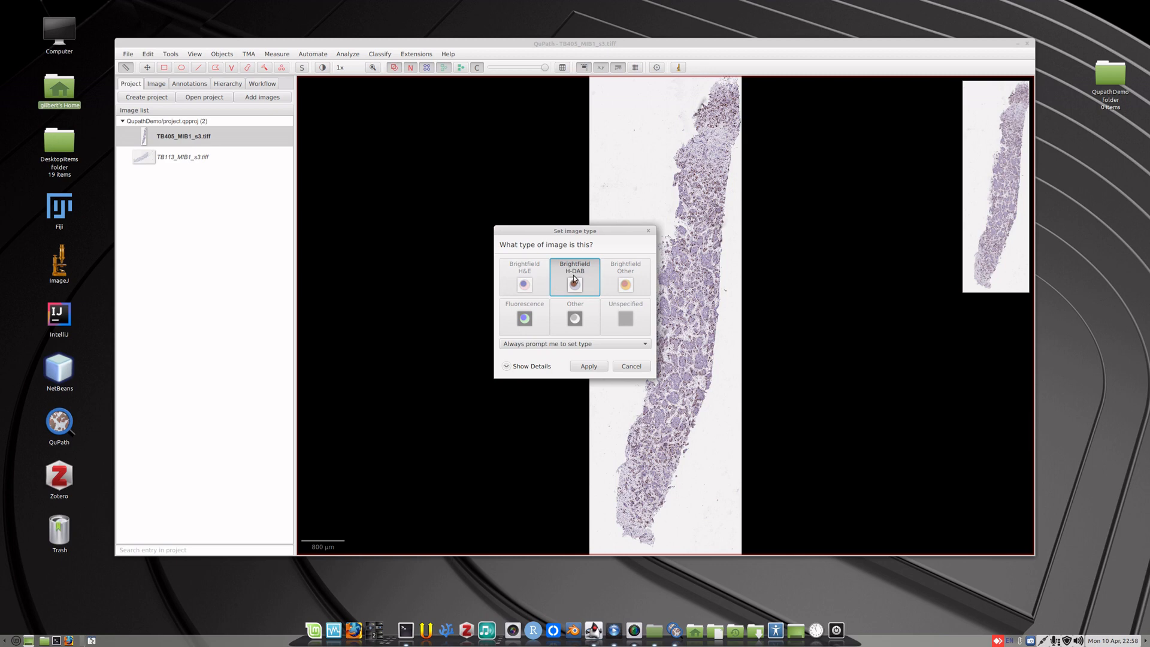
{"action": "left_click", "coordinate": [591, 370]}
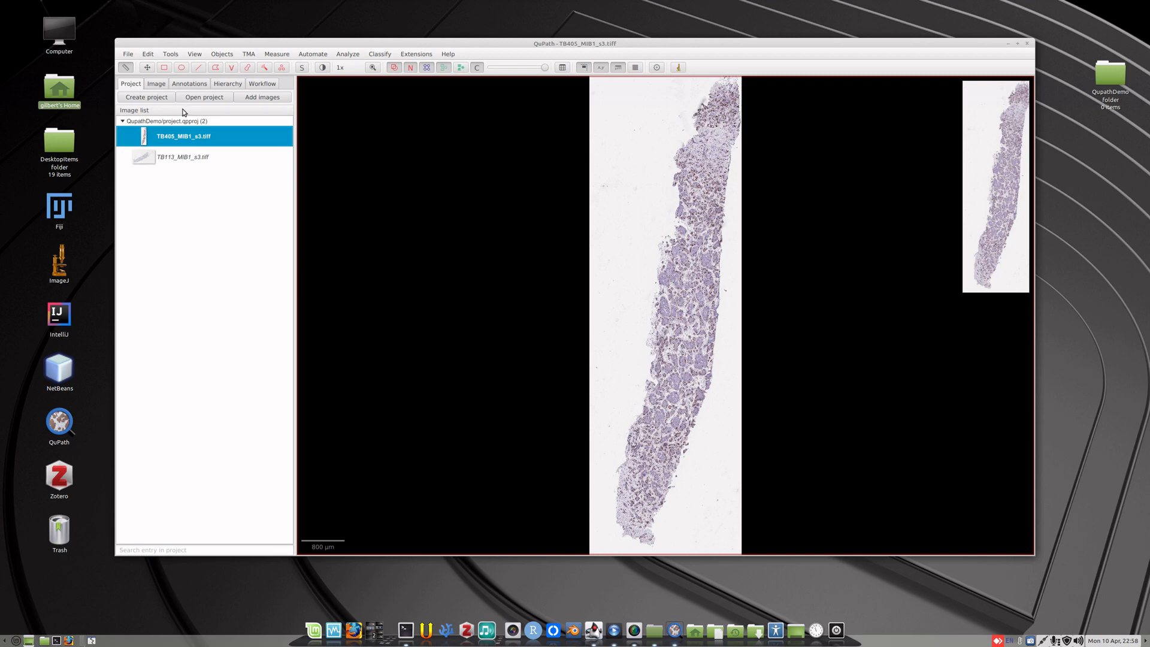
Show the image's properties and examine the tissue core's staining at several magnifications and locations.
{"action": "left_click", "coordinate": [160, 88]}
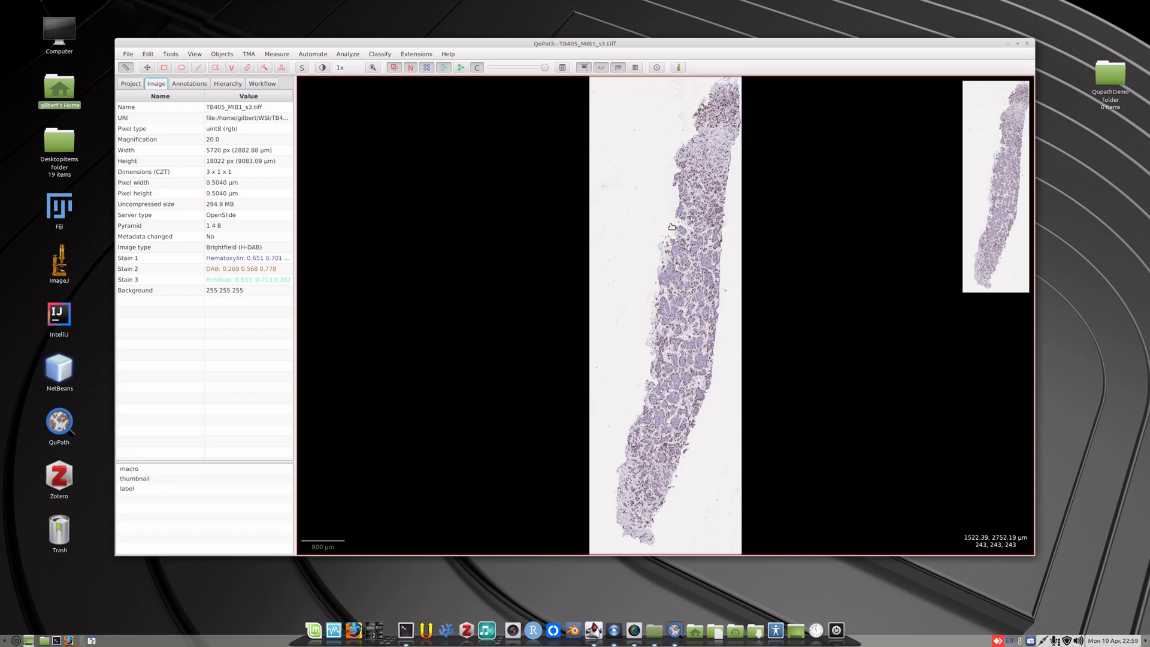
{"action": "scroll", "coordinate": [689, 290], "scroll_direction": "up", "scroll_amount": 1}
{"action": "scroll", "coordinate": [661, 287], "scroll_direction": "up", "scroll_amount": 15}
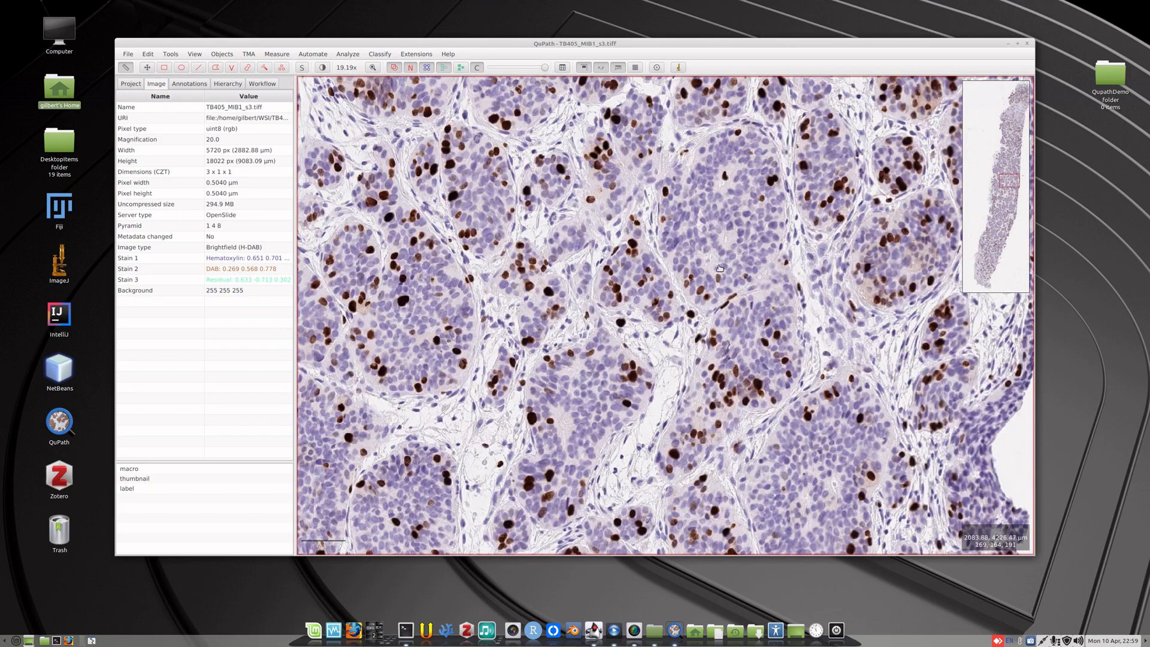
{"action": "left_click_drag", "start_coordinate": [719, 268], "coordinate": [512, 381]}
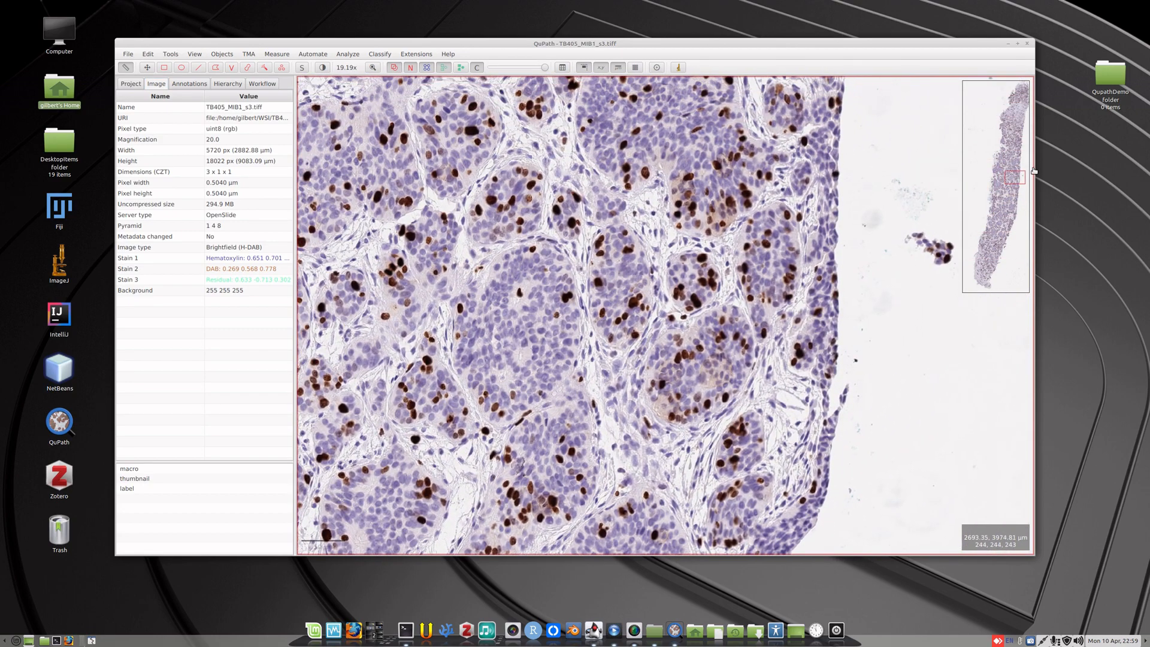
{"action": "left_click_drag", "start_coordinate": [1018, 176], "coordinate": [995, 230]}
{"action": "scroll", "coordinate": [646, 308], "scroll_direction": "down", "scroll_amount": 1}
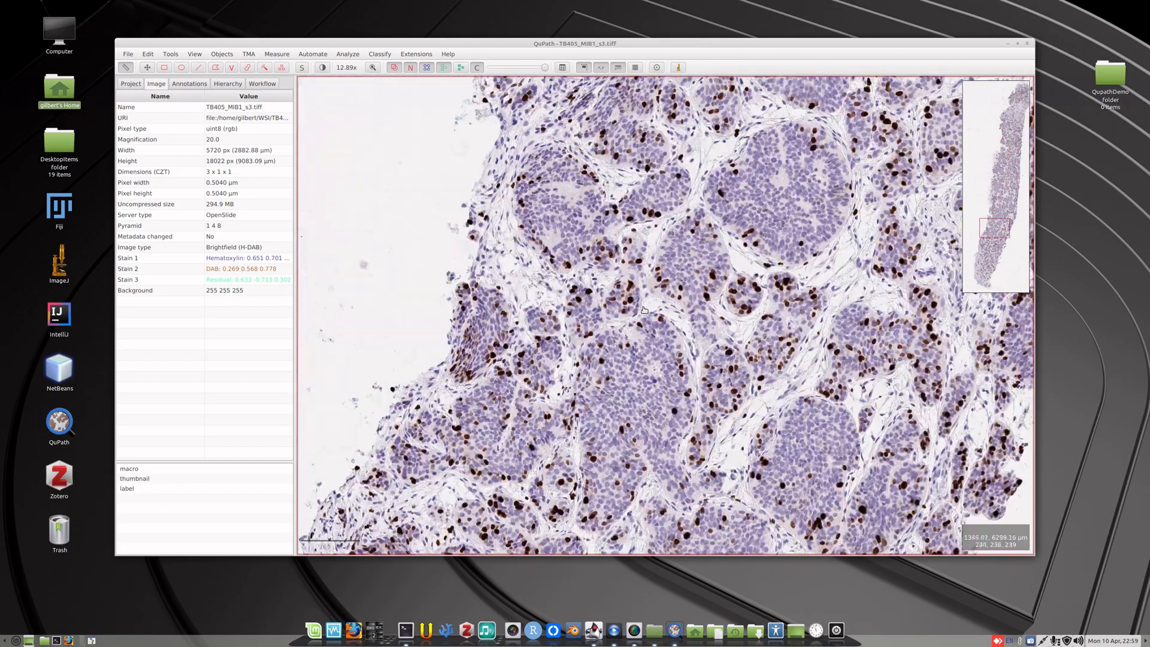
{"action": "scroll", "coordinate": [645, 307], "scroll_direction": "down", "scroll_amount": 3}
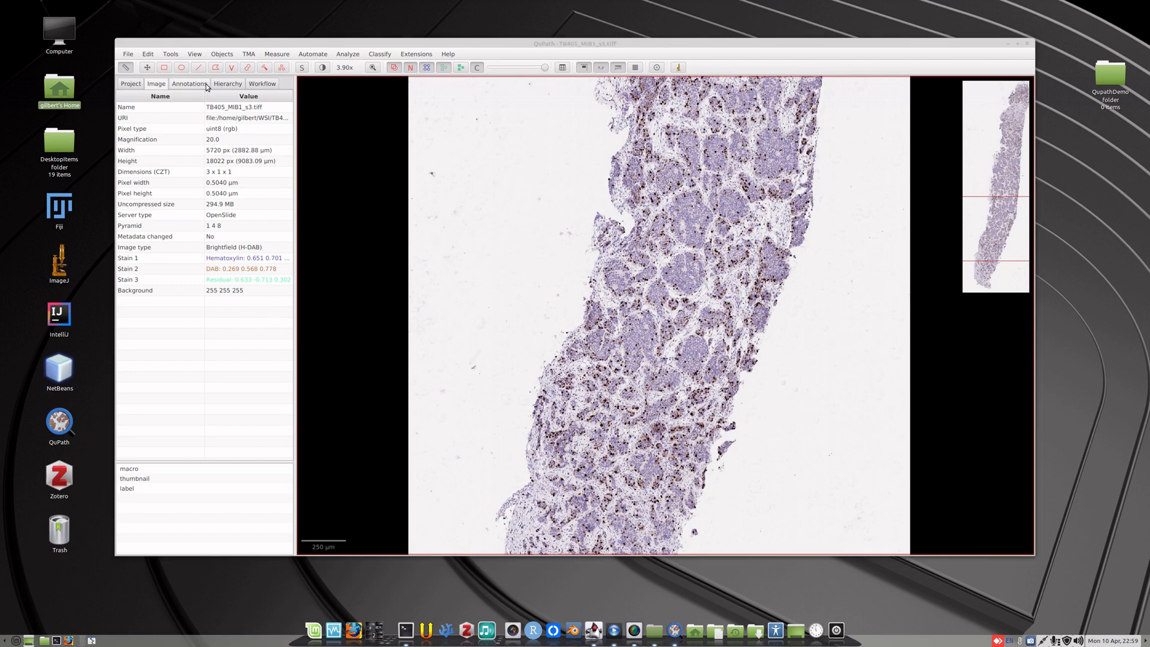
Open the brightness and contrast settings beside the slide and display only the Hematoxylin channel to examine the nuclei up close.
{"action": "left_click", "coordinate": [200, 55]}
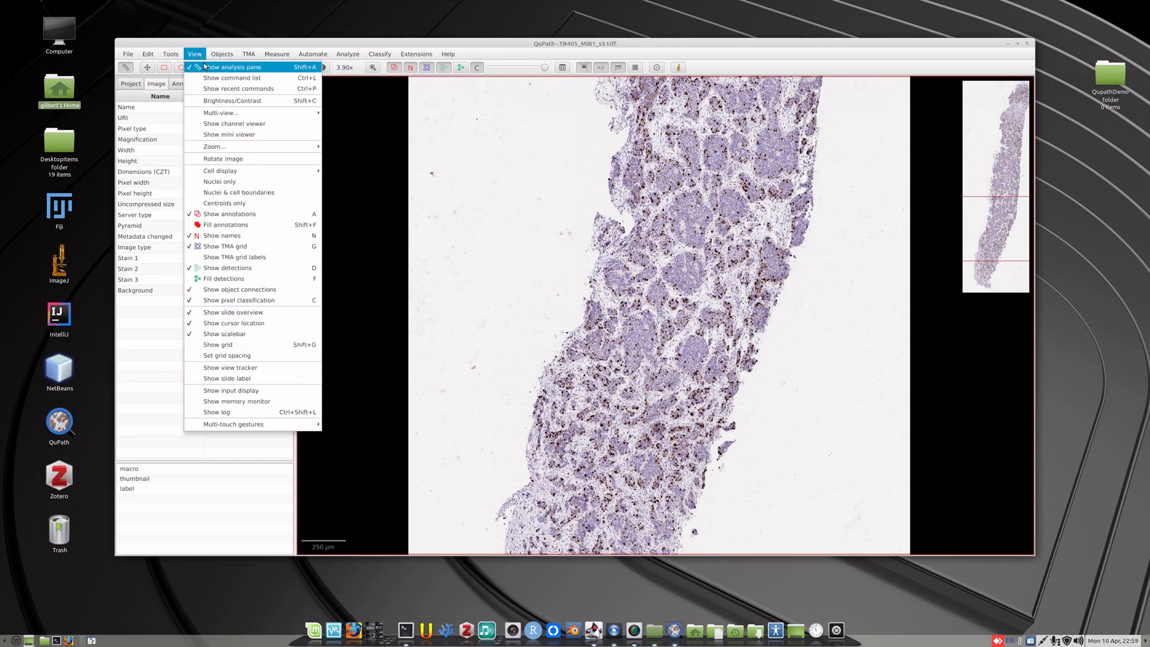
{"action": "left_click", "coordinate": [238, 103]}
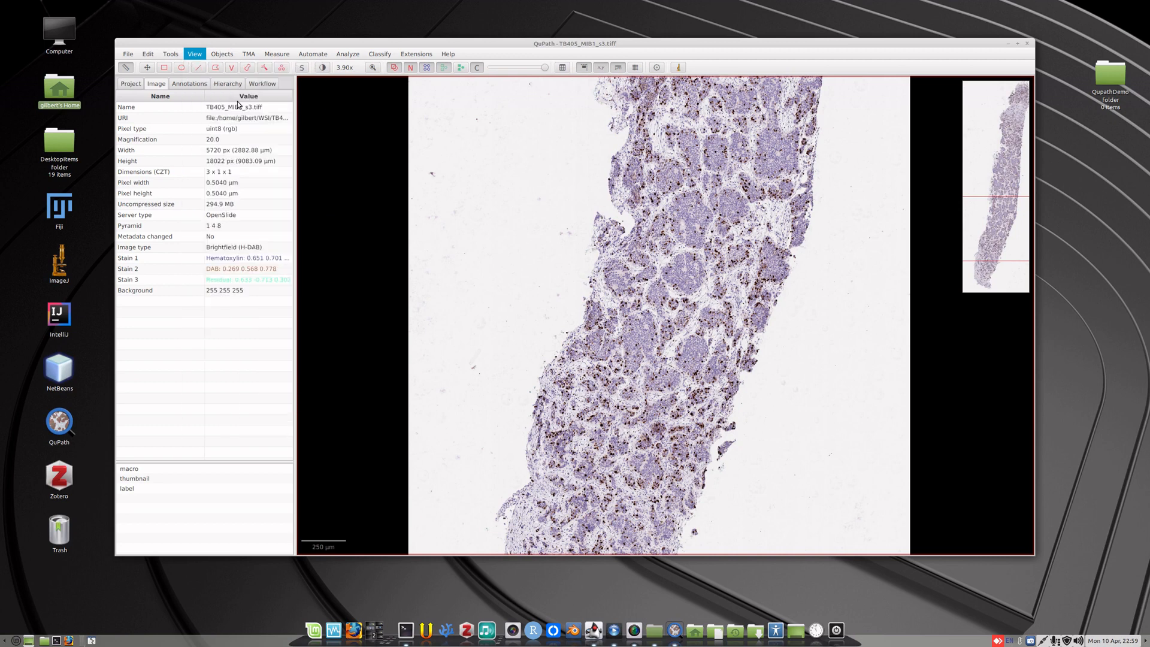
{"action": "left_click_drag", "start_coordinate": [567, 127], "coordinate": [129, 346]}
{"action": "left_click", "coordinate": [145, 367]}
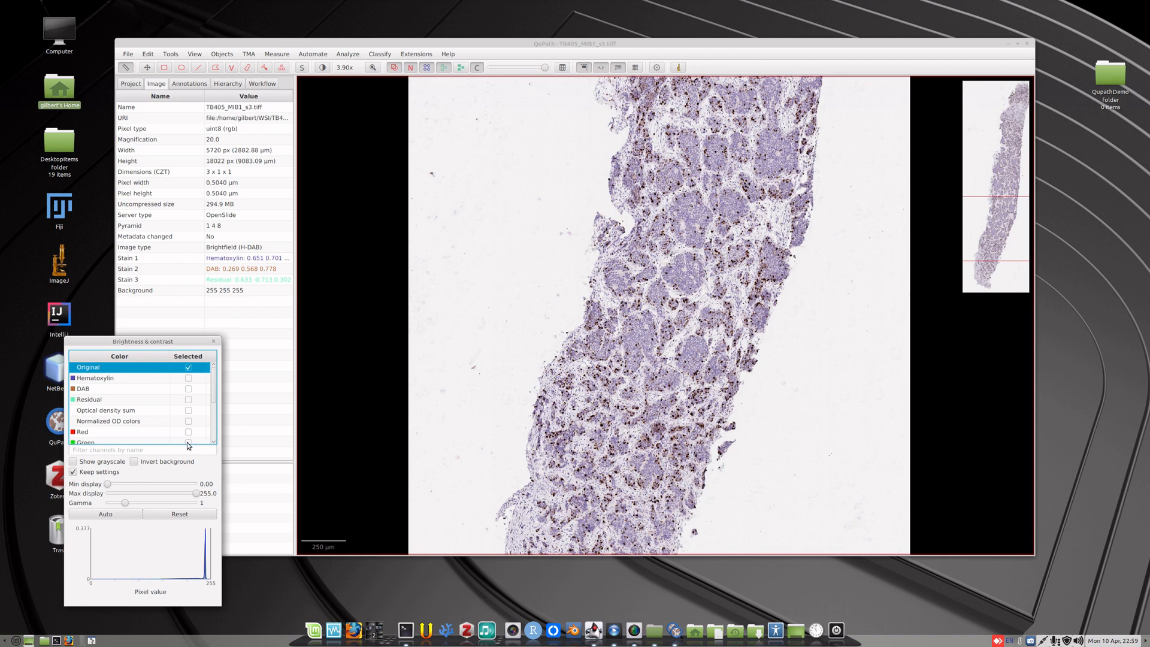
{"action": "left_click", "coordinate": [189, 379]}
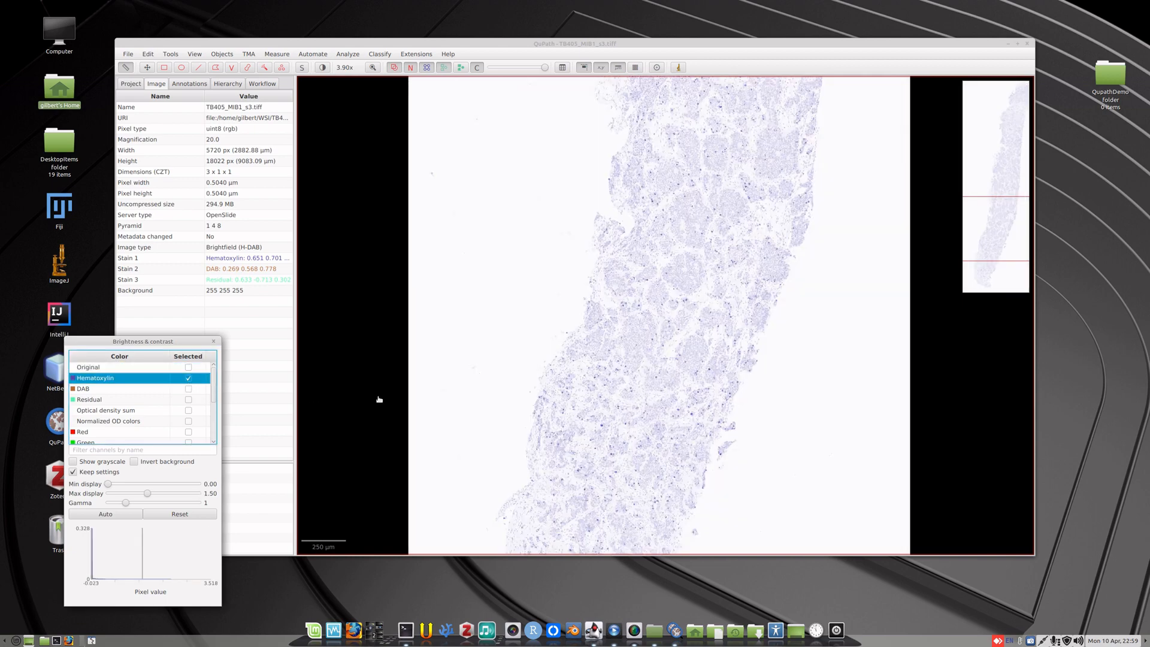
{"action": "scroll", "coordinate": [649, 305], "scroll_direction": "up", "scroll_amount": 3}
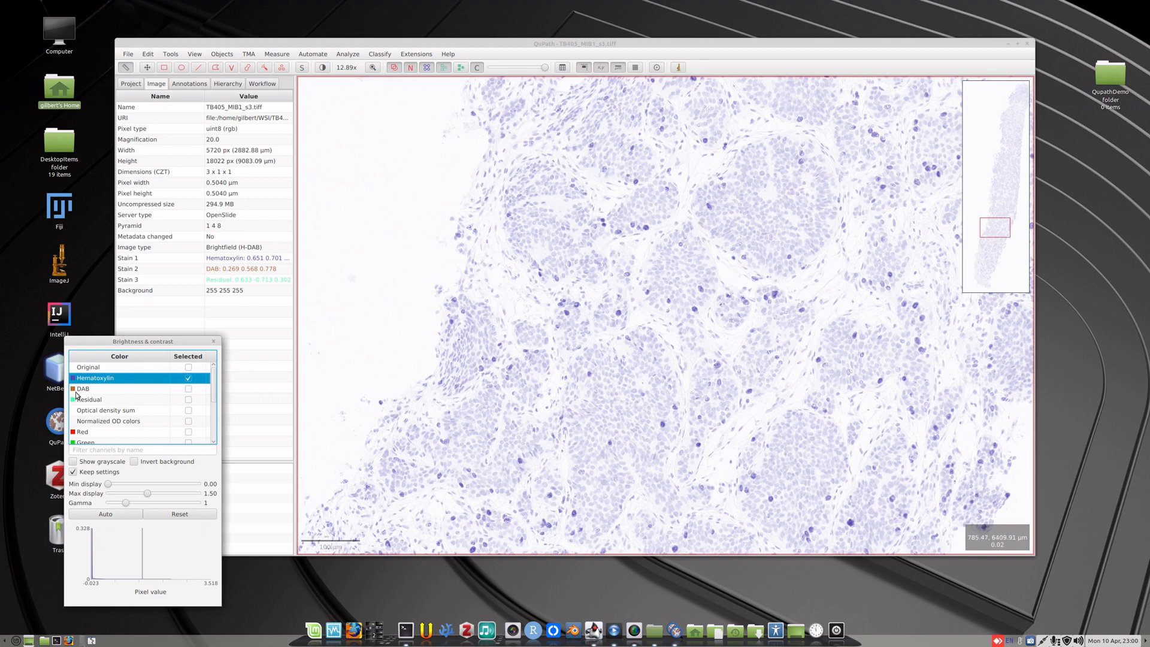
Display only the DAB channel and examine the brown-stained nuclei at lower magnifications.
{"action": "left_click", "coordinate": [188, 389]}
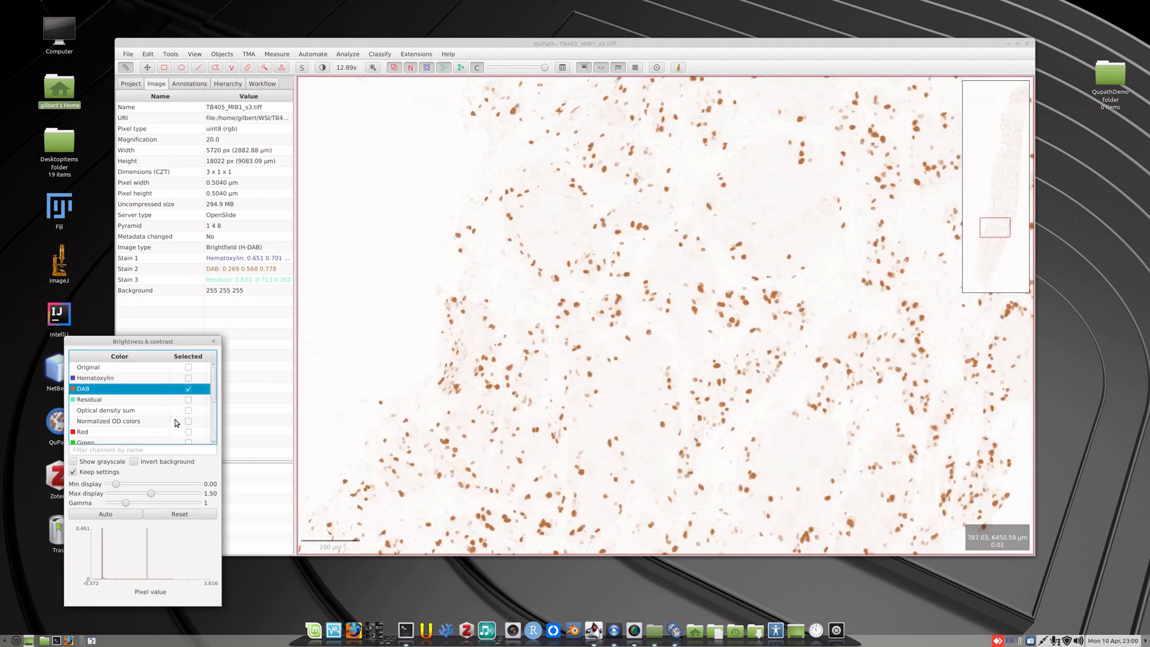
{"action": "scroll", "coordinate": [170, 429], "scroll_direction": "down", "scroll_amount": 1}
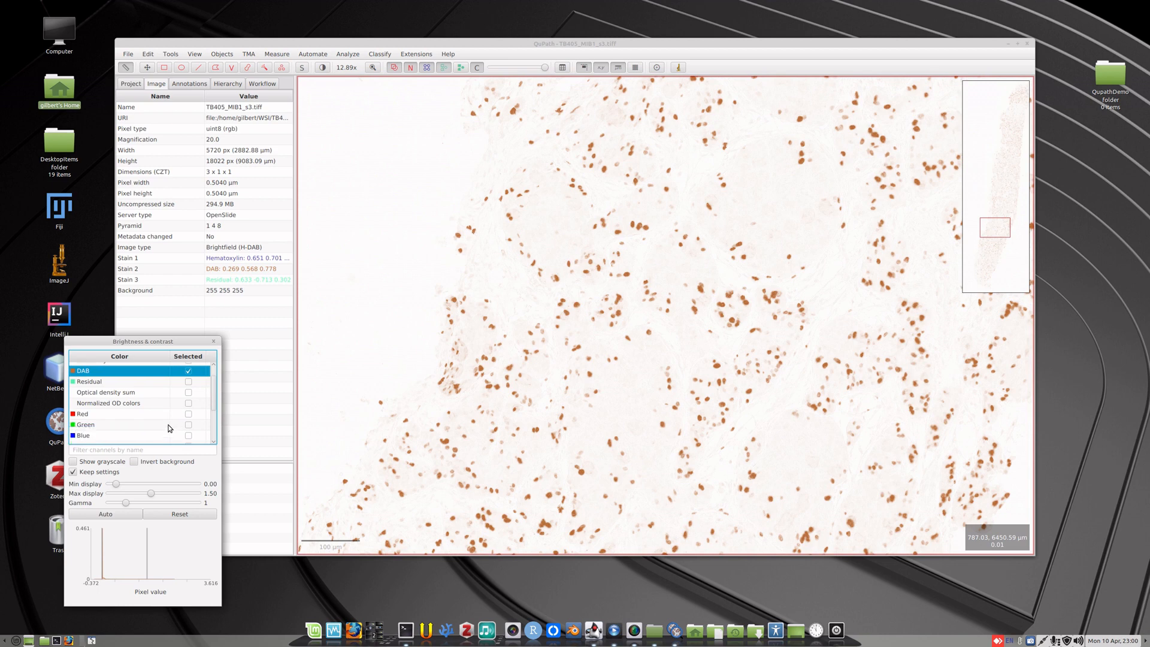
{"action": "scroll", "coordinate": [169, 428], "scroll_direction": "up", "scroll_amount": 1}
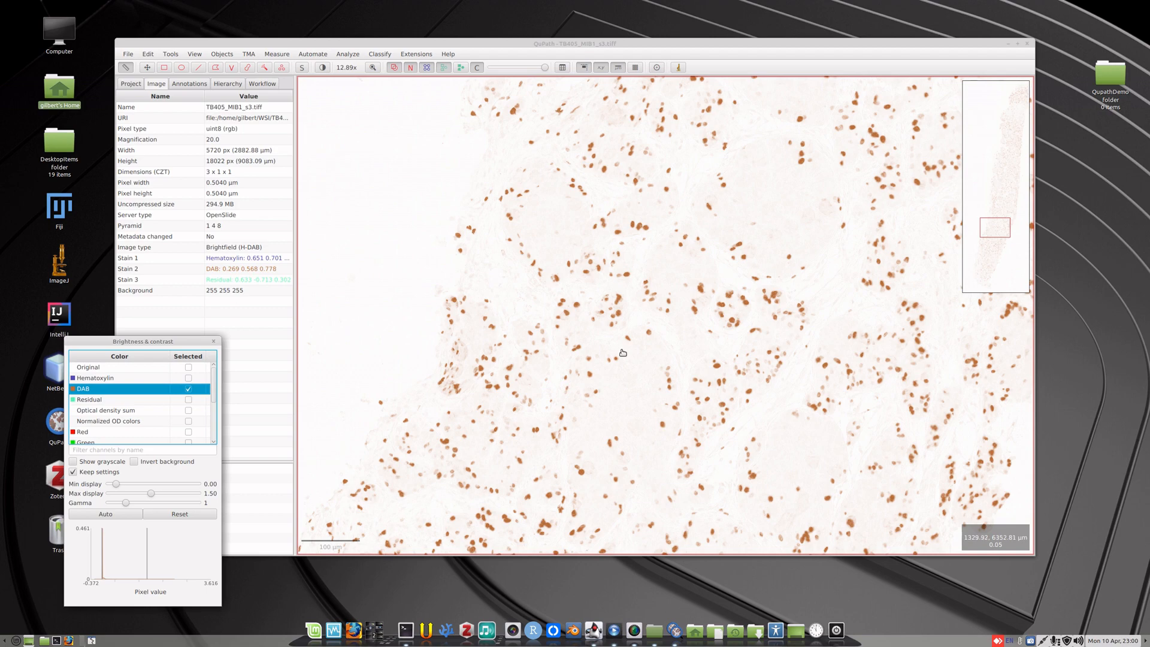
{"action": "scroll", "coordinate": [623, 352], "scroll_direction": "down", "scroll_amount": 3}
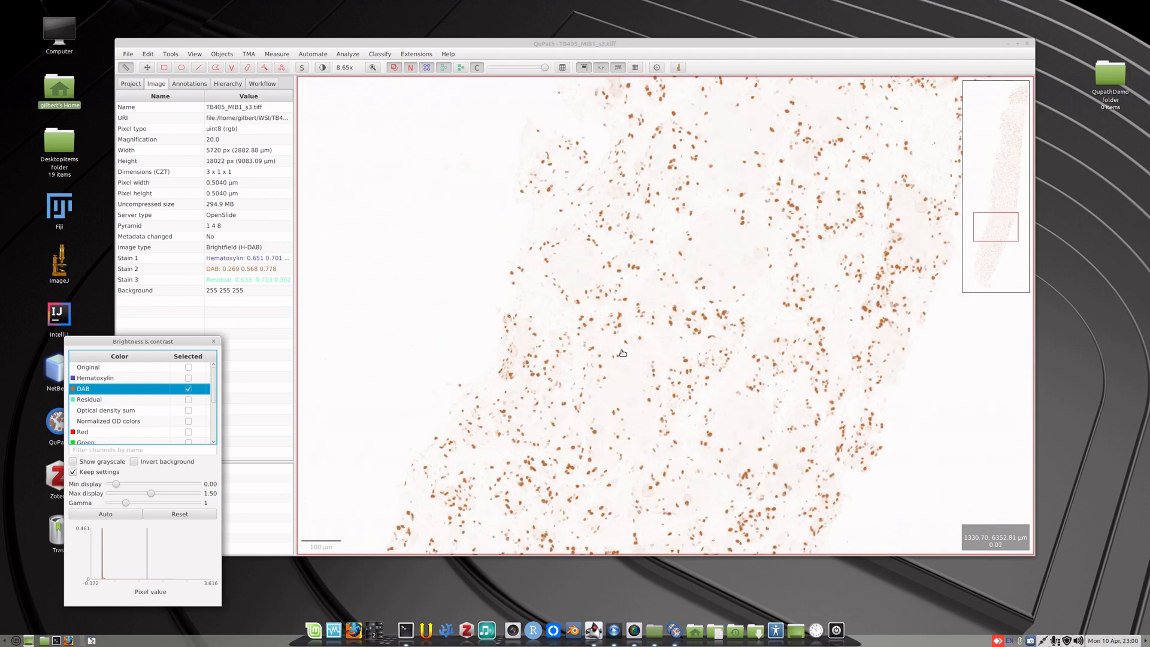
{"action": "scroll", "coordinate": [623, 353], "scroll_direction": "down", "scroll_amount": 2}
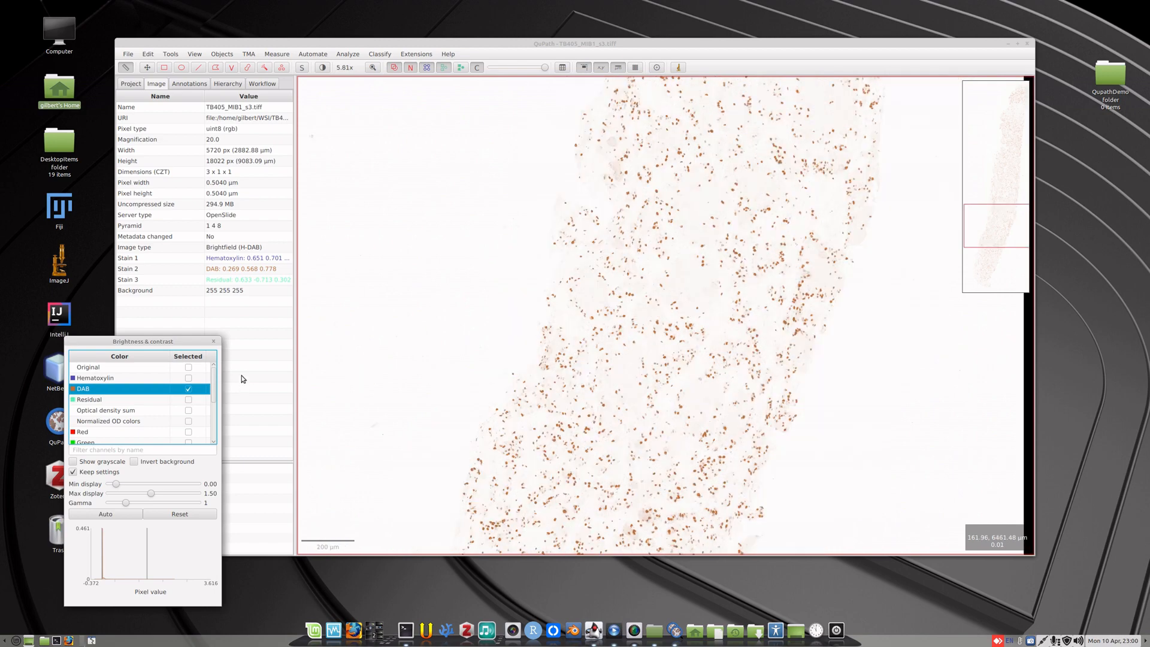
Switch the slide display back to the Original colours and shift the tissue within the viewer.
{"action": "left_click", "coordinate": [188, 368]}
{"action": "left_click_drag", "start_coordinate": [719, 376], "coordinate": [639, 373]}
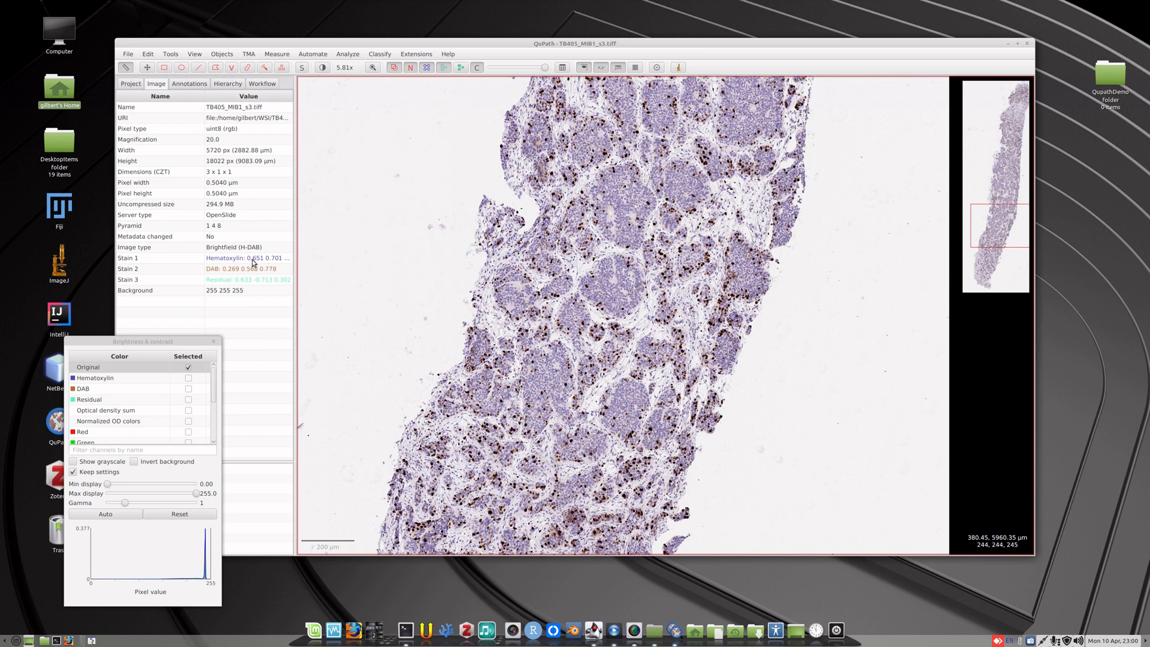
Draw a rectangle annotation on the core's edge that covers blue nuclei, brown nuclei and some empty background.
{"action": "left_click", "coordinate": [165, 67]}
{"action": "scroll", "coordinate": [804, 305], "scroll_direction": "up", "scroll_amount": 4}
{"action": "mouse_move", "coordinate": [769, 278]}
{"action": "left_mouse_down"}
{"action": "mouse_move", "coordinate": [763, 326]}
{"action": "mouse_move", "coordinate": [716, 327]}
{"action": "mouse_move", "coordinate": [685, 164]}
{"action": "mouse_move", "coordinate": [643, 108]}
{"action": "left_mouse_up"}
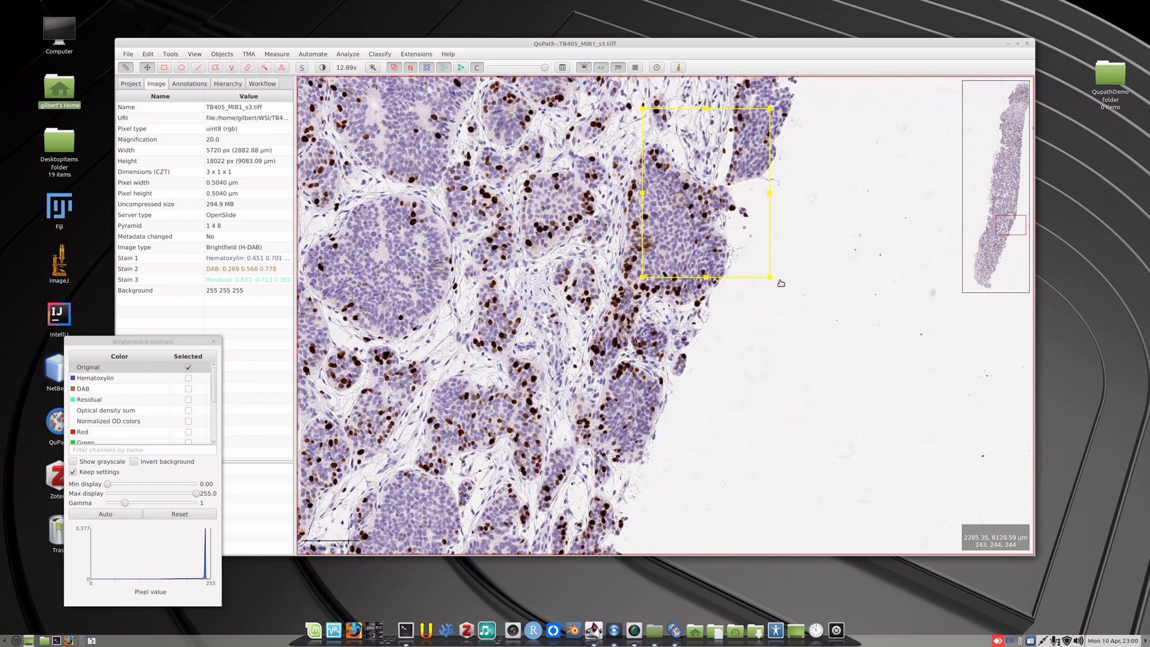
{"action": "left_click_drag", "start_coordinate": [770, 278], "coordinate": [791, 328]}
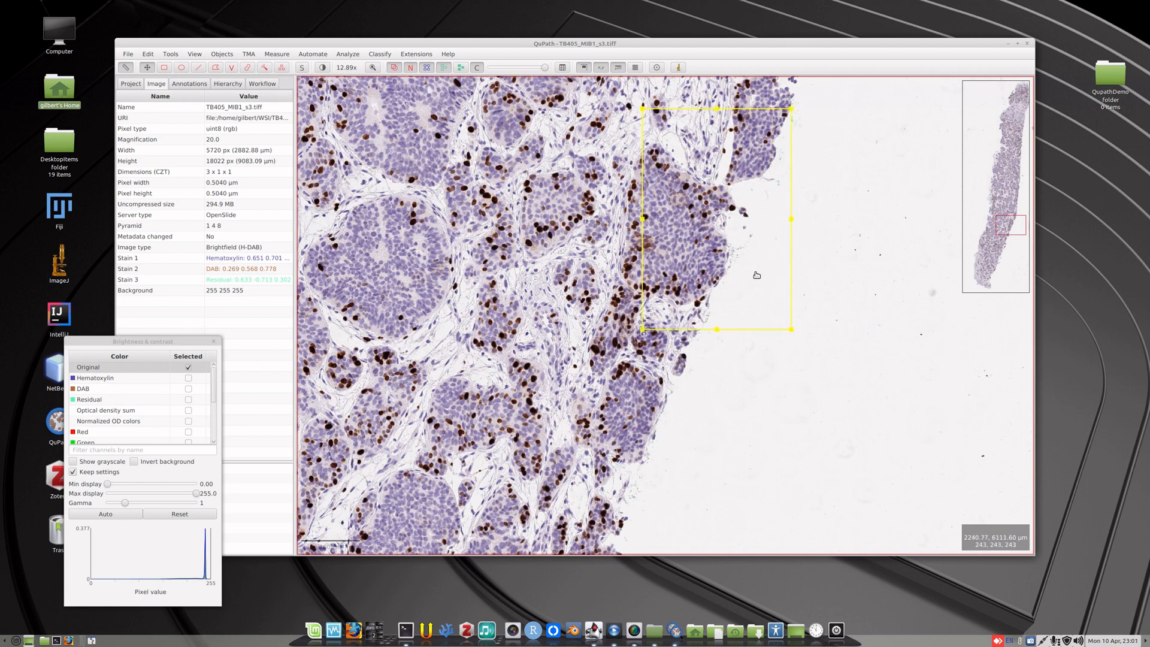
Start estimating the stain vectors for the rectangle and accept the modal RGB values 243, 243, 243 as background.
{"action": "left_click", "coordinate": [359, 54]}
{"action": "mouse_move", "coordinate": [361, 70]}
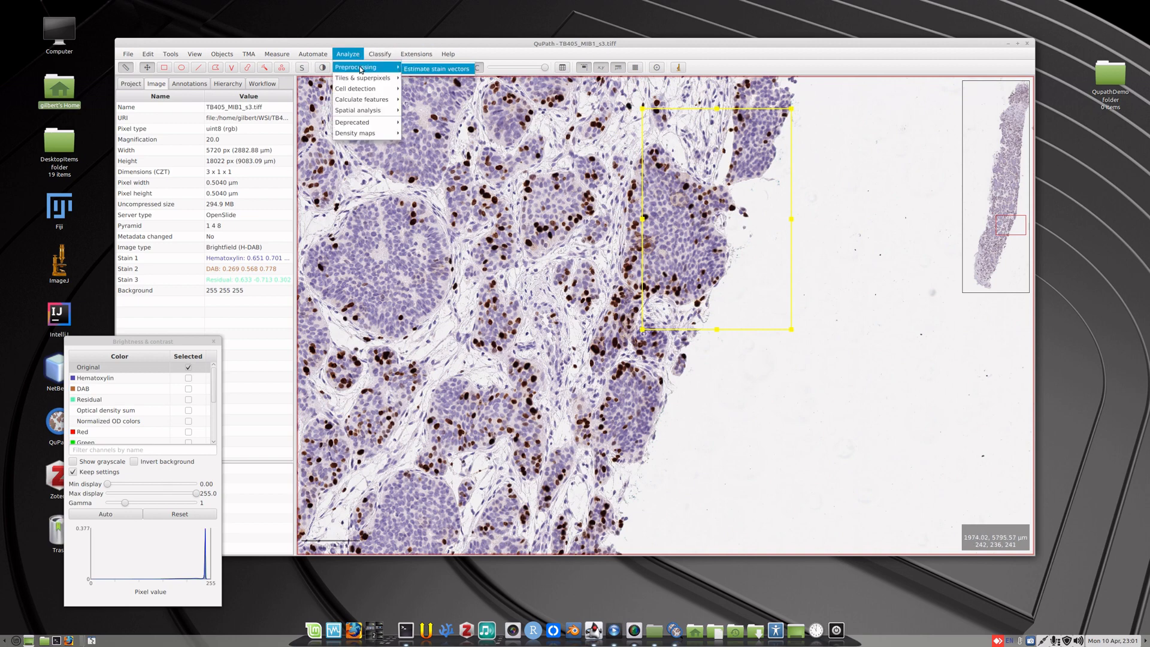
{"action": "left_click", "coordinate": [442, 69]}
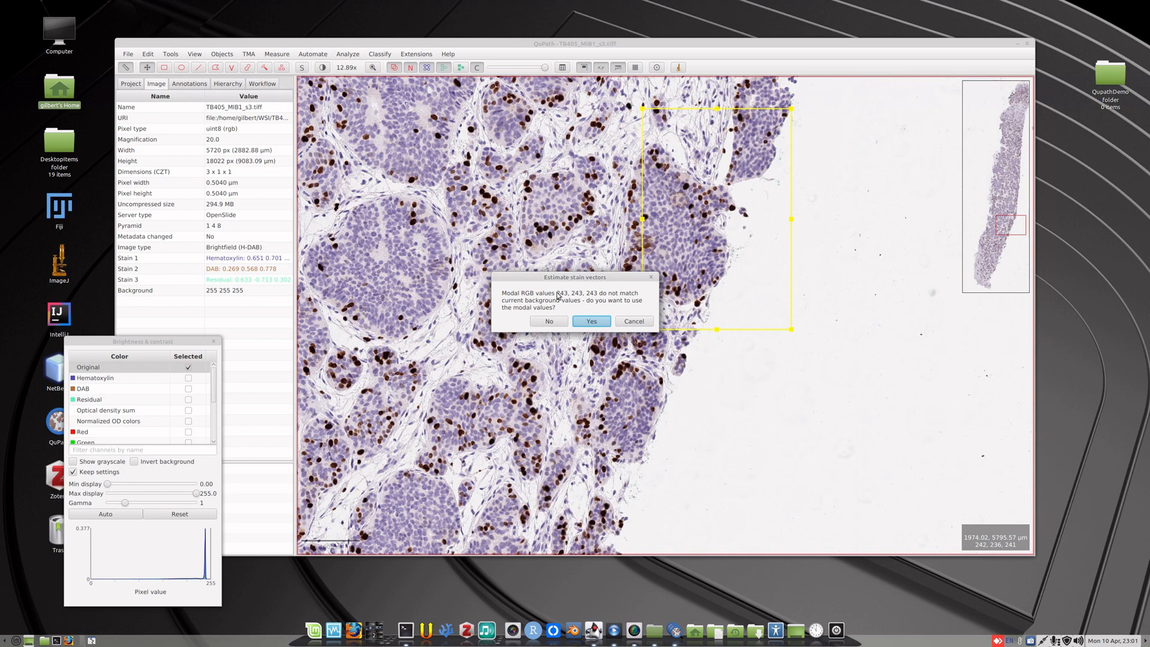
{"action": "left_click", "coordinate": [590, 322]}
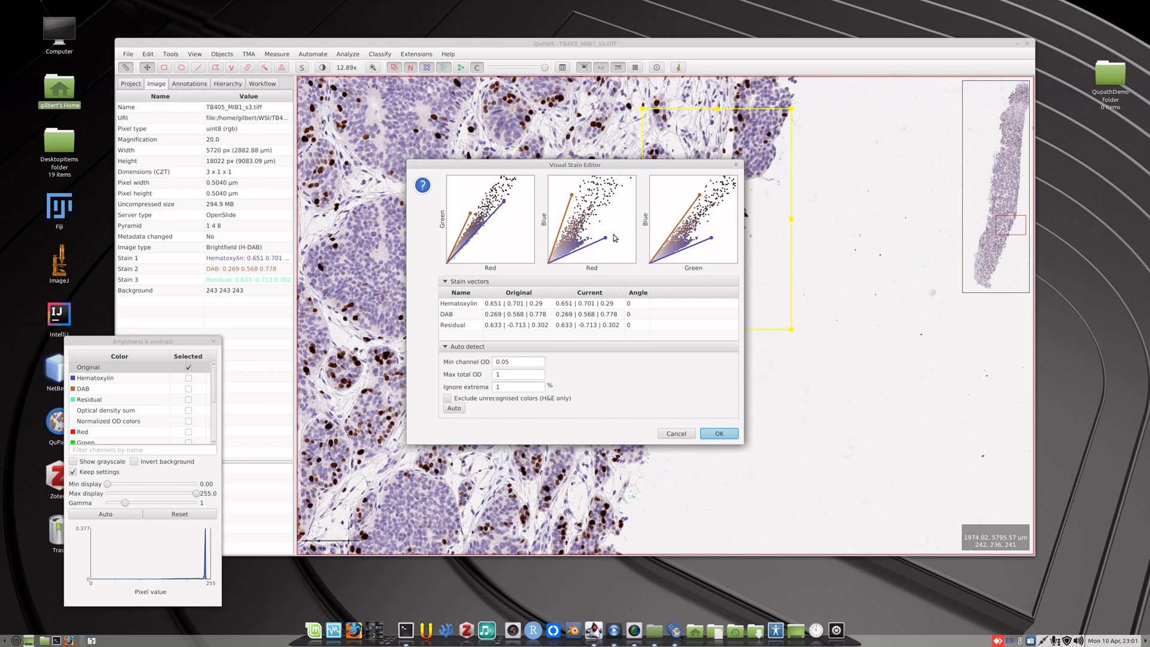
Auto-detect the stain vectors and save them under the name H-DAB estimated.
{"action": "left_click", "coordinate": [454, 409]}
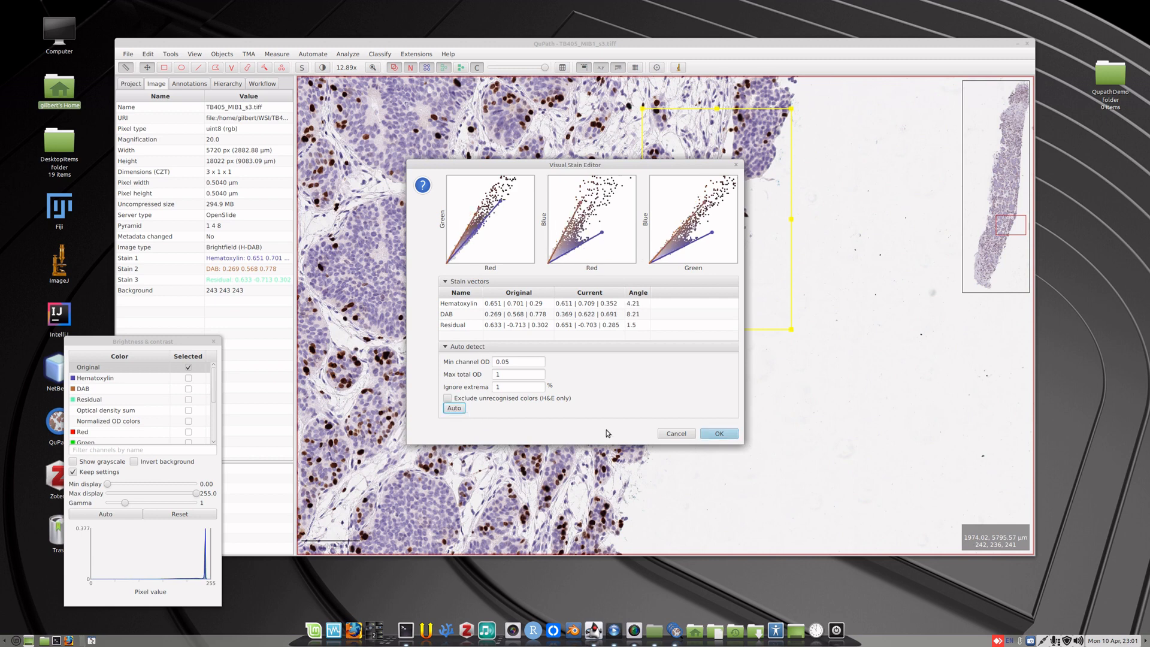
{"action": "left_click", "coordinate": [718, 434]}
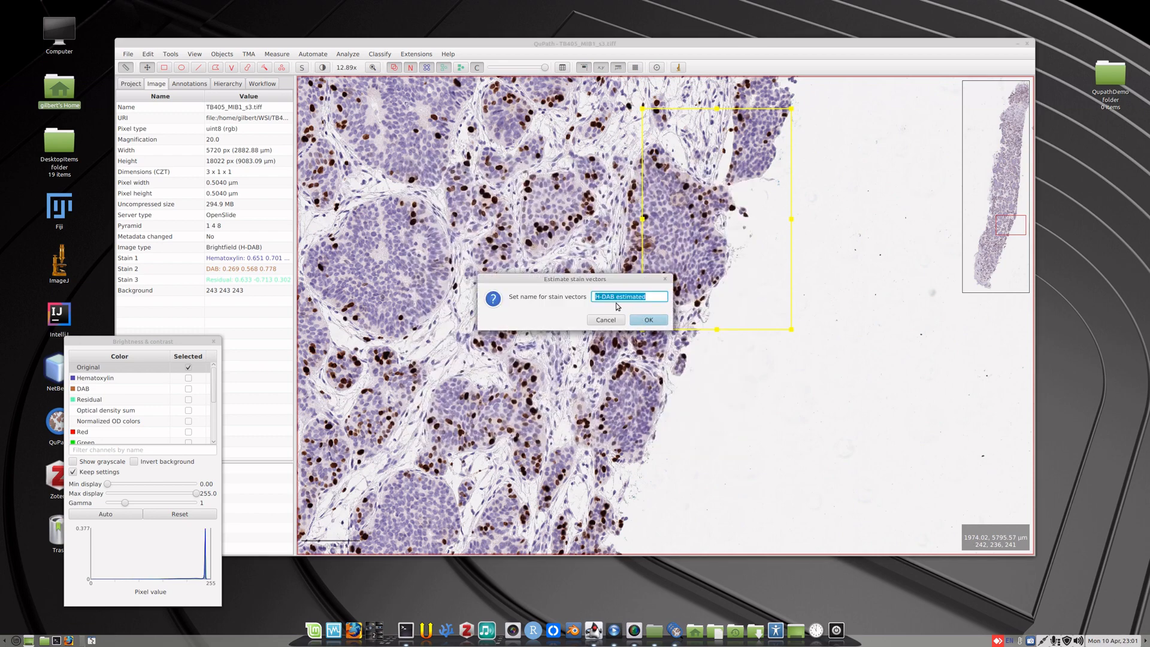
{"action": "left_click", "coordinate": [650, 321]}
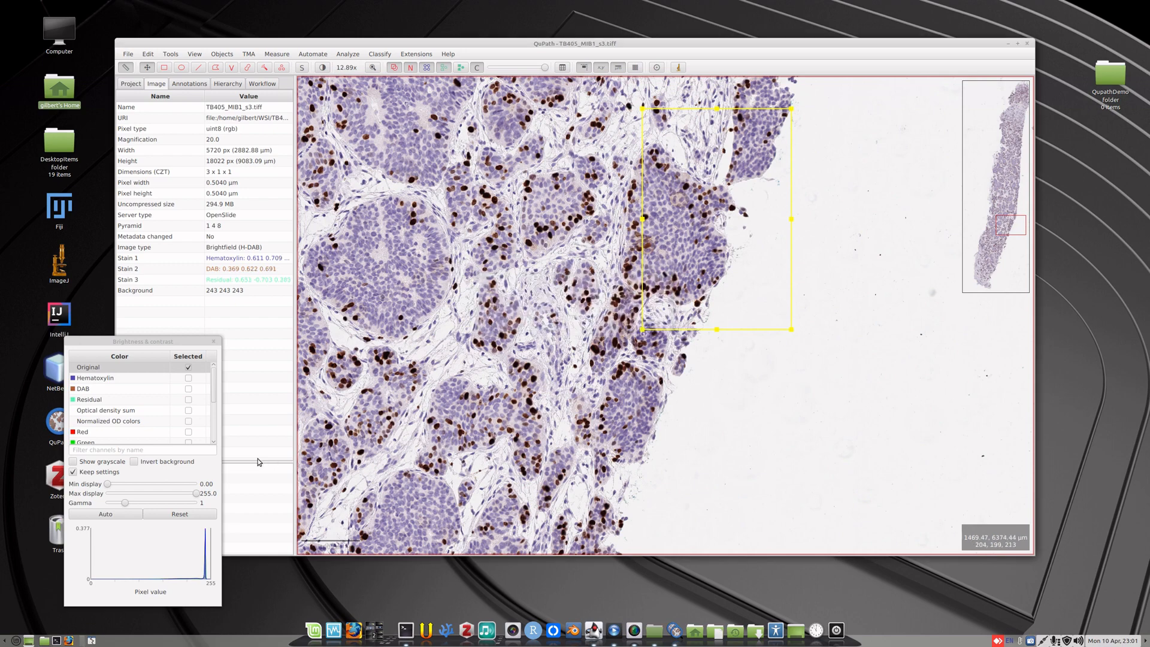
Display the Hematoxylin channel alone and then the DAB channel alone to check the new stain separation.
{"action": "left_click", "coordinate": [191, 378]}
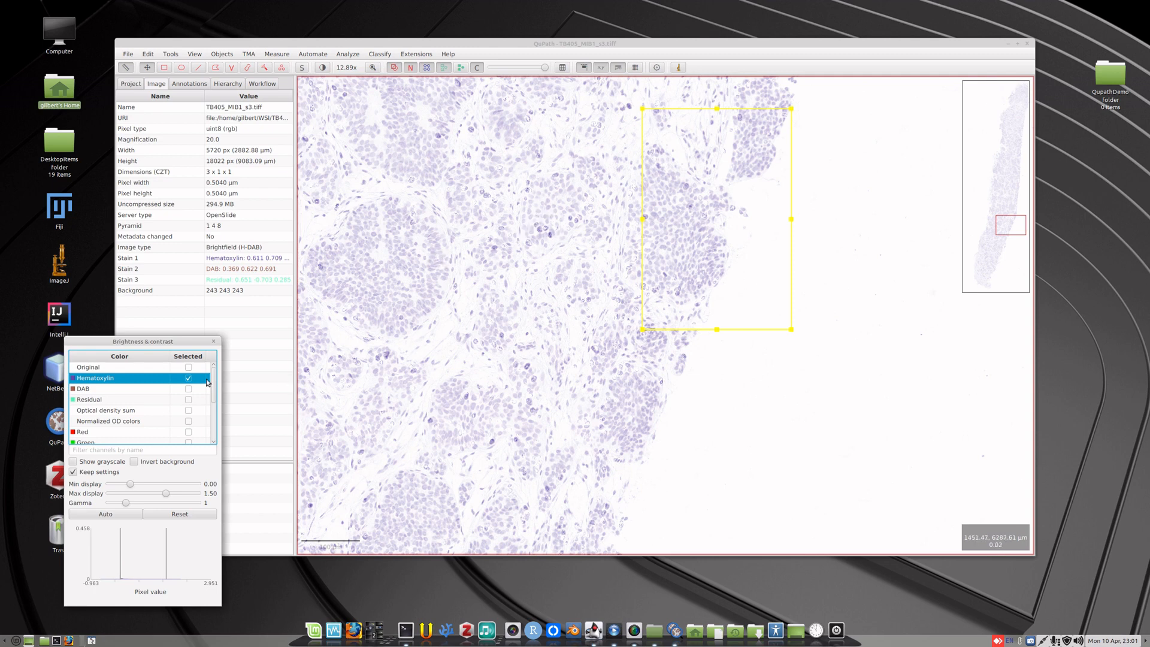
{"action": "left_click", "coordinate": [190, 388]}
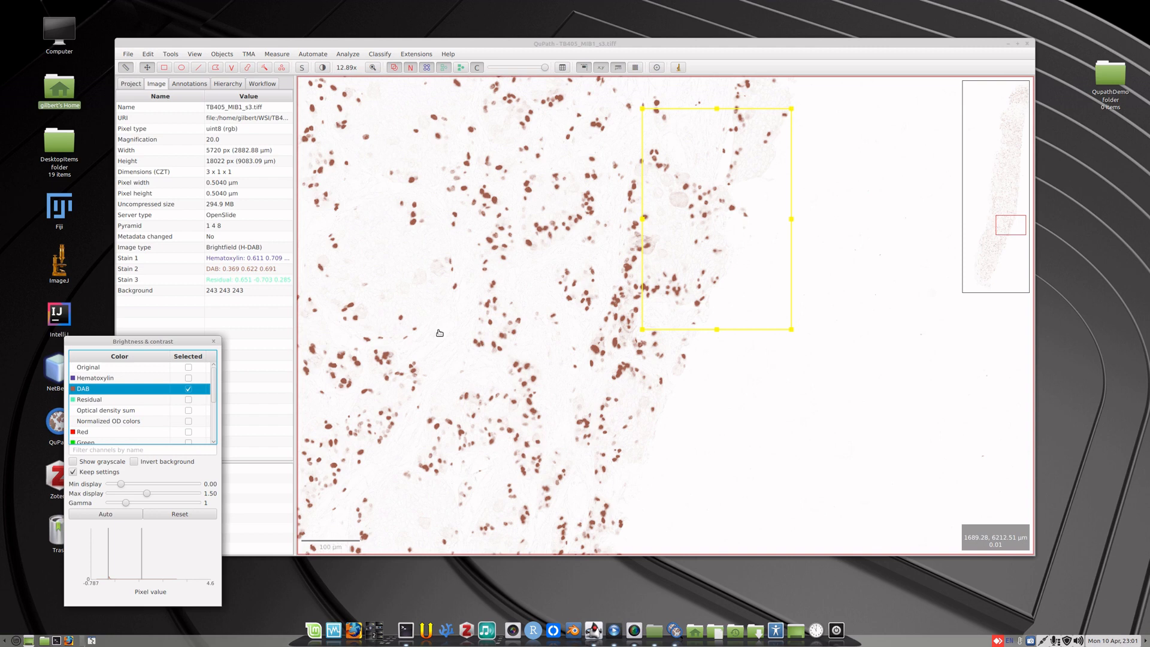
{"action": "scroll", "coordinate": [452, 327], "scroll_direction": "down", "scroll_amount": 2}
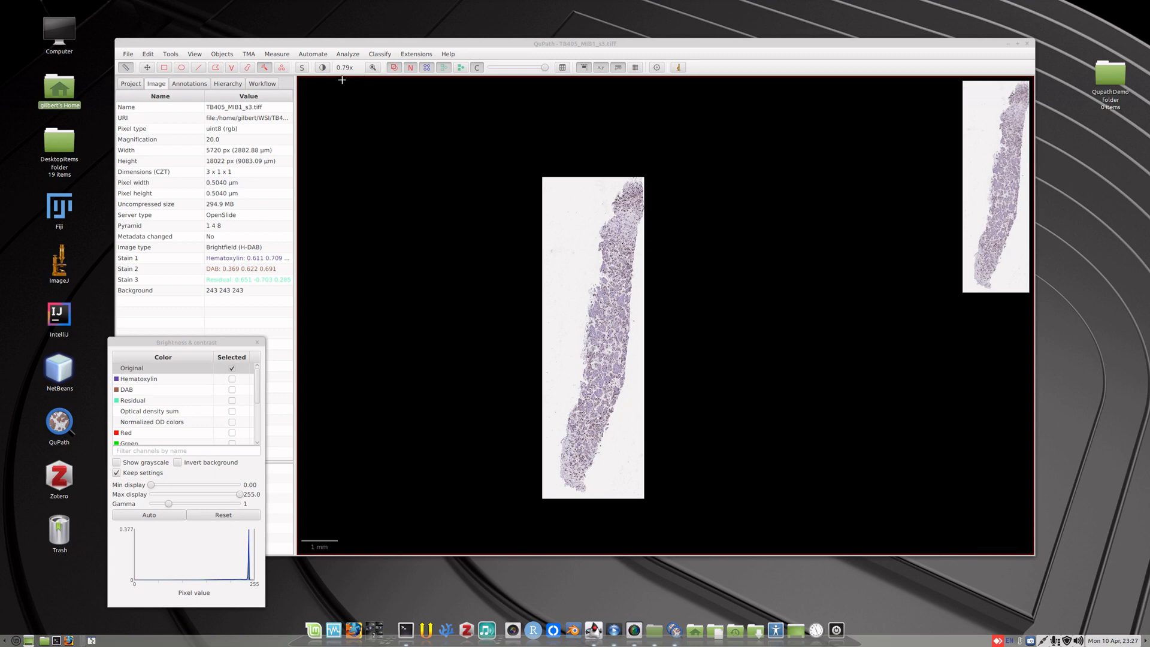
Outline the whole tissue core freehand with the Polygon tool and delete that annotation again.
{"action": "left_click", "coordinate": [216, 68]}
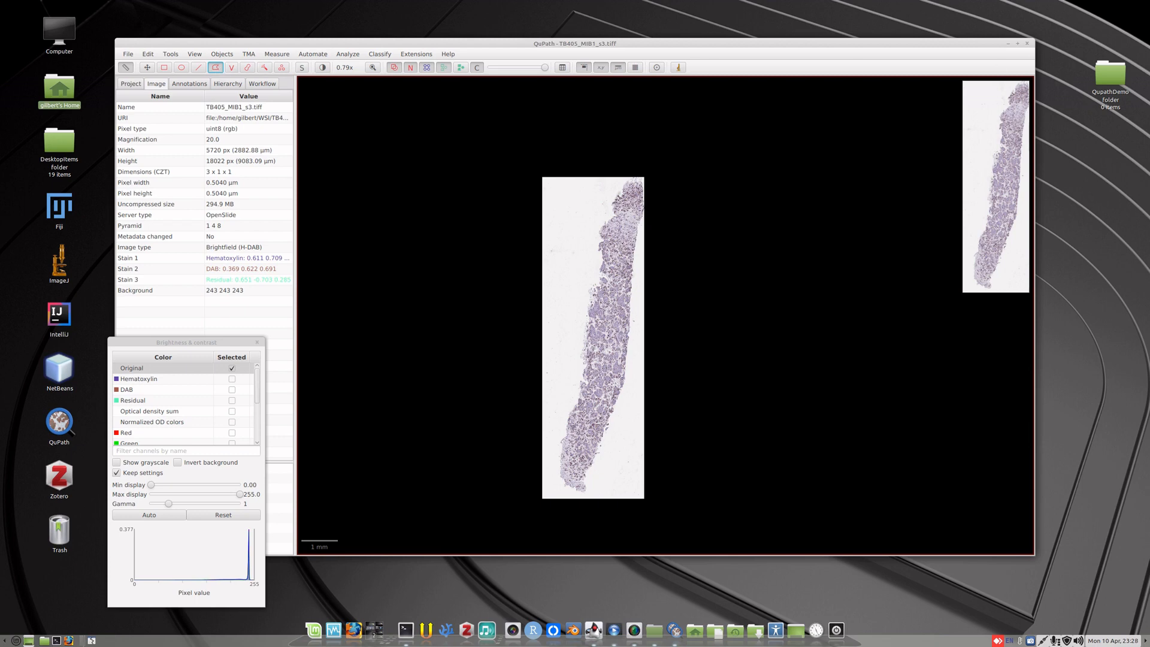
{"action": "mouse_move", "coordinate": [575, 400]}
{"action": "left_mouse_down"}
{"action": "mouse_move", "coordinate": [597, 251]}
{"action": "mouse_move", "coordinate": [613, 206]}
{"action": "mouse_move", "coordinate": [641, 192]}
{"action": "mouse_move", "coordinate": [626, 374]}
{"action": "mouse_move", "coordinate": [572, 490]}
{"action": "mouse_move", "coordinate": [550, 476]}
{"action": "mouse_move", "coordinate": [561, 434]}
{"action": "left_mouse_up"}
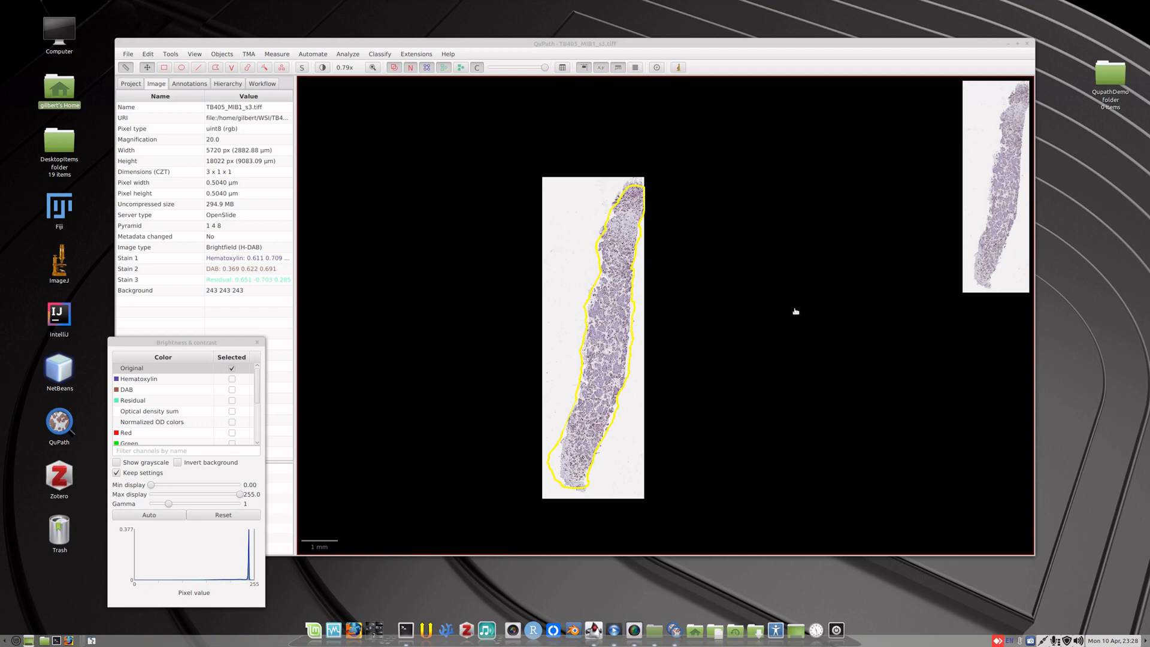
{"action": "right_click", "coordinate": [632, 339]}
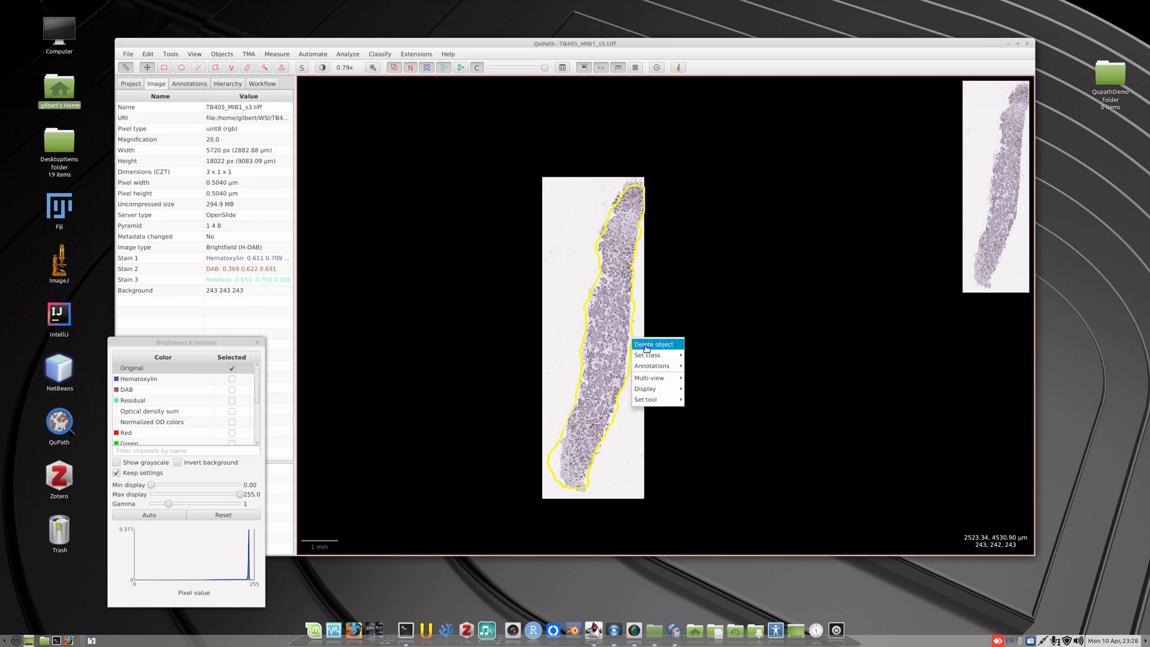
{"action": "left_click", "coordinate": [646, 349]}
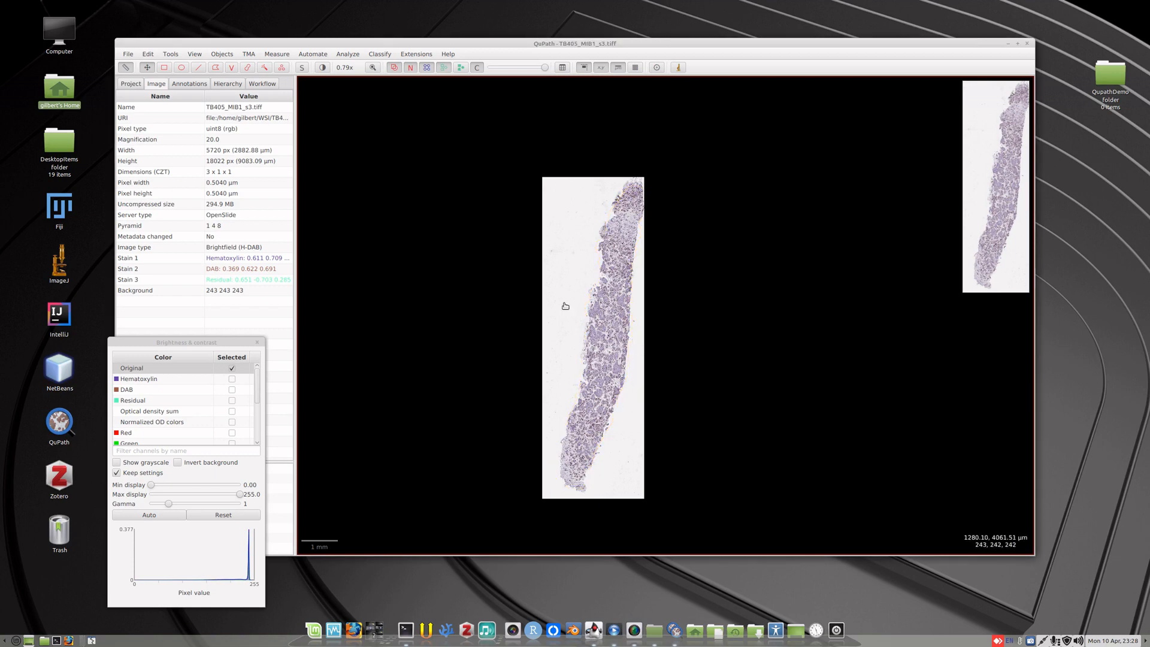
Annotate the whole tissue core with the Wand tool, extending the outline from the lower part up to the upper tip.
{"action": "left_click", "coordinate": [264, 68]}
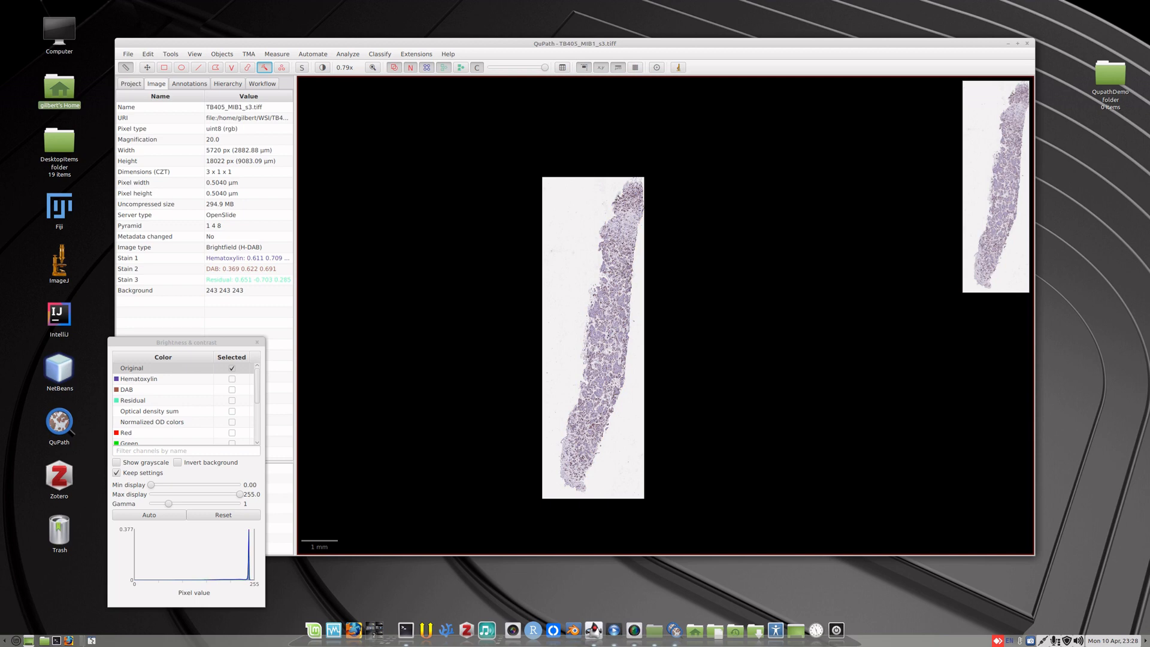
{"action": "left_click_drag", "start_coordinate": [580, 449], "coordinate": [620, 276]}
{"action": "scroll", "coordinate": [620, 277], "scroll_direction": "down", "scroll_amount": 2}
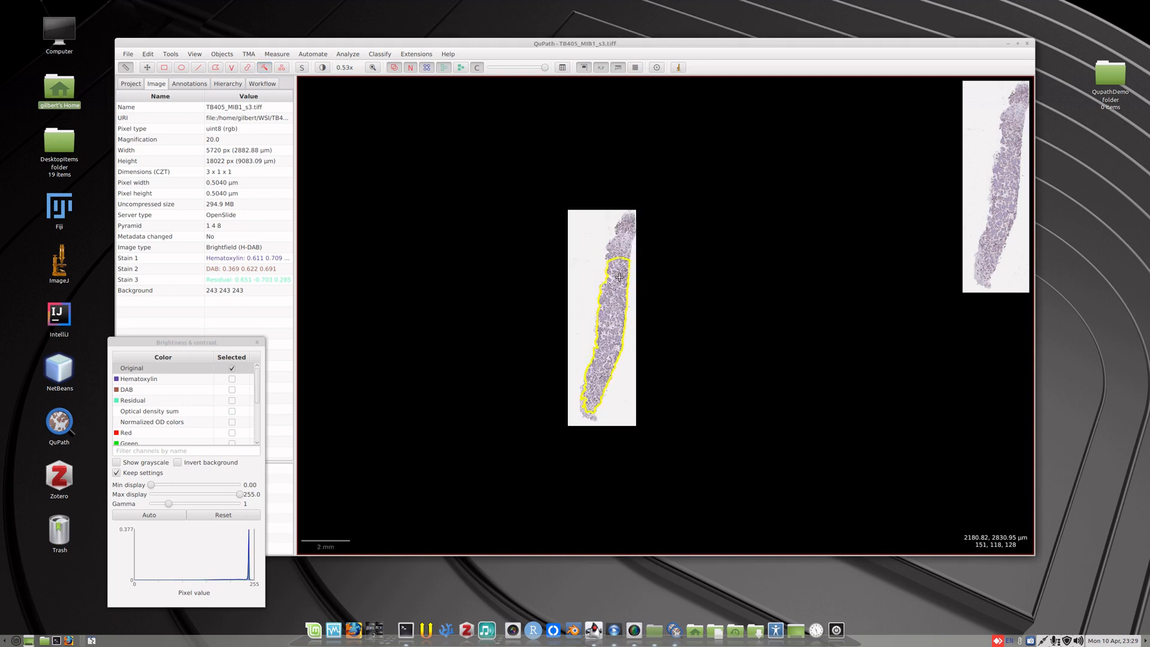
{"action": "scroll", "coordinate": [619, 264], "scroll_direction": "up", "scroll_amount": 4}
{"action": "scroll", "coordinate": [626, 219], "scroll_direction": "up", "scroll_amount": 2}
{"action": "mouse_move", "coordinate": [626, 219]}
{"action": "left_mouse_down"}
{"action": "mouse_move", "coordinate": [659, 116]}
{"action": "mouse_move", "coordinate": [638, 151]}
{"action": "left_mouse_up"}
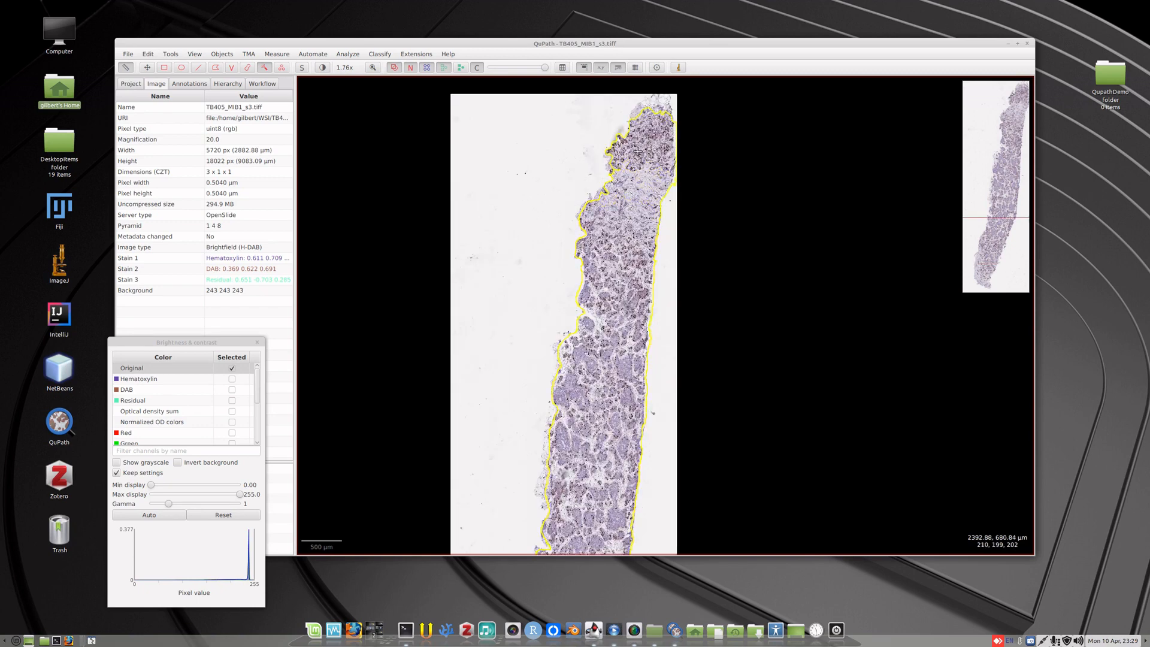
{"action": "scroll", "coordinate": [625, 289], "scroll_direction": "down", "scroll_amount": 4}
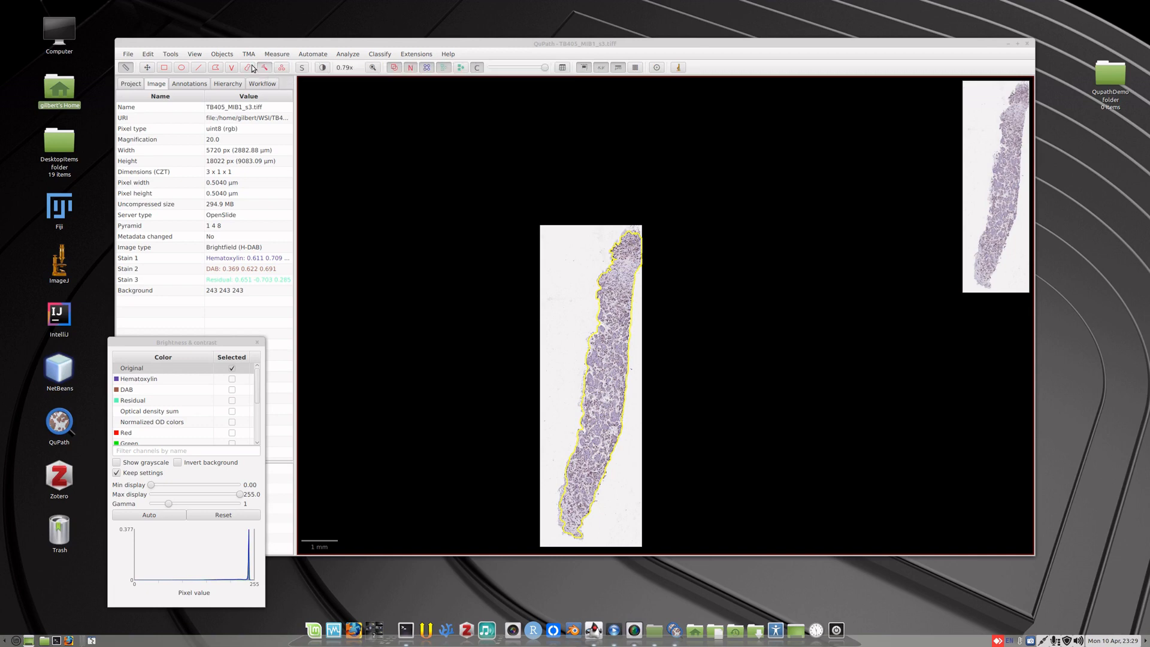
Draw a roughly square rectangle annotation across the middle of the core's right edge, including a strip of background.
{"action": "left_click", "coordinate": [146, 67]}
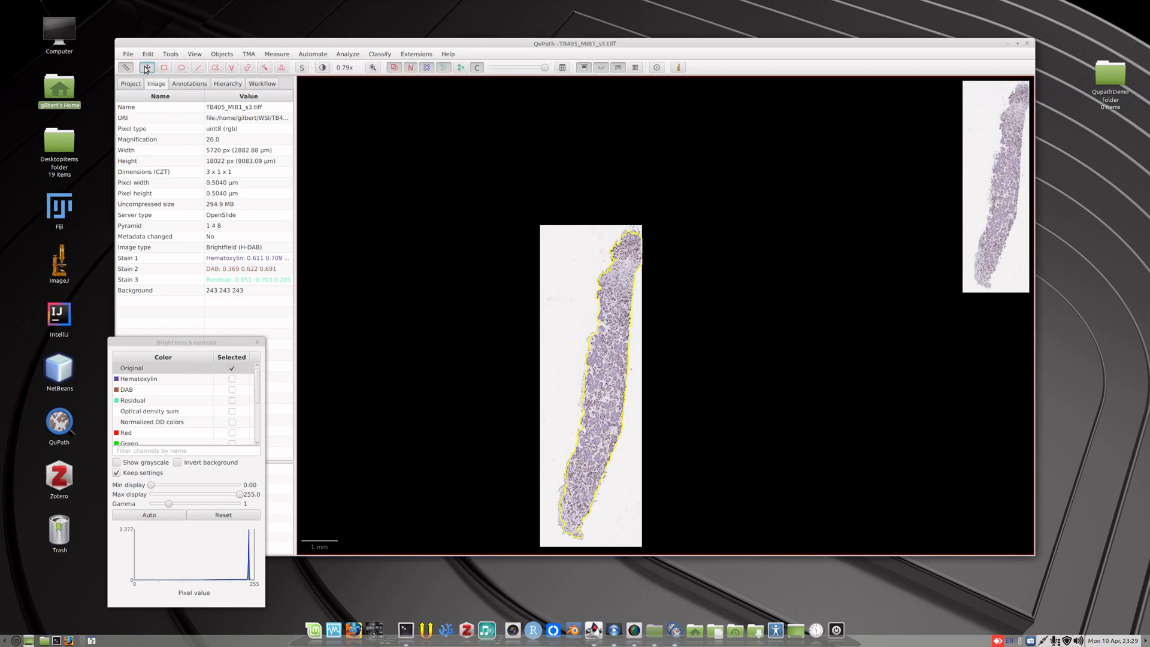
{"action": "left_click_drag", "start_coordinate": [555, 336], "coordinate": [541, 253]}
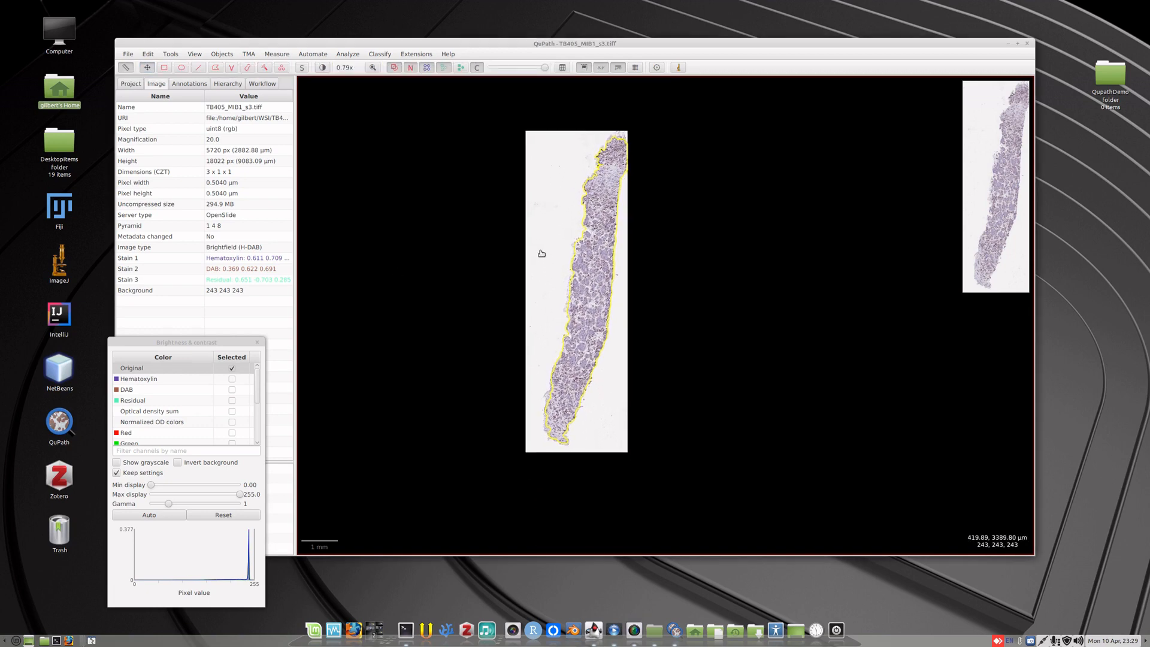
{"action": "scroll", "coordinate": [597, 302], "scroll_direction": "up", "scroll_amount": 3}
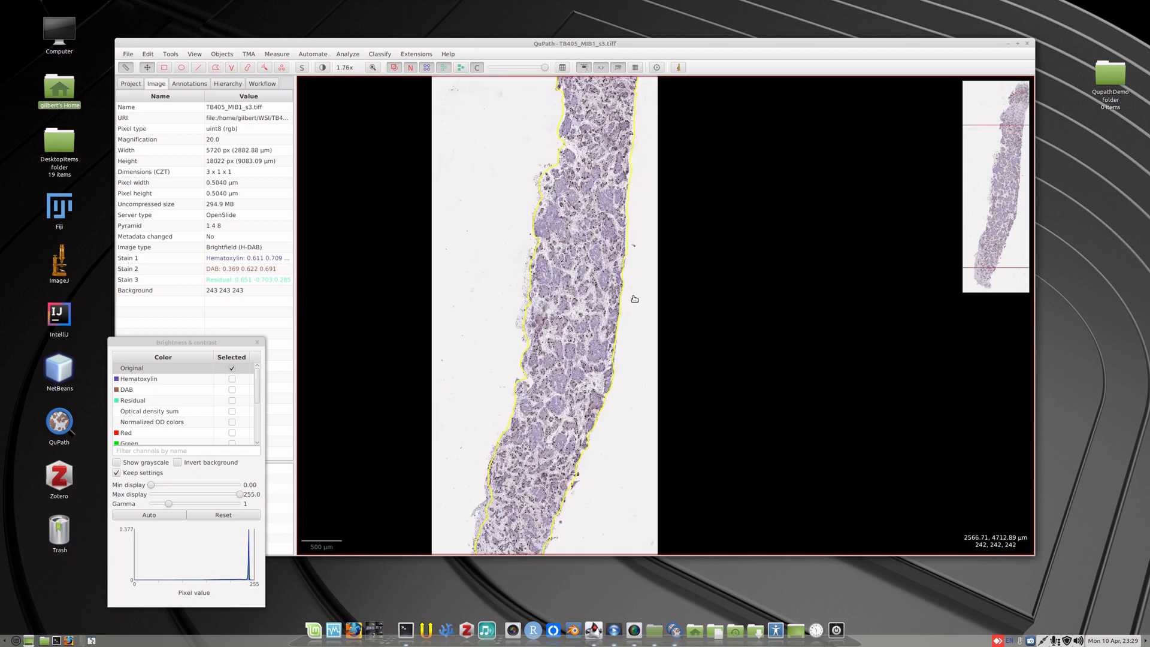
{"action": "scroll", "coordinate": [634, 299], "scroll_direction": "up", "scroll_amount": 2}
{"action": "scroll", "coordinate": [639, 294], "scroll_direction": "up", "scroll_amount": 1}
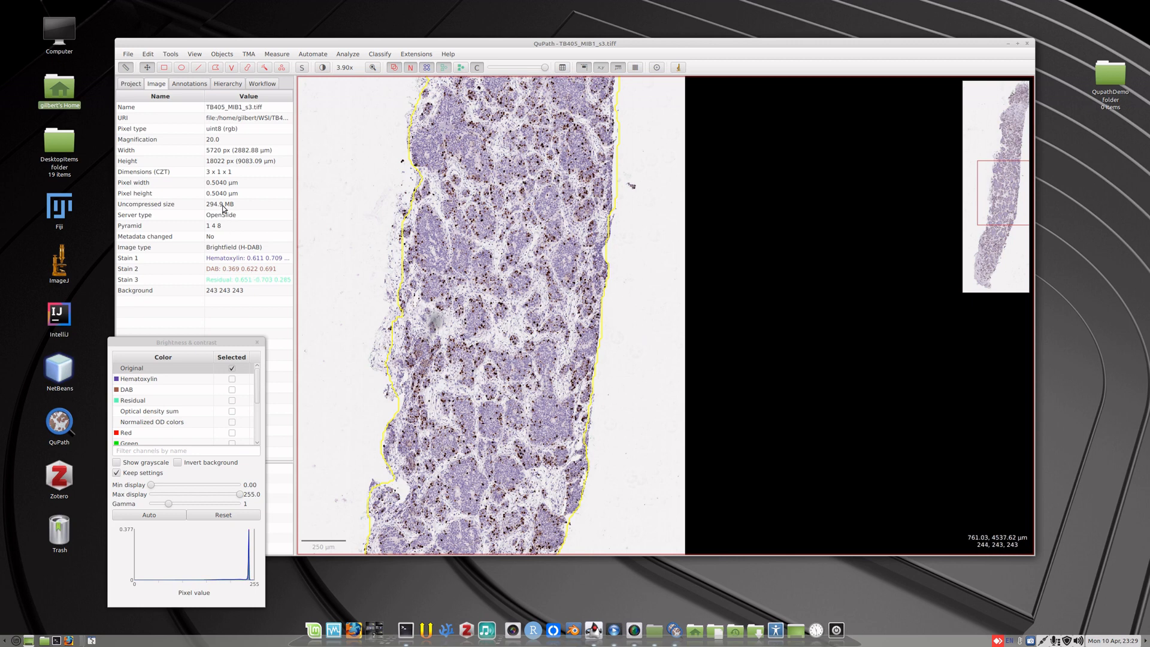
{"action": "left_click", "coordinate": [164, 68]}
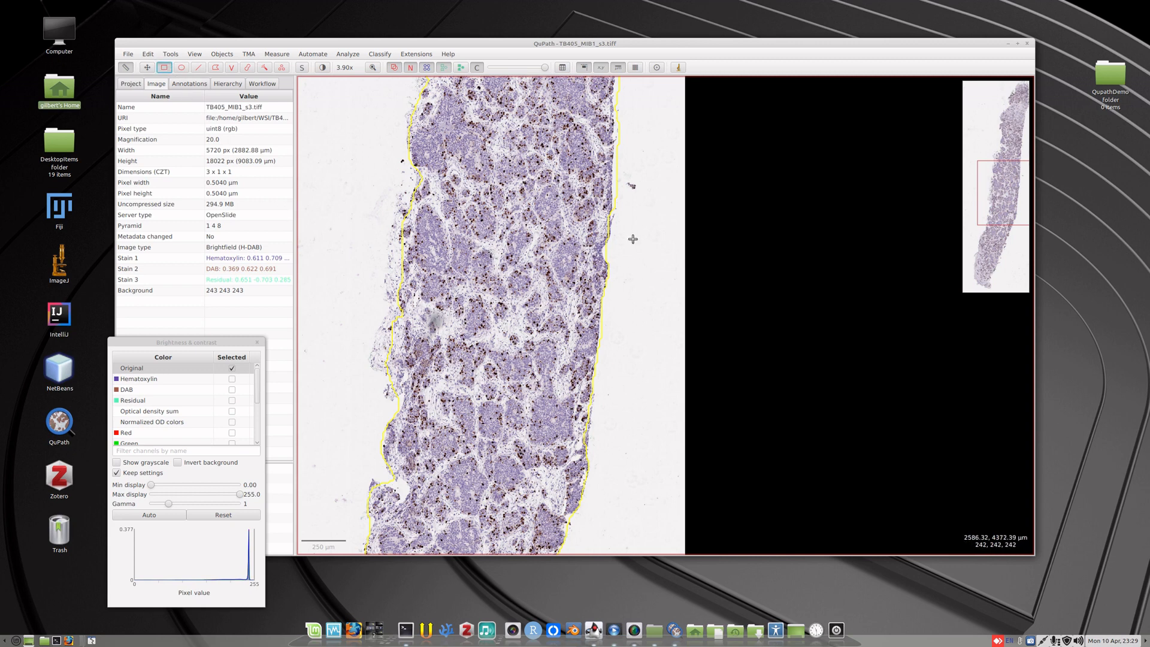
{"action": "mouse_move", "coordinate": [634, 246]}
{"action": "left_mouse_down"}
{"action": "mouse_move", "coordinate": [570, 288]}
{"action": "mouse_move", "coordinate": [495, 380]}
{"action": "left_mouse_up"}
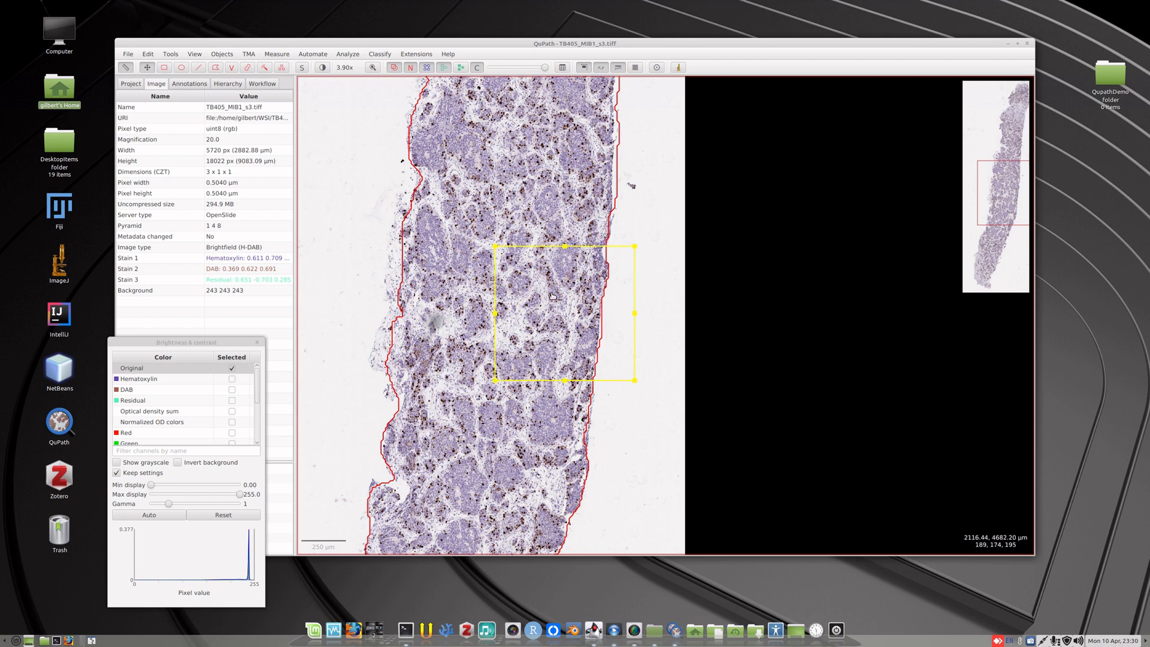
Show the list of annotations and select the tissue outline, then the rectangle.
{"action": "left_click", "coordinate": [194, 85]}
{"action": "left_click", "coordinate": [149, 98]}
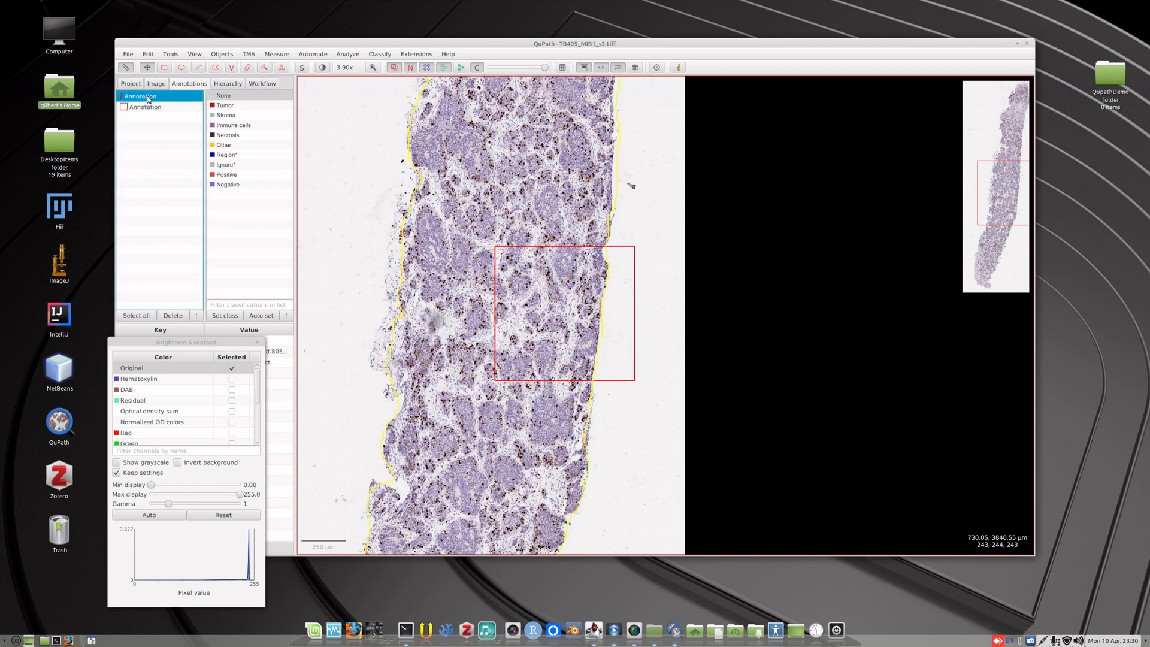
{"action": "left_click", "coordinate": [153, 109]}
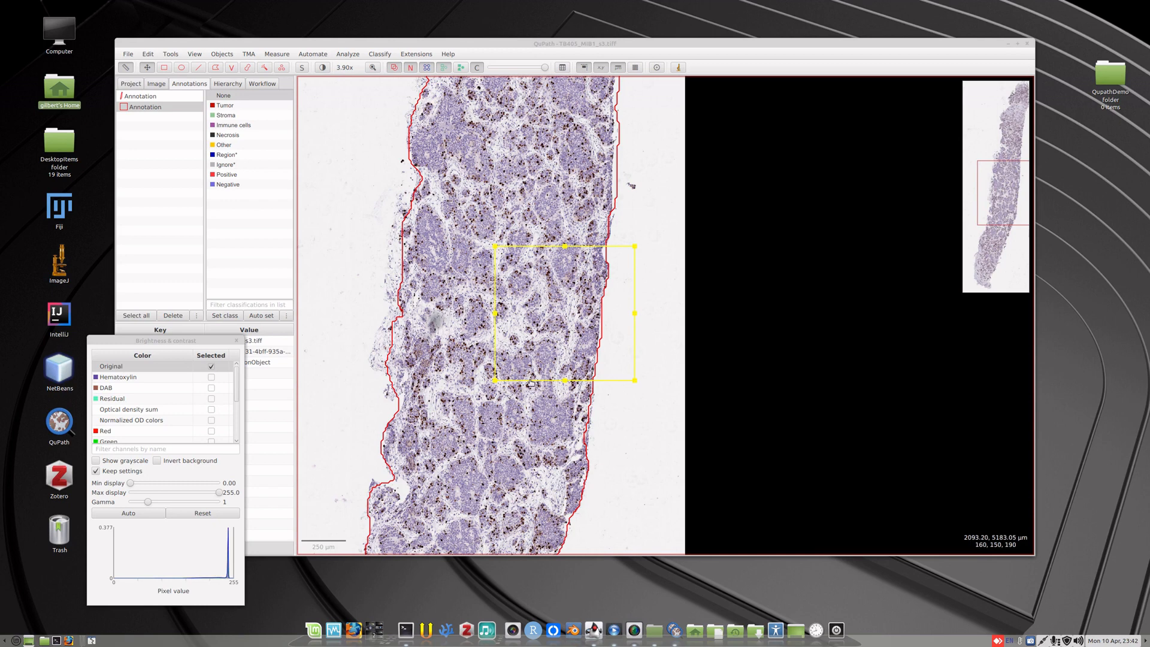
Run cell detection in the selected rectangle on the Hematoxylin OD image, keeping threshold 0.1 and cell expansion 5 µm.
{"action": "left_click_drag", "start_coordinate": [216, 340], "coordinate": [201, 341]}
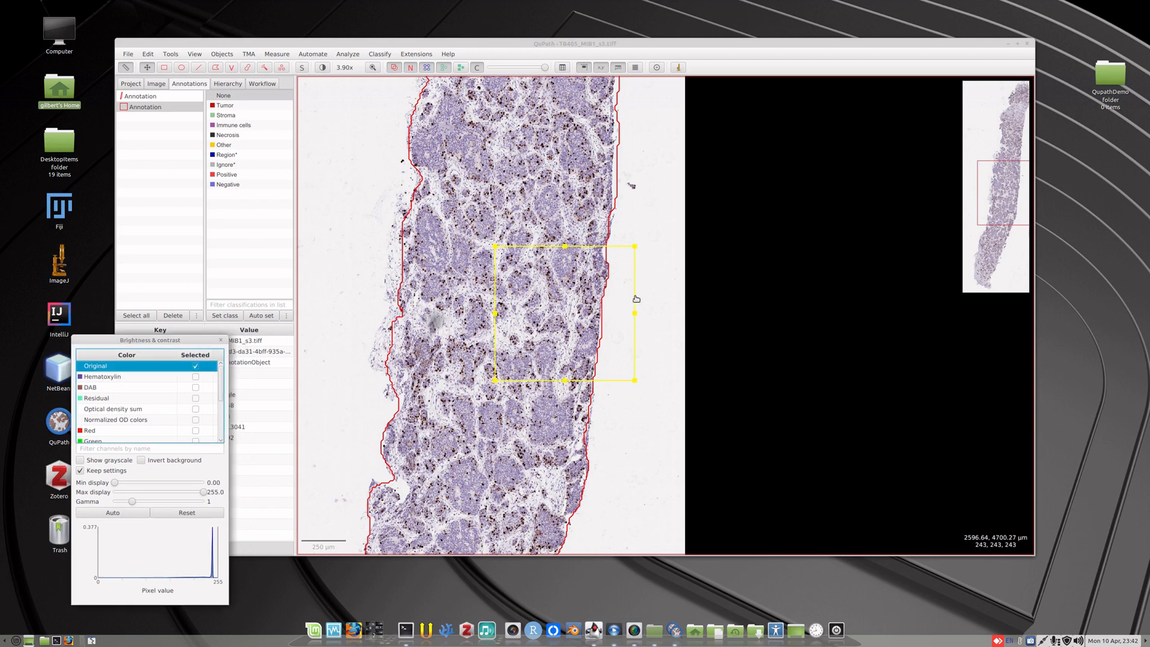
{"action": "scroll", "coordinate": [634, 301], "scroll_direction": "up", "scroll_amount": 2}
{"action": "left_click_drag", "start_coordinate": [665, 354], "coordinate": [745, 338]}
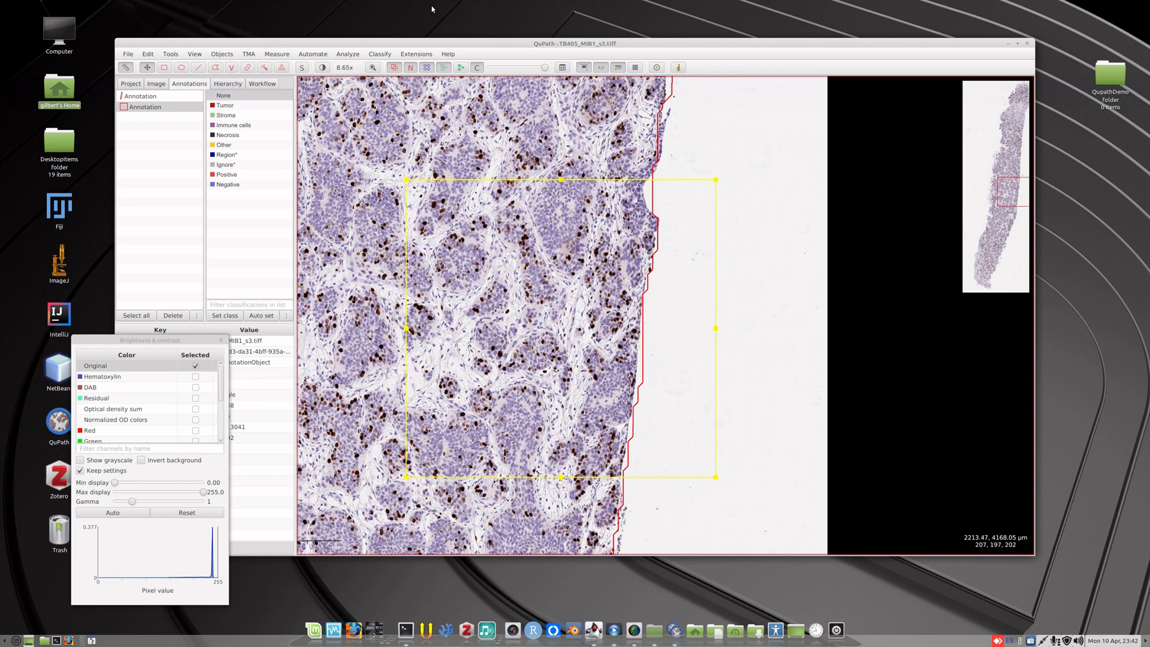
{"action": "left_click", "coordinate": [348, 54]}
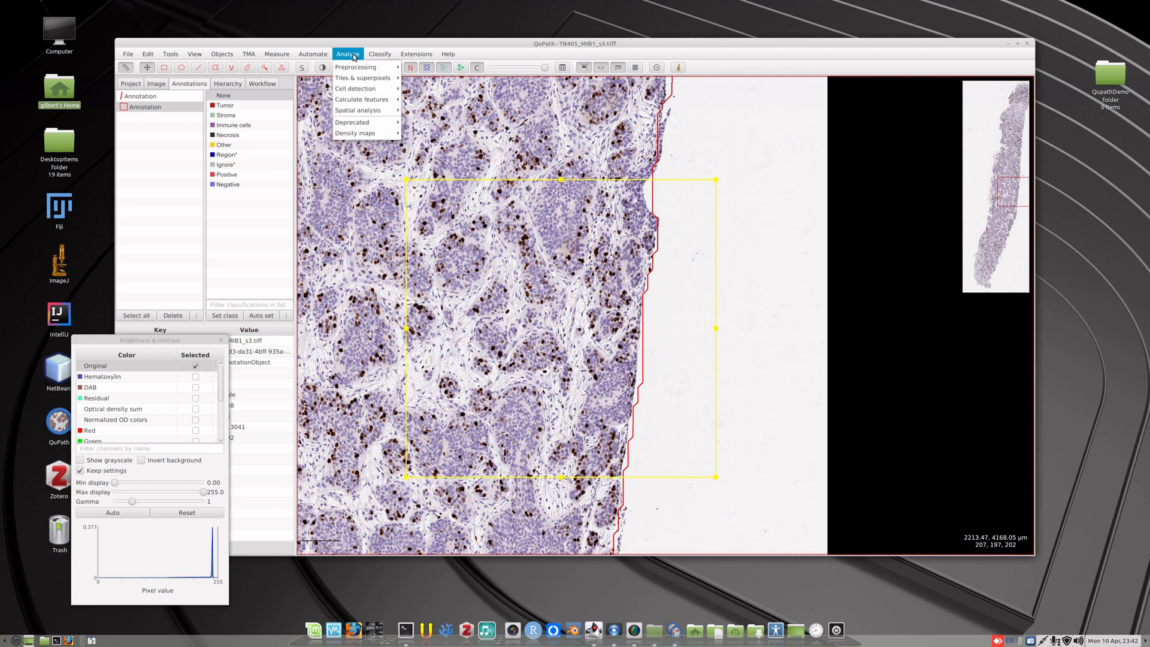
{"action": "mouse_move", "coordinate": [358, 71]}
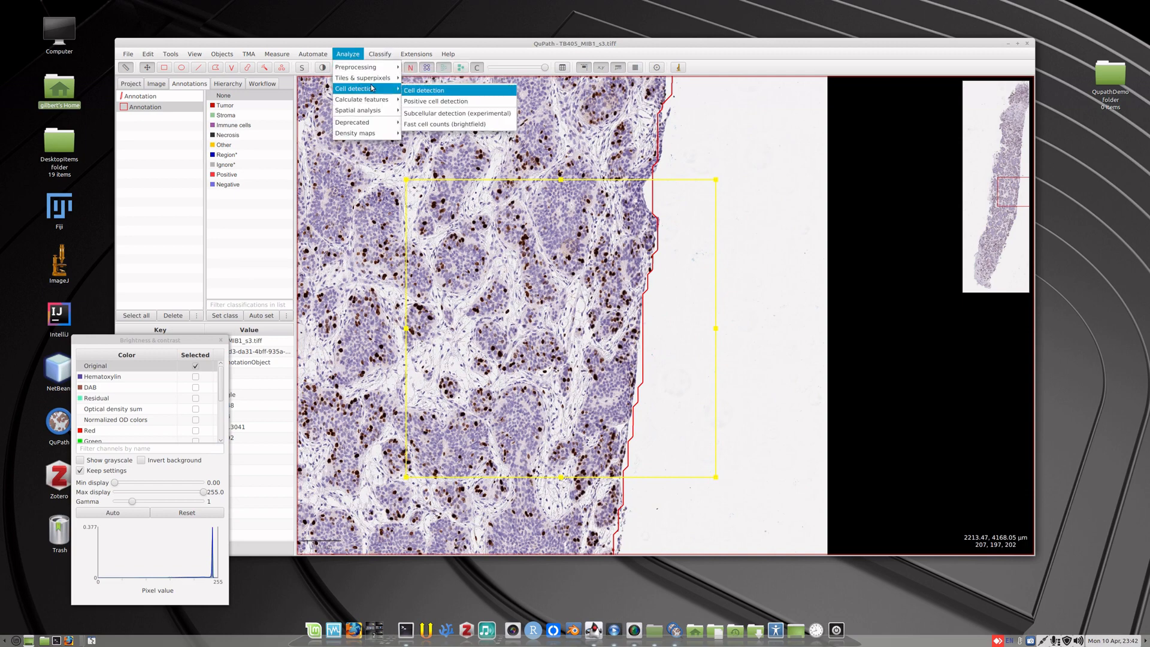
{"action": "left_click", "coordinate": [424, 90]}
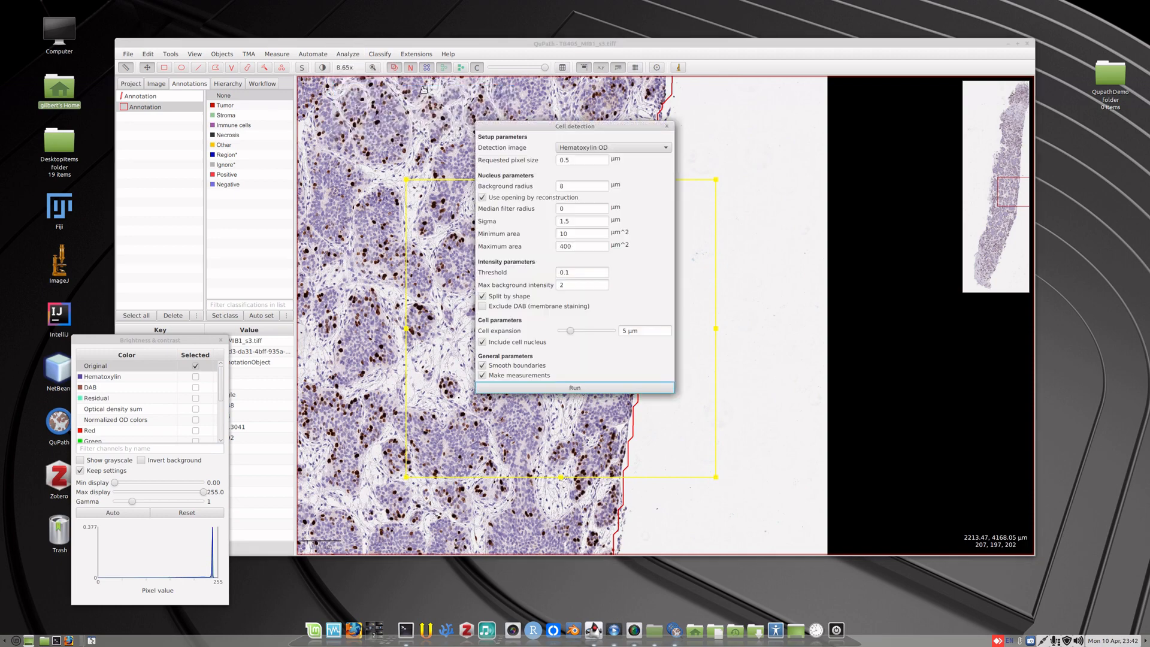
{"action": "left_click_drag", "start_coordinate": [556, 127], "coordinate": [769, 194]}
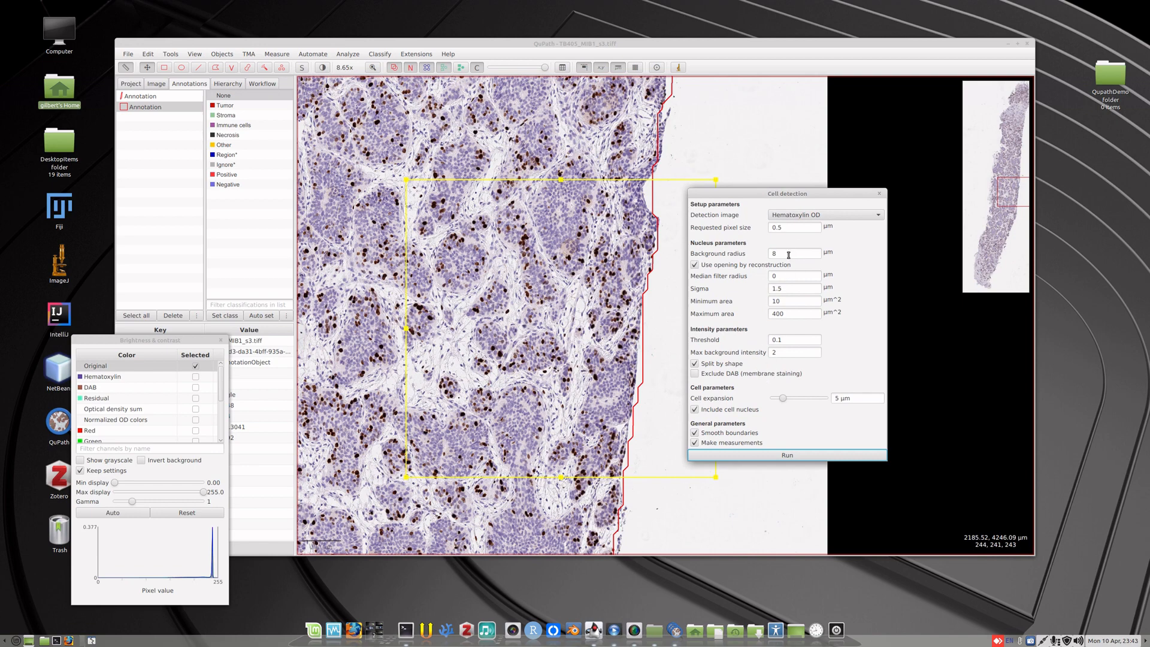
{"action": "left_click", "coordinate": [786, 456]}
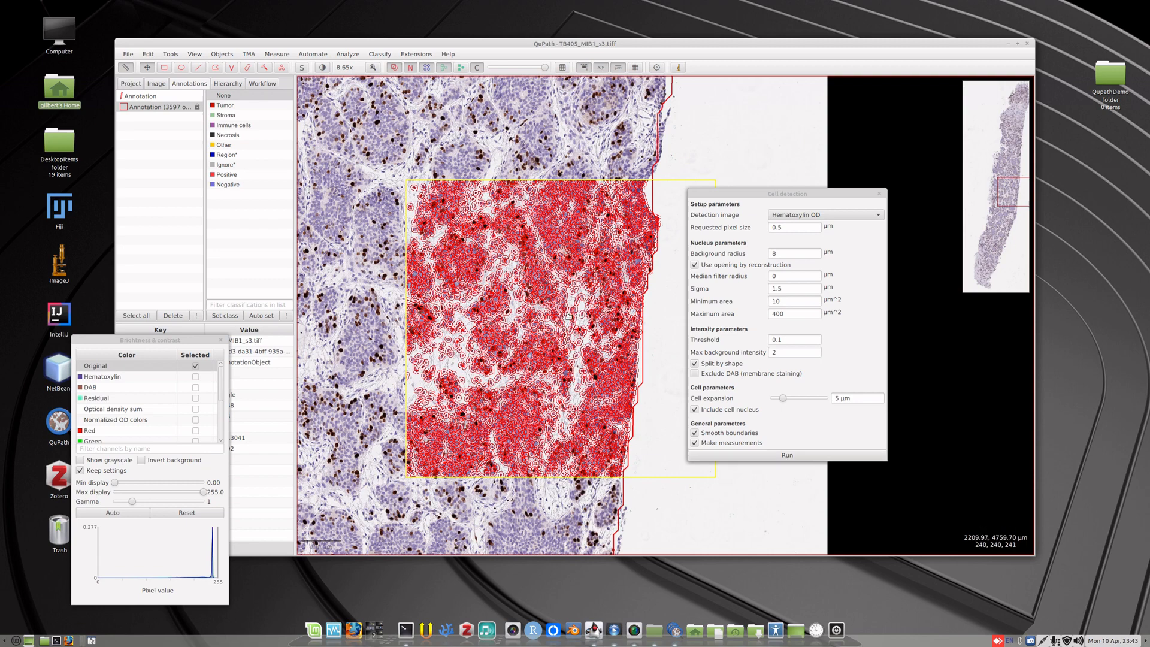
Examine the detected nucleus and cell outlines inside the rectangle up close.
{"action": "scroll", "coordinate": [568, 316], "scroll_direction": "up", "scroll_amount": 4}
{"action": "scroll", "coordinate": [568, 316], "scroll_direction": "up", "scroll_amount": 2}
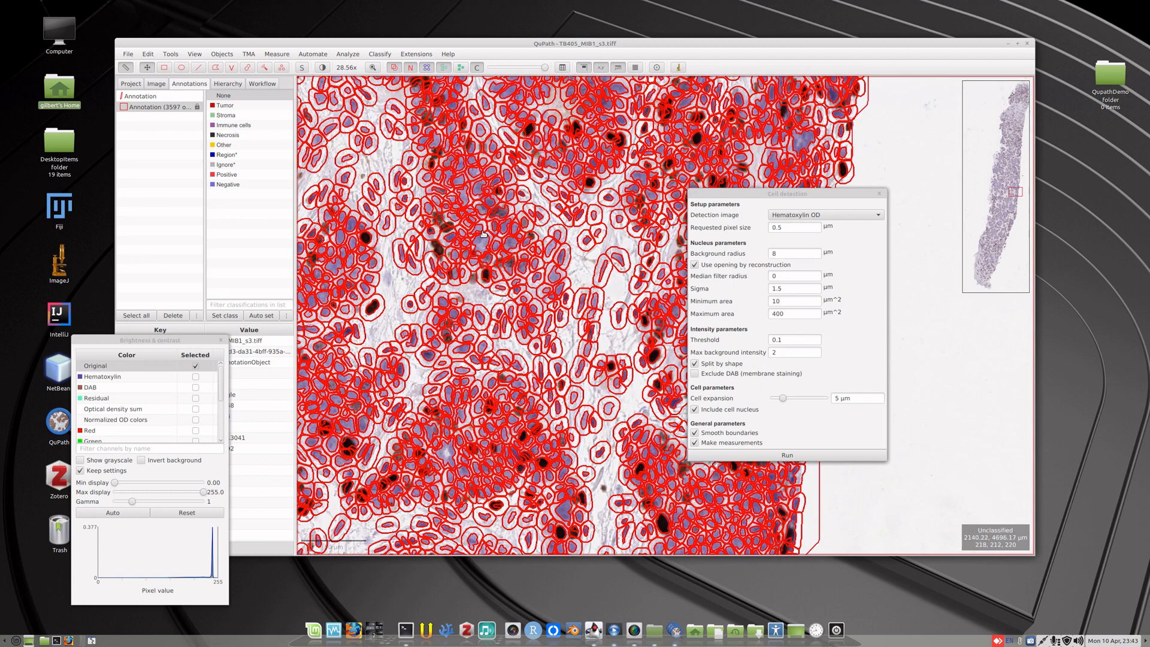
{"action": "scroll", "coordinate": [463, 235], "scroll_direction": "up", "scroll_amount": 2}
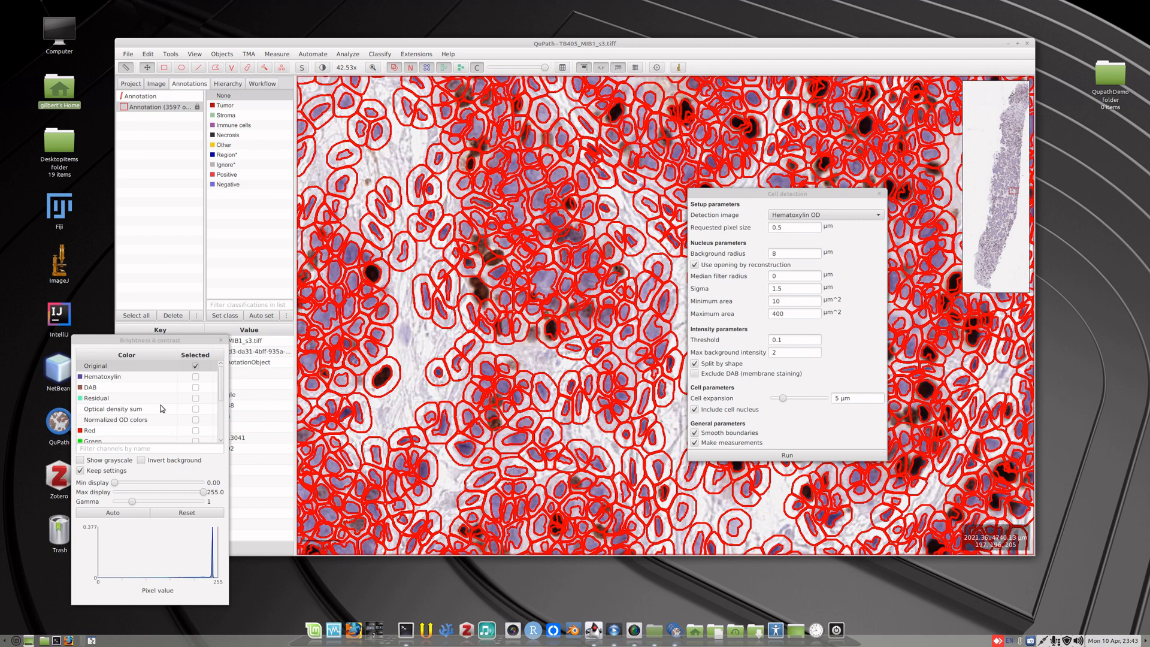
Compare the separated DAB and Hematoxylin stain channels beneath the detected cell outlines.
{"action": "left_click", "coordinate": [195, 388]}
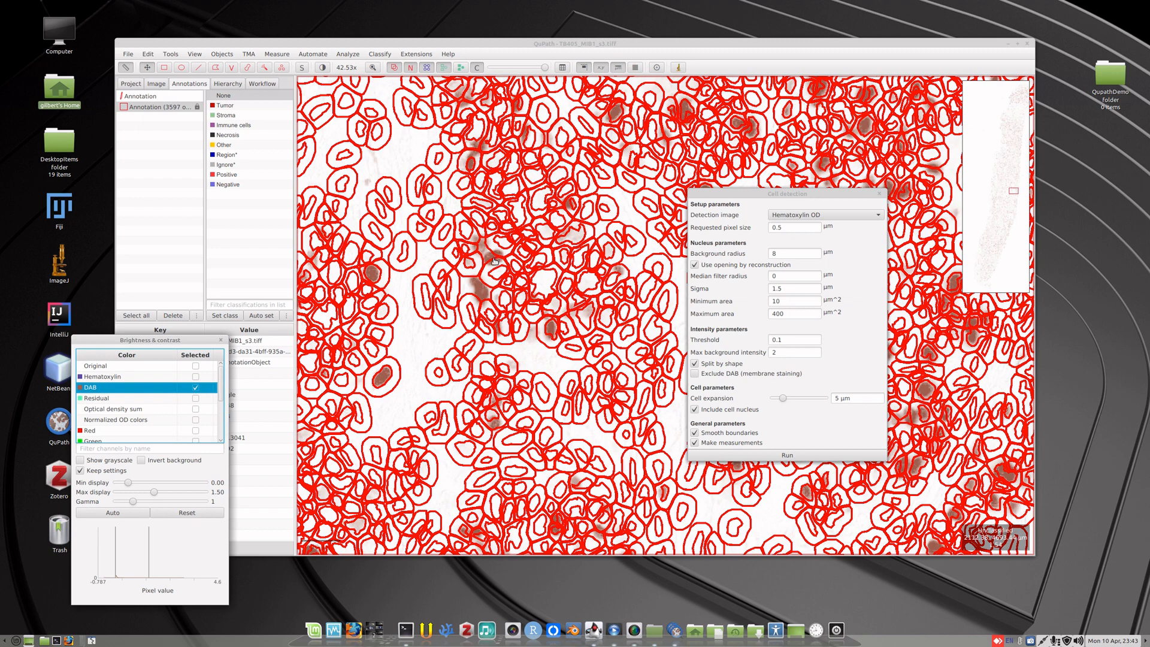
{"action": "left_click", "coordinate": [195, 377]}
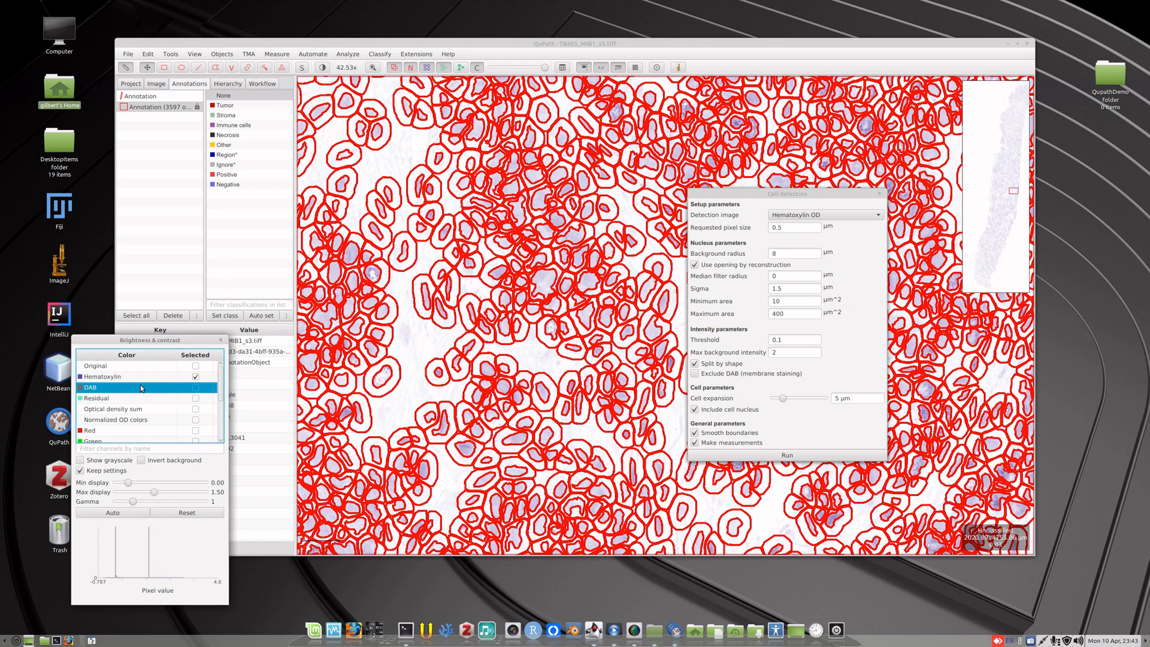
{"action": "left_click", "coordinate": [195, 388]}
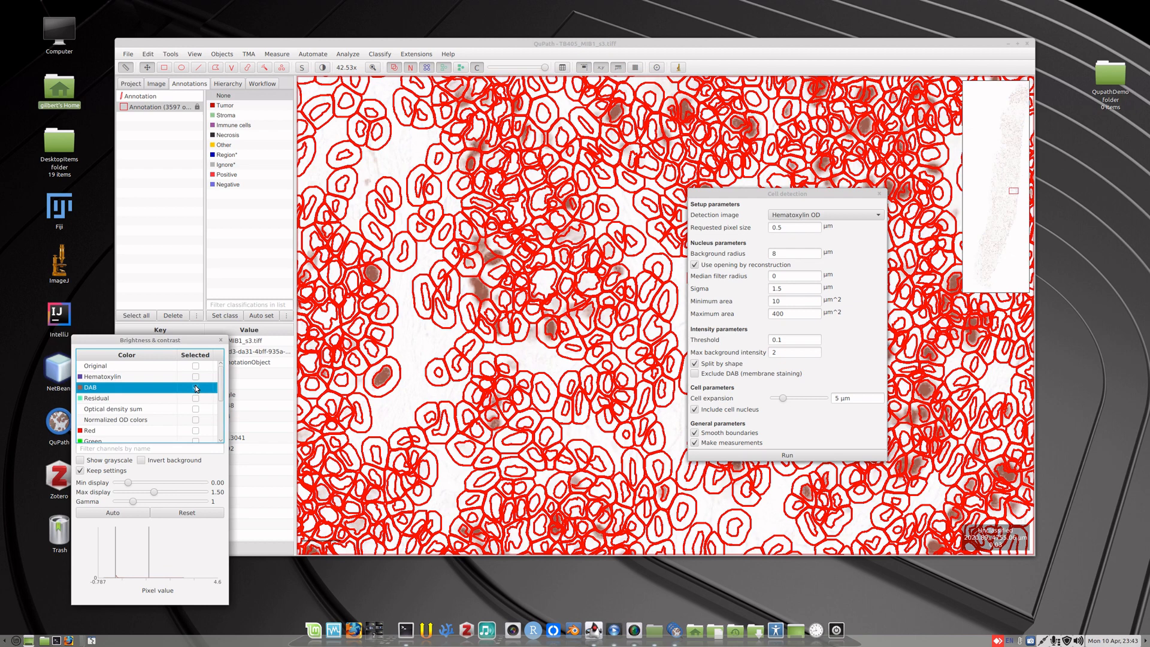
{"action": "left_click", "coordinate": [194, 388]}
Rerun cell detection in the rectangle on the Optical density sum image, after previewing that channel and restoring the Original display.
{"action": "left_click", "coordinate": [843, 215]}
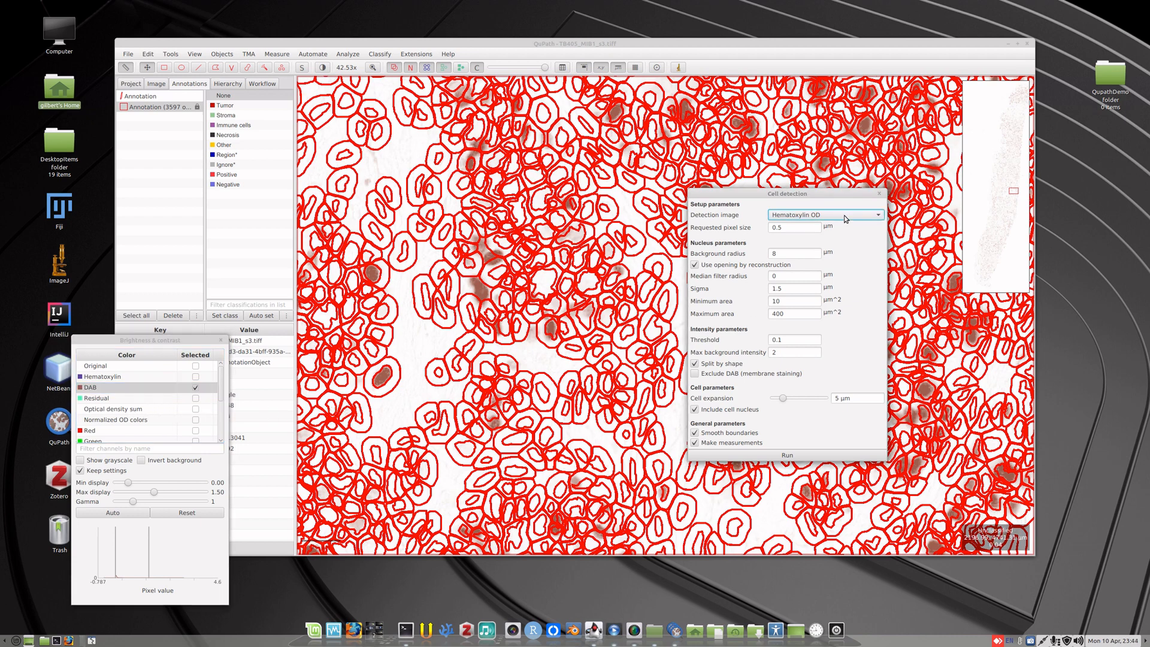
{"action": "left_click", "coordinate": [813, 238]}
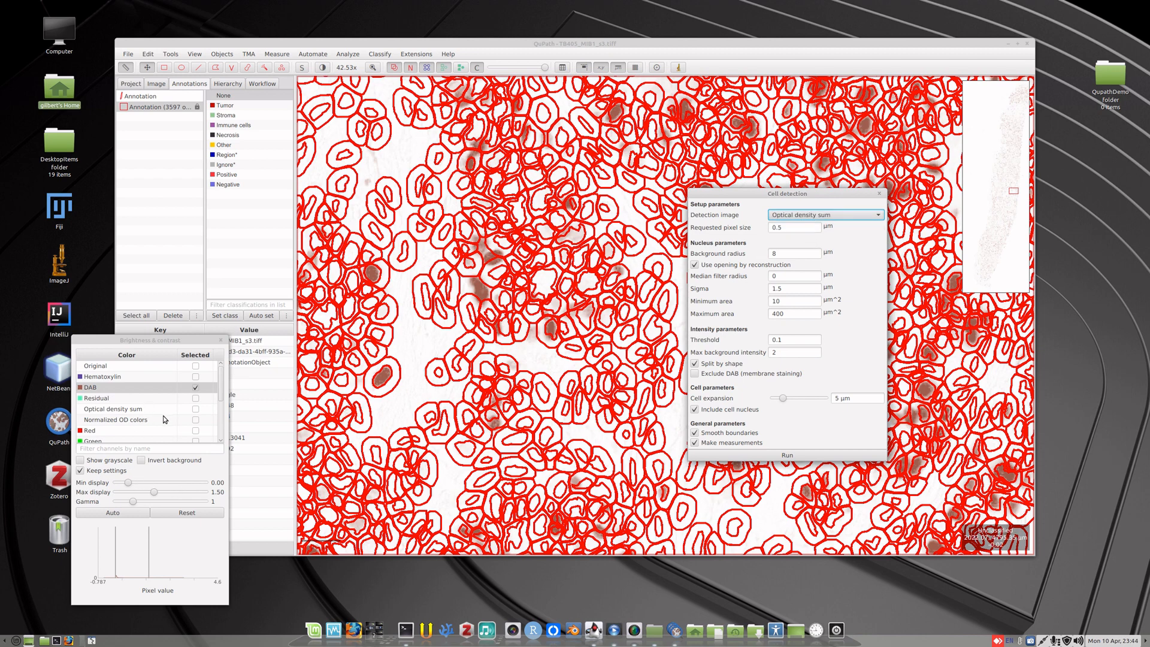
{"action": "left_click", "coordinate": [195, 409]}
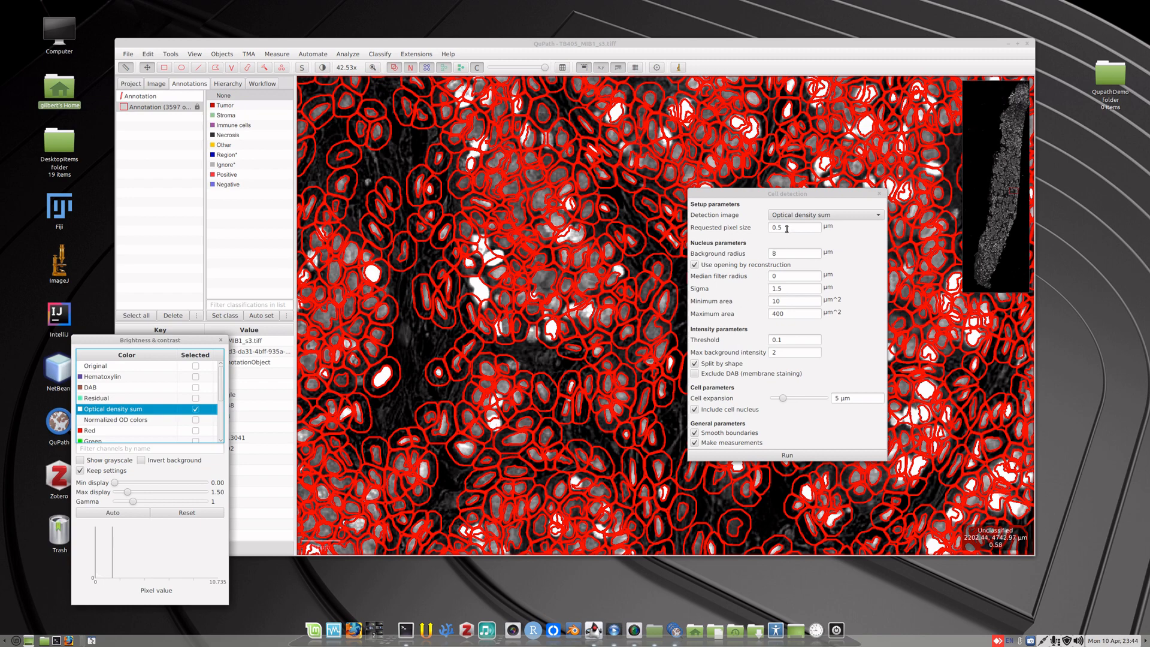
{"action": "left_click", "coordinate": [194, 367]}
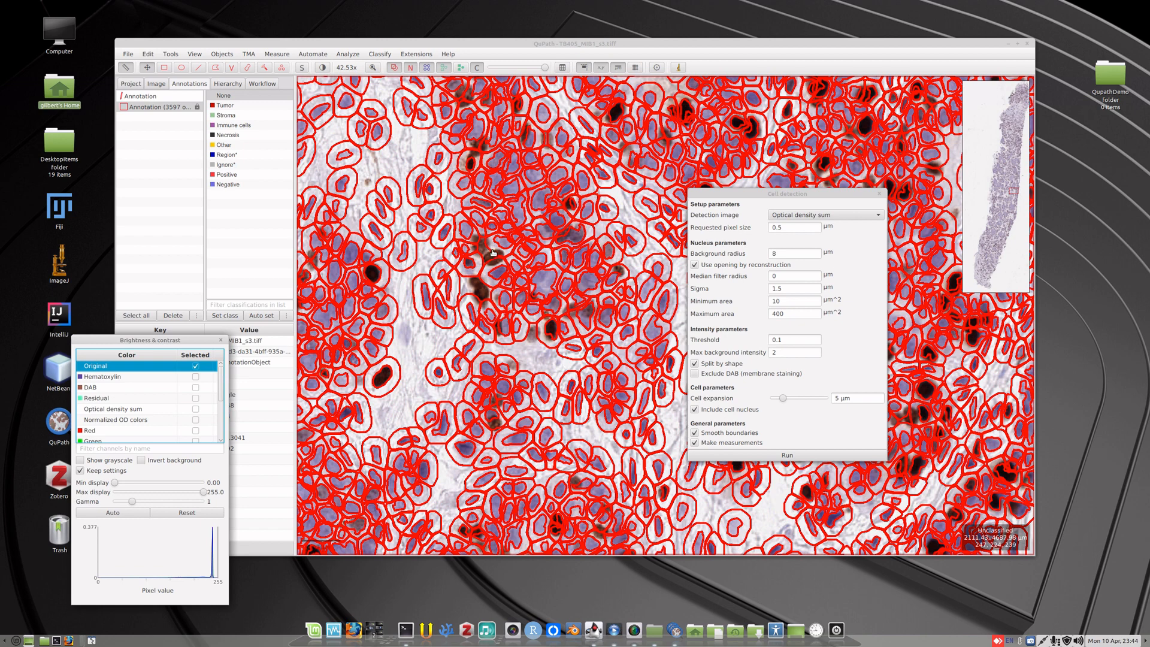
{"action": "left_click", "coordinate": [803, 455]}
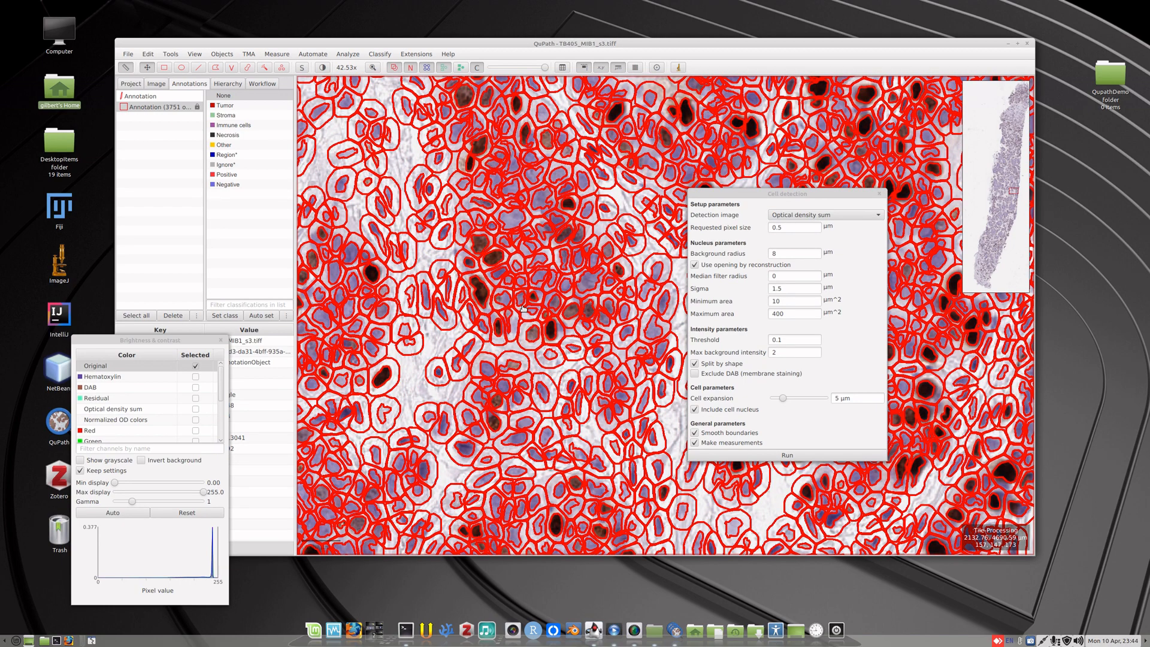
Run positive cell detection in the rectangle on the Optical density sum image, scoring Nucleus: DAB OD mean with single threshold 0.2, and close the Cell detection dialog.
{"action": "scroll", "coordinate": [522, 307], "scroll_direction": "down", "scroll_amount": 2}
{"action": "scroll", "coordinate": [522, 308], "scroll_direction": "down", "scroll_amount": 1}
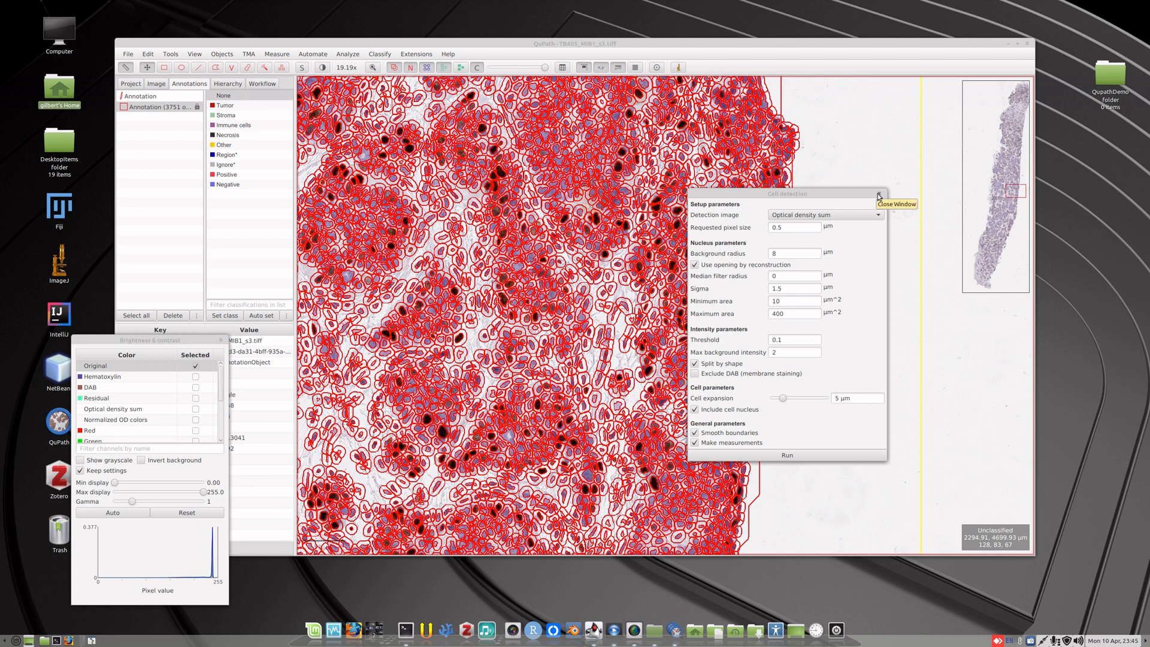
{"action": "left_click", "coordinate": [347, 54]}
{"action": "mouse_move", "coordinate": [366, 90]}
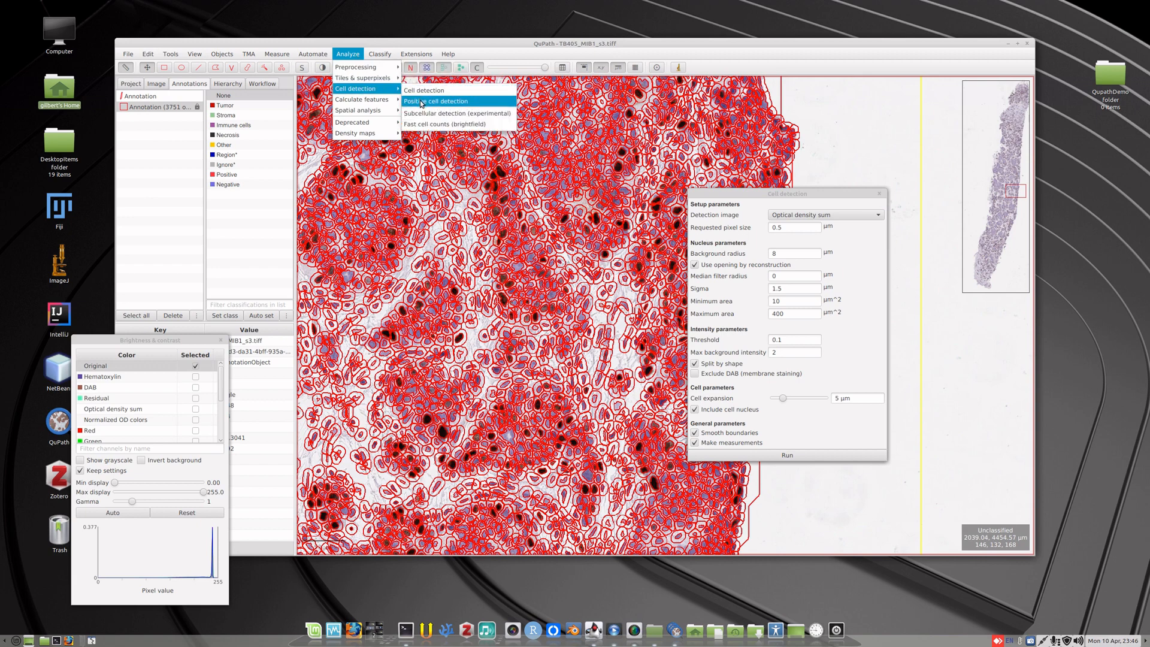
{"action": "left_click", "coordinate": [422, 102]}
{"action": "left_click_drag", "start_coordinate": [599, 101], "coordinate": [601, 193]}
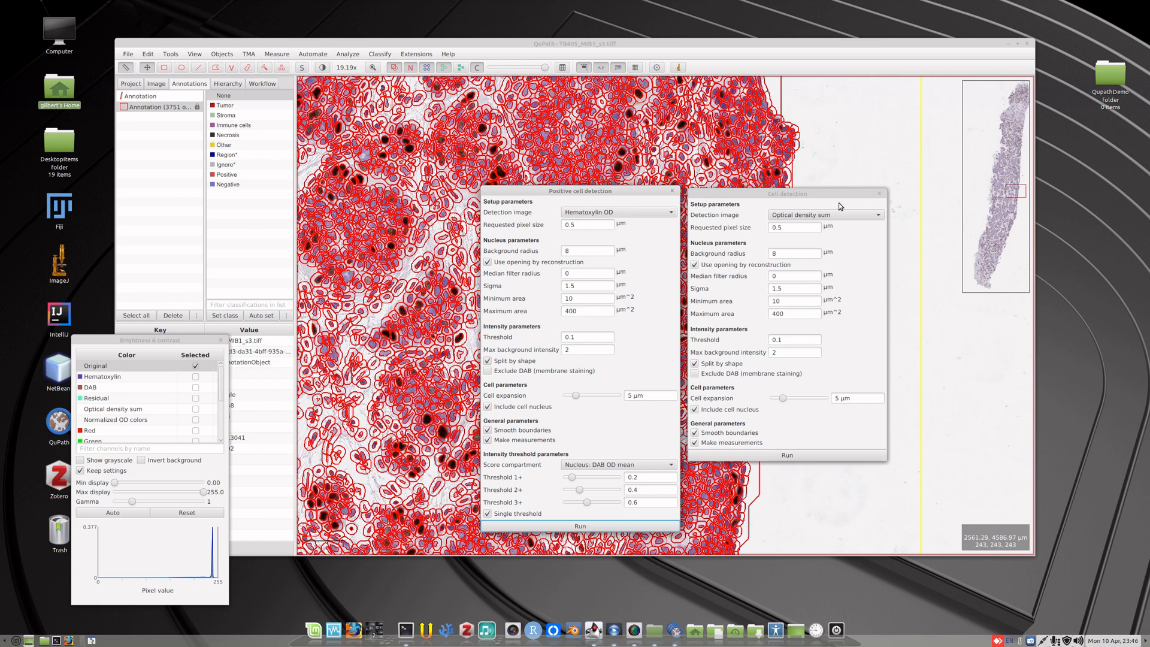
{"action": "left_click", "coordinate": [620, 215]}
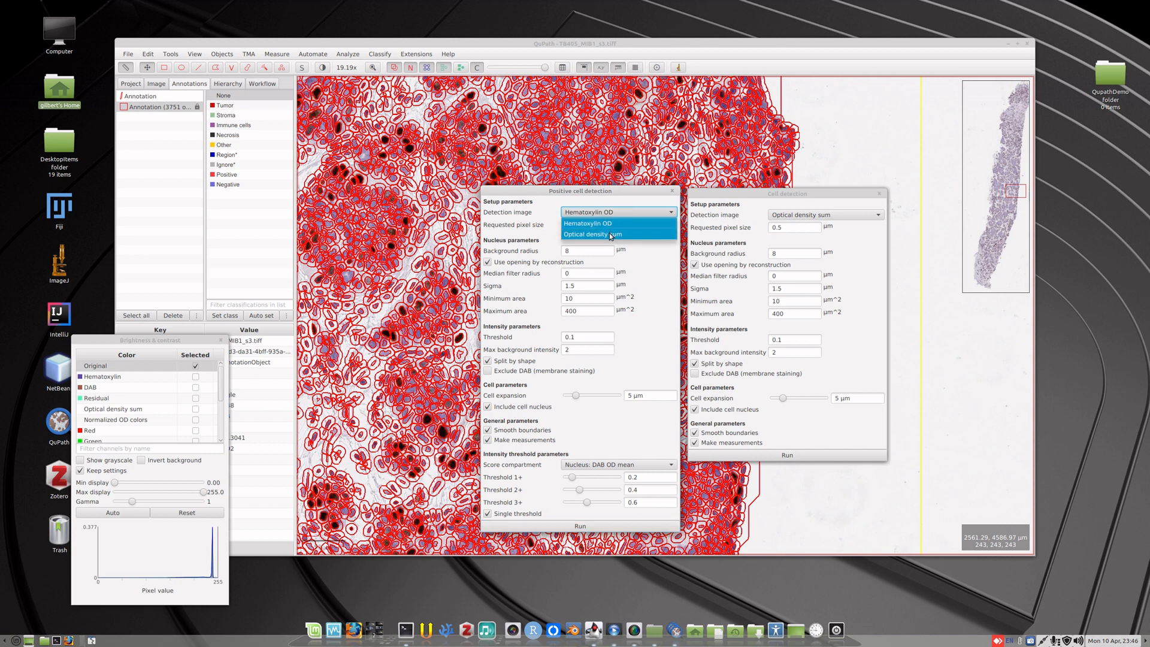
{"action": "left_click", "coordinate": [609, 234]}
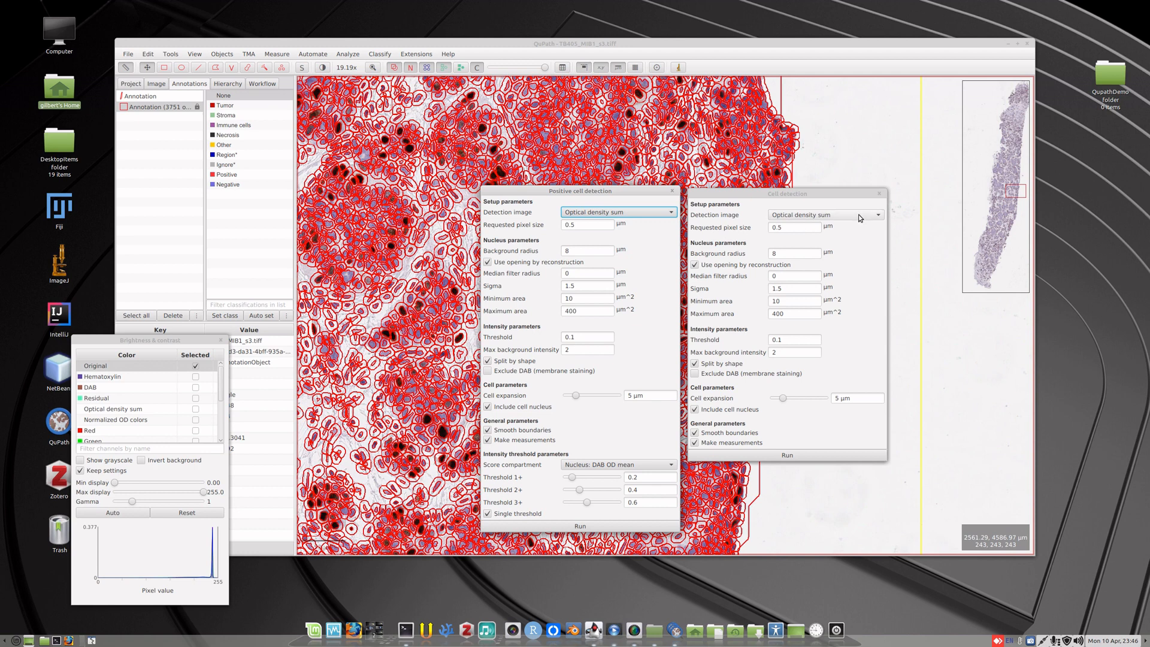
{"action": "left_click", "coordinate": [880, 195]}
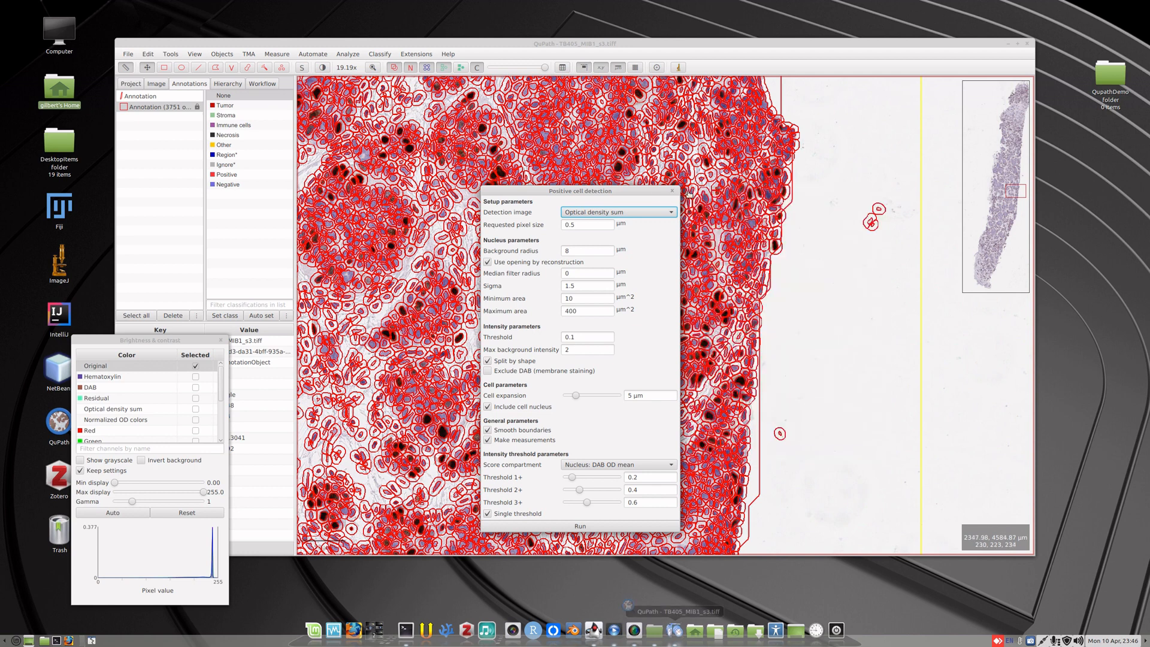
{"action": "left_click_drag", "start_coordinate": [623, 191], "coordinate": [948, 197]}
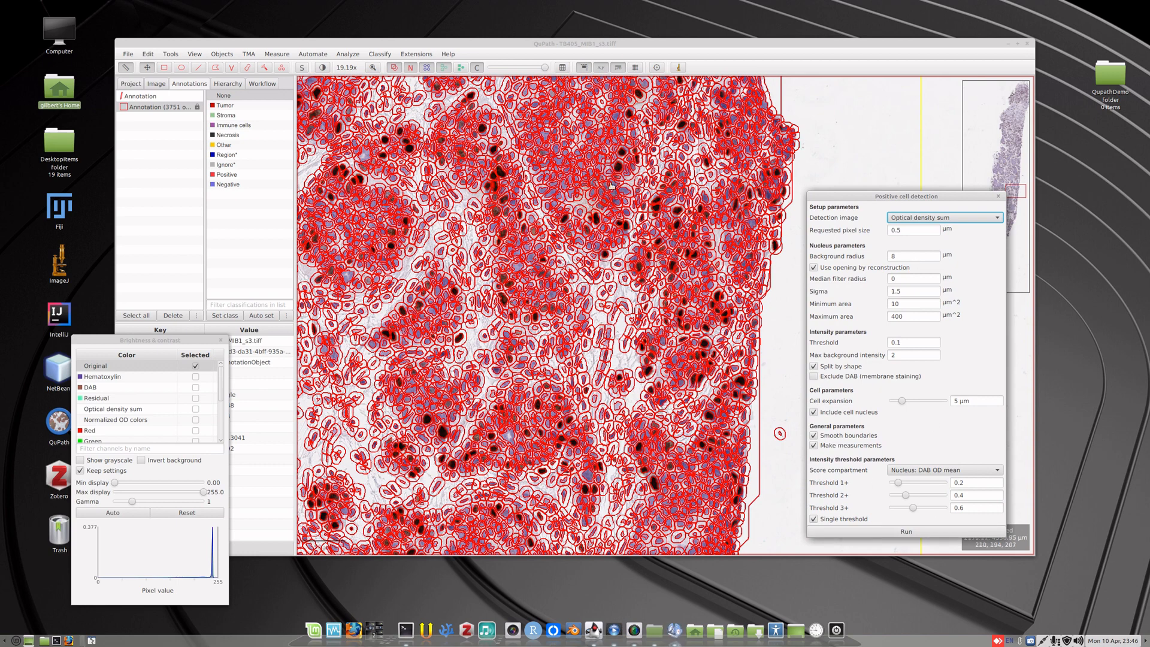
{"action": "left_click", "coordinate": [906, 530]}
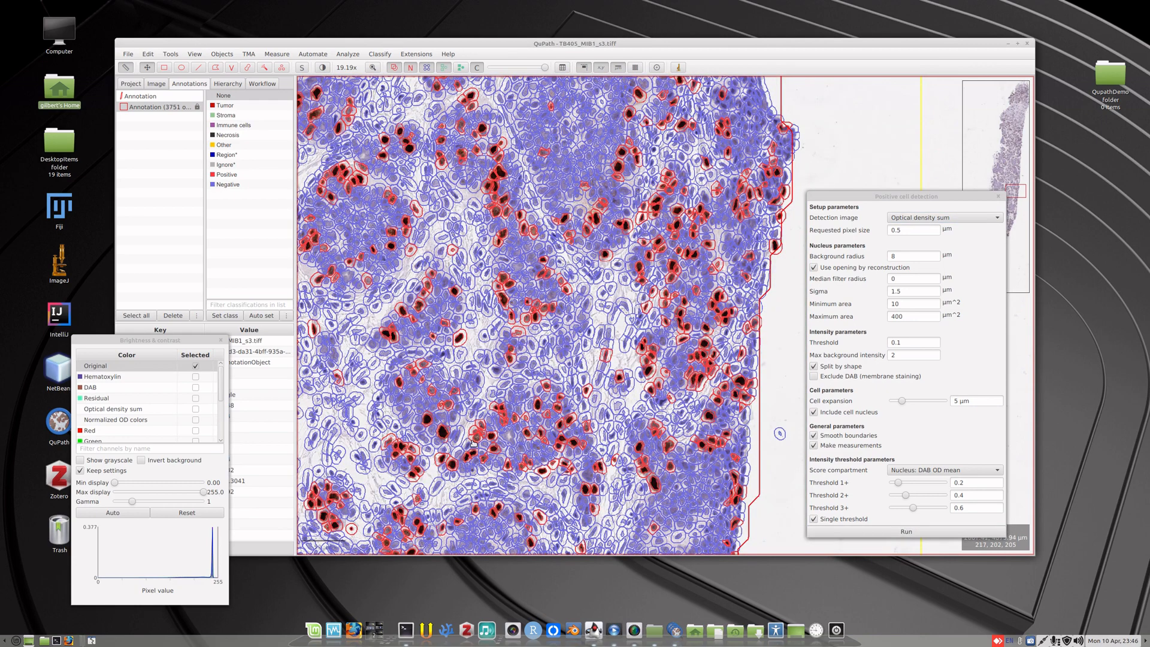
Compare the positive and negative cell classifications with the underlying stain up close by hiding and showing the detections.
{"action": "scroll", "coordinate": [564, 280], "scroll_direction": "up", "scroll_amount": 4}
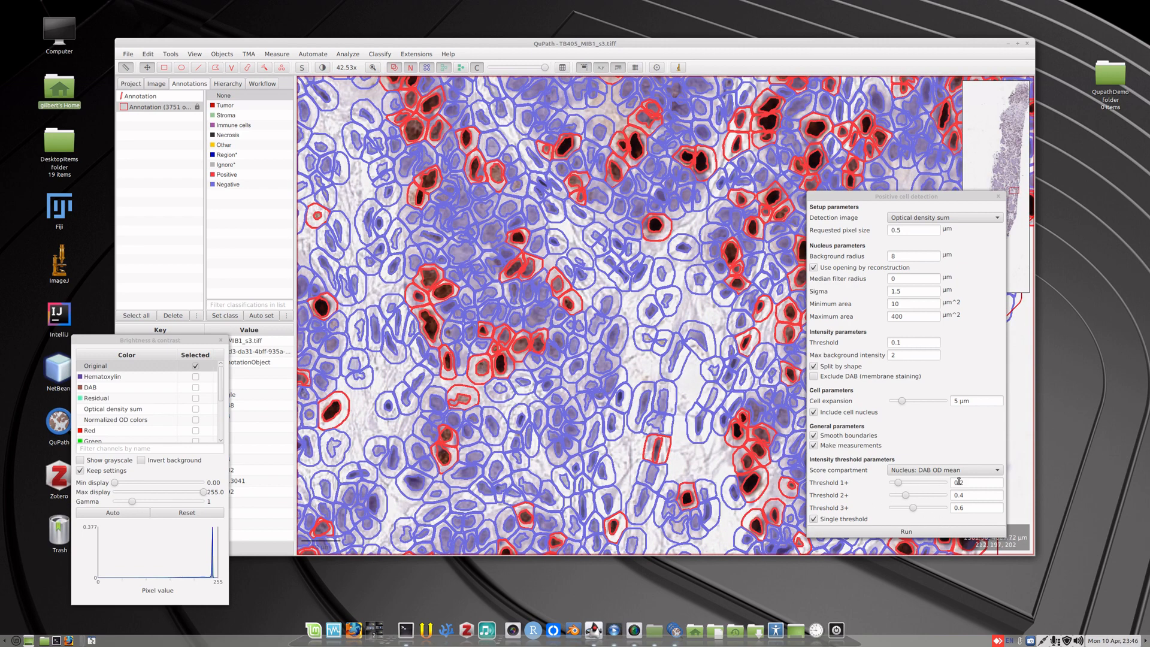
{"action": "left_click", "coordinate": [444, 67]}
{"action": "left_click", "coordinate": [444, 67]}
{"action": "left_click", "coordinate": [445, 67]}
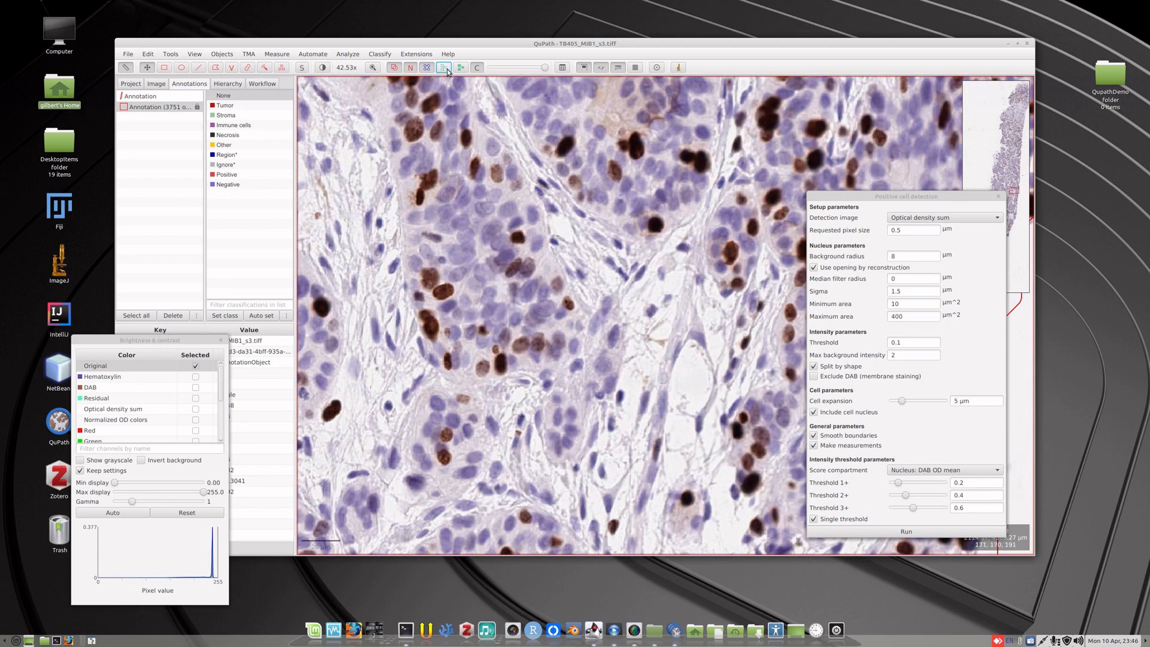
{"action": "left_click", "coordinate": [445, 67]}
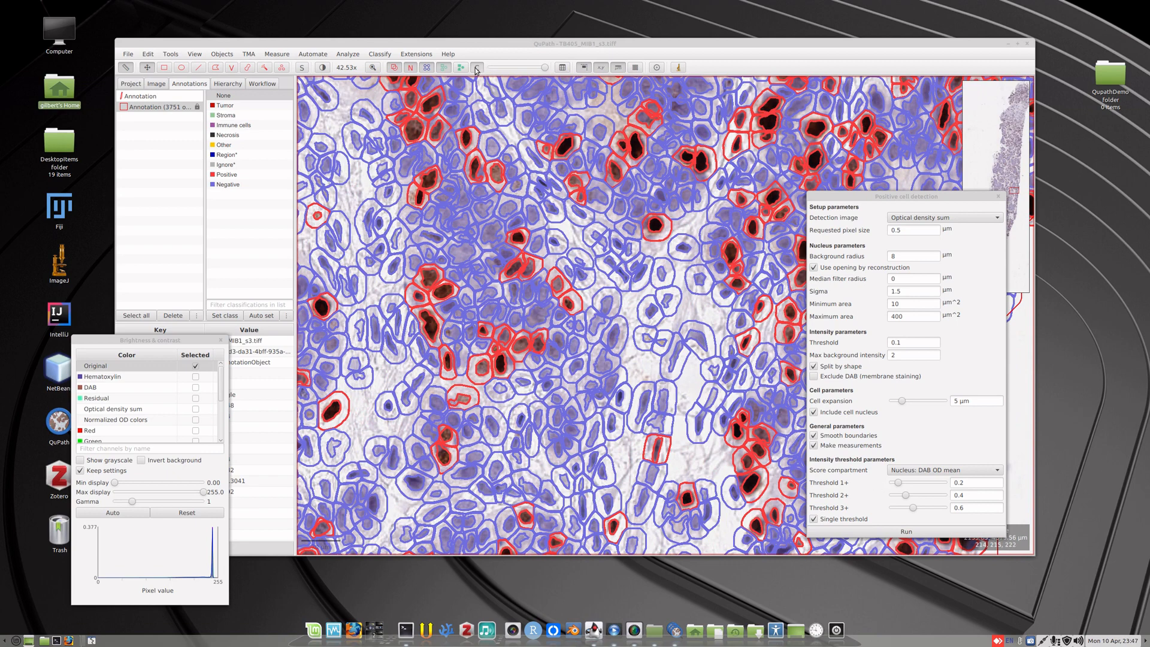
{"action": "left_click", "coordinate": [443, 68]}
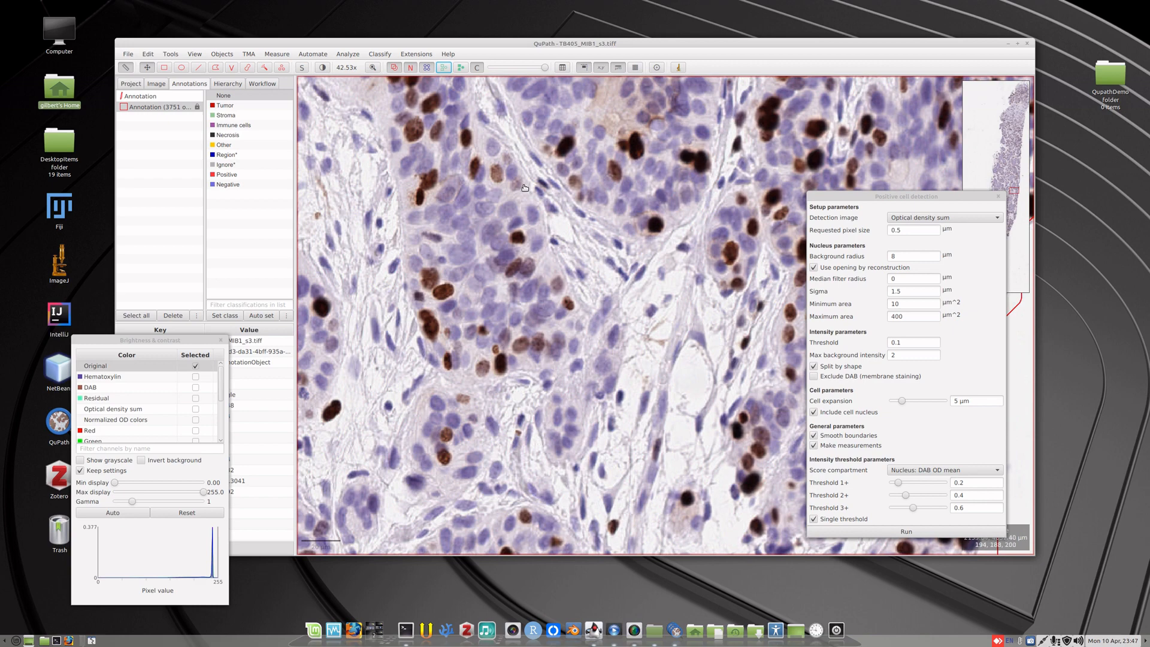
{"action": "left_click", "coordinate": [443, 68]}
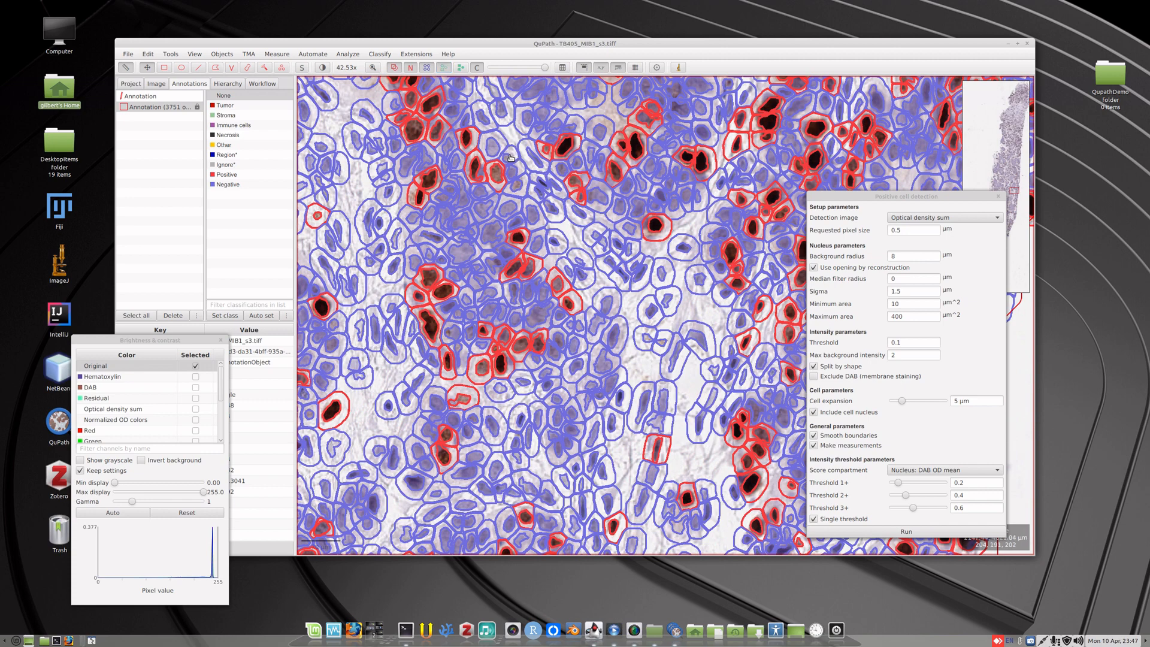
Select a faintly brown negative cell, show the object hierarchy, and compare it with the positive cell nearby before reselecting it.
{"action": "triple_click", "coordinate": [510, 158]}
{"action": "left_click", "coordinate": [510, 158]}
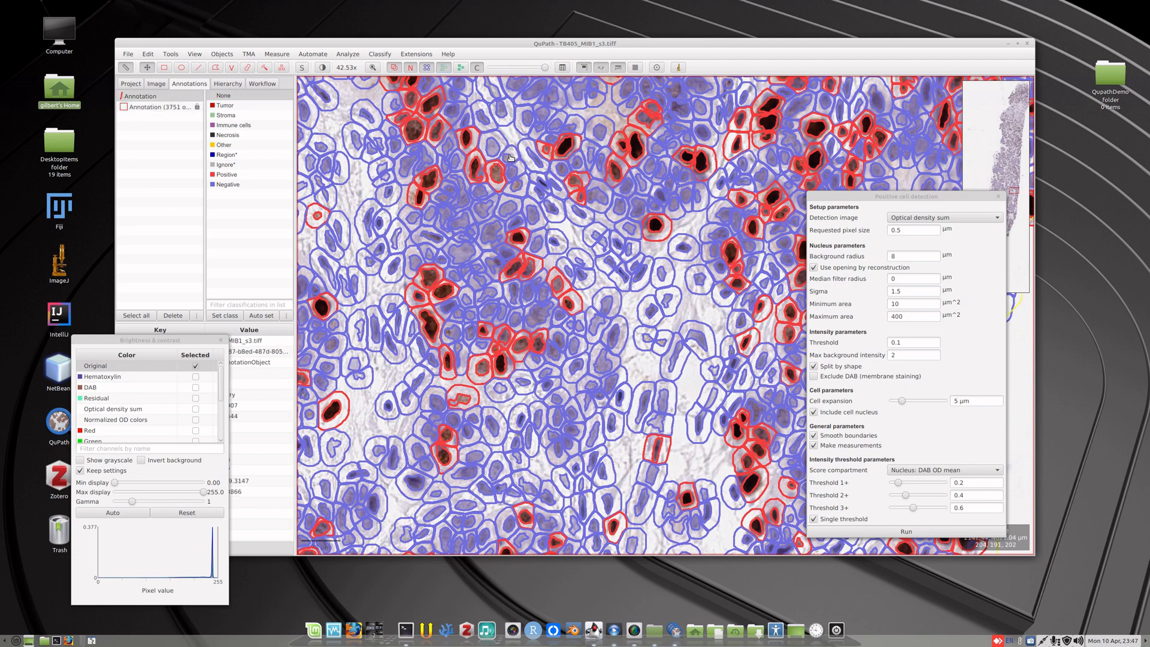
{"action": "left_click", "coordinate": [510, 157]}
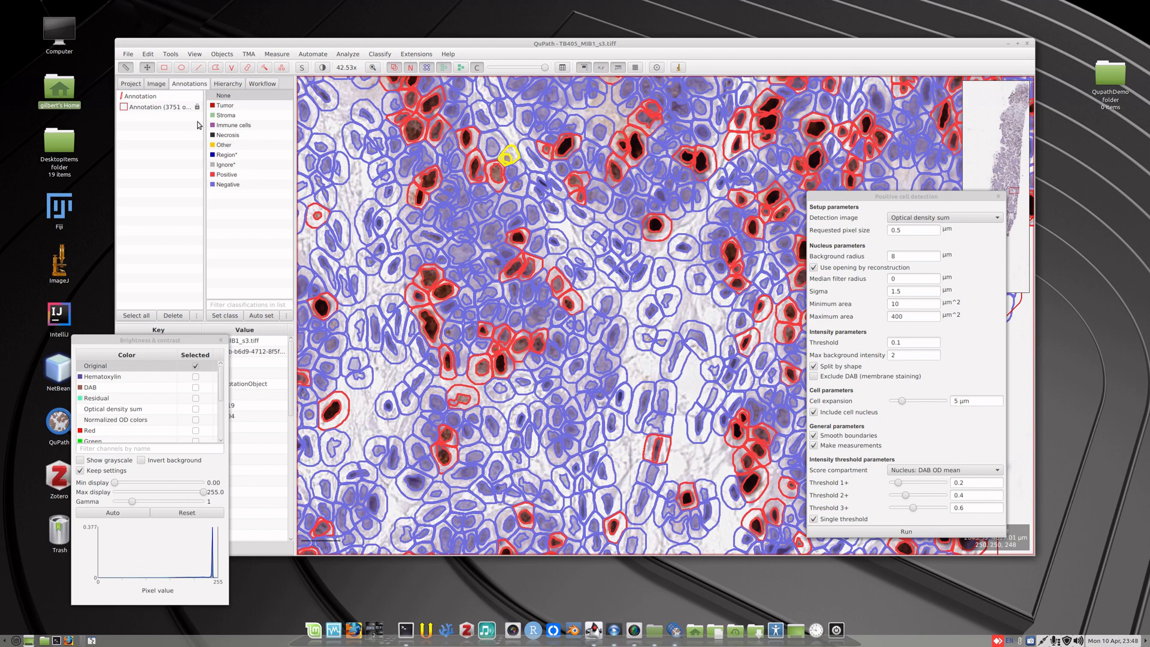
{"action": "left_click", "coordinate": [231, 83]}
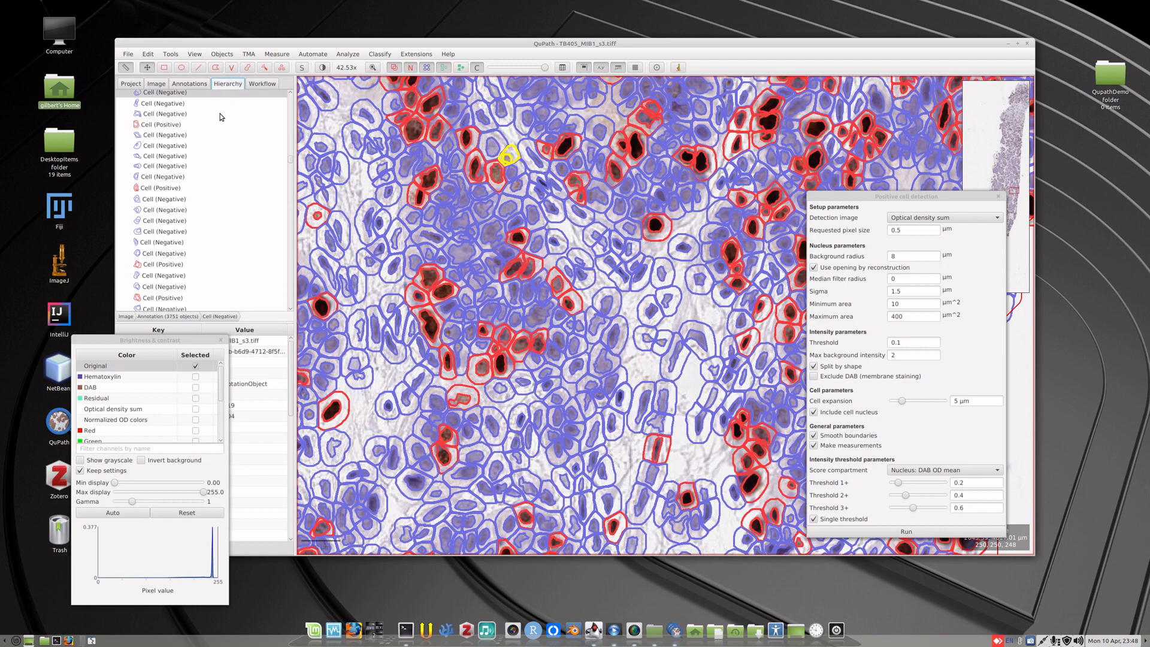
{"action": "left_click", "coordinate": [474, 165]}
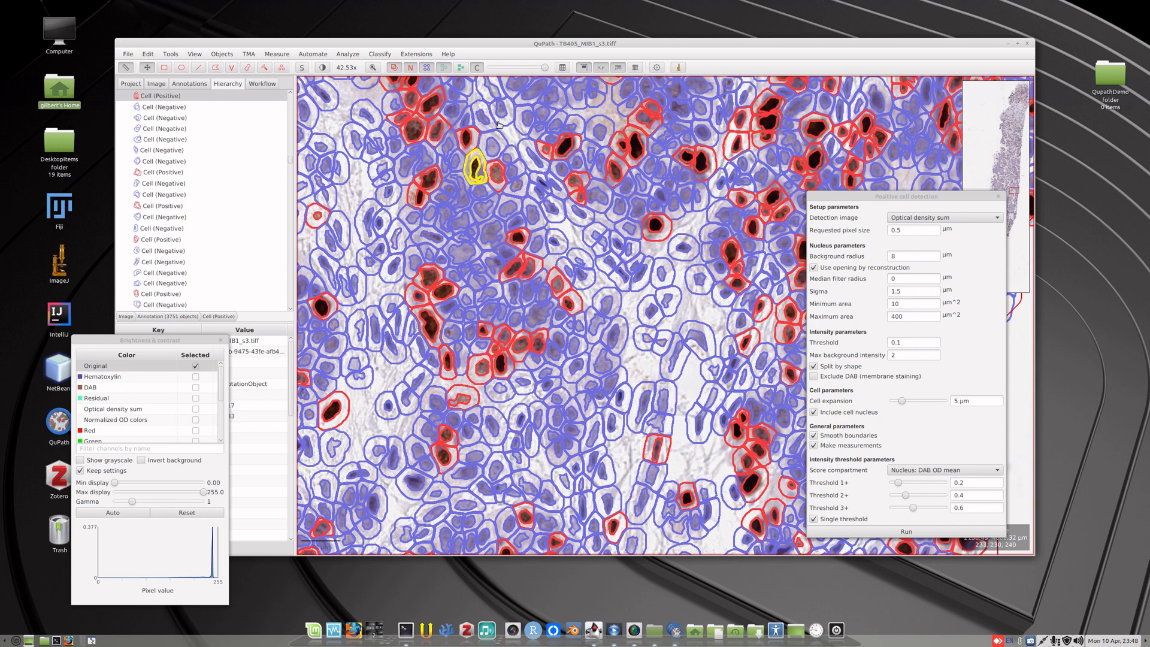
{"action": "left_click", "coordinate": [508, 157]}
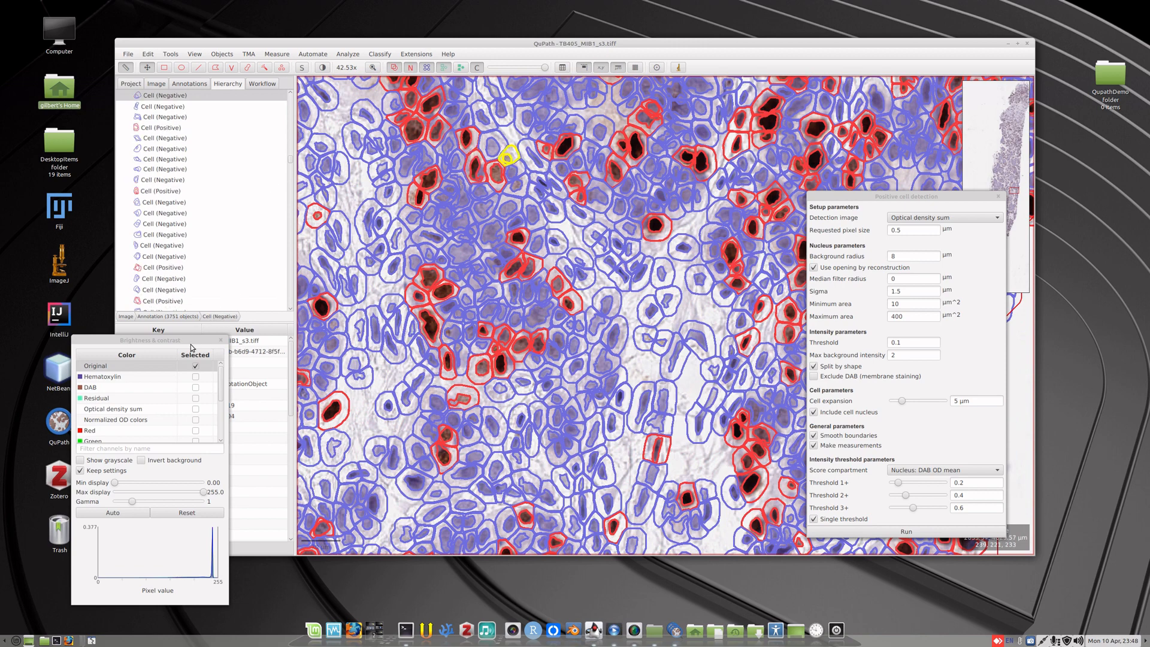
Move the windows so the measurement table is uncovered and examine the selected cell's nucleus DAB OD mean.
{"action": "left_click_drag", "start_coordinate": [188, 343], "coordinate": [117, 364]}
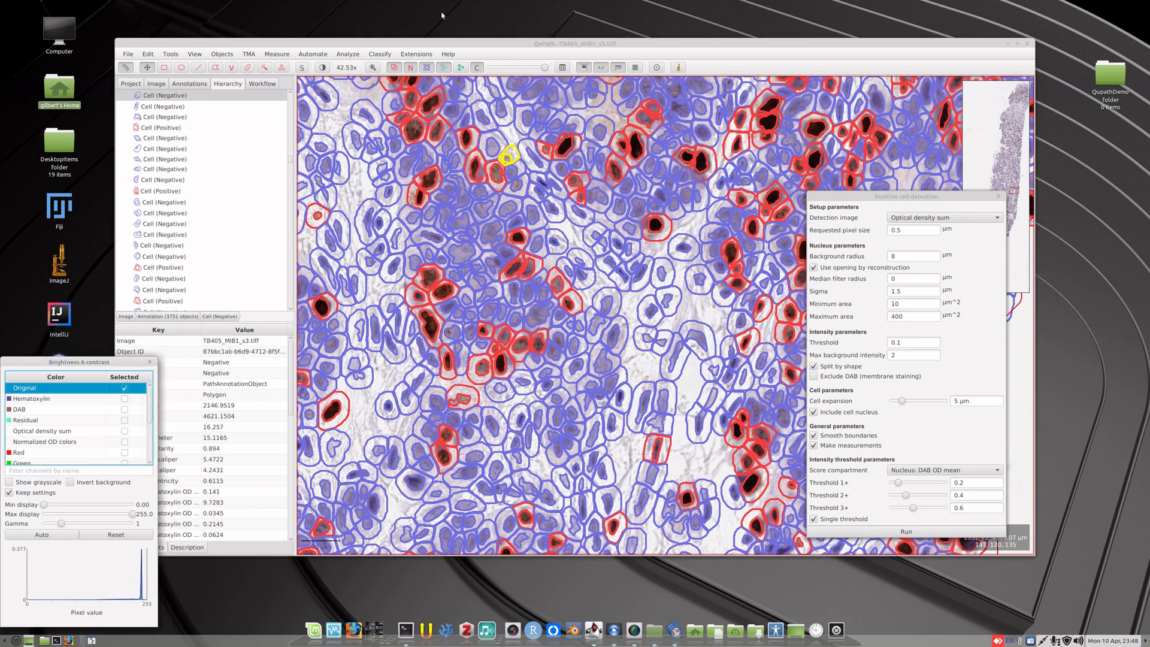
{"action": "left_click_drag", "start_coordinate": [443, 46], "coordinate": [491, 27]}
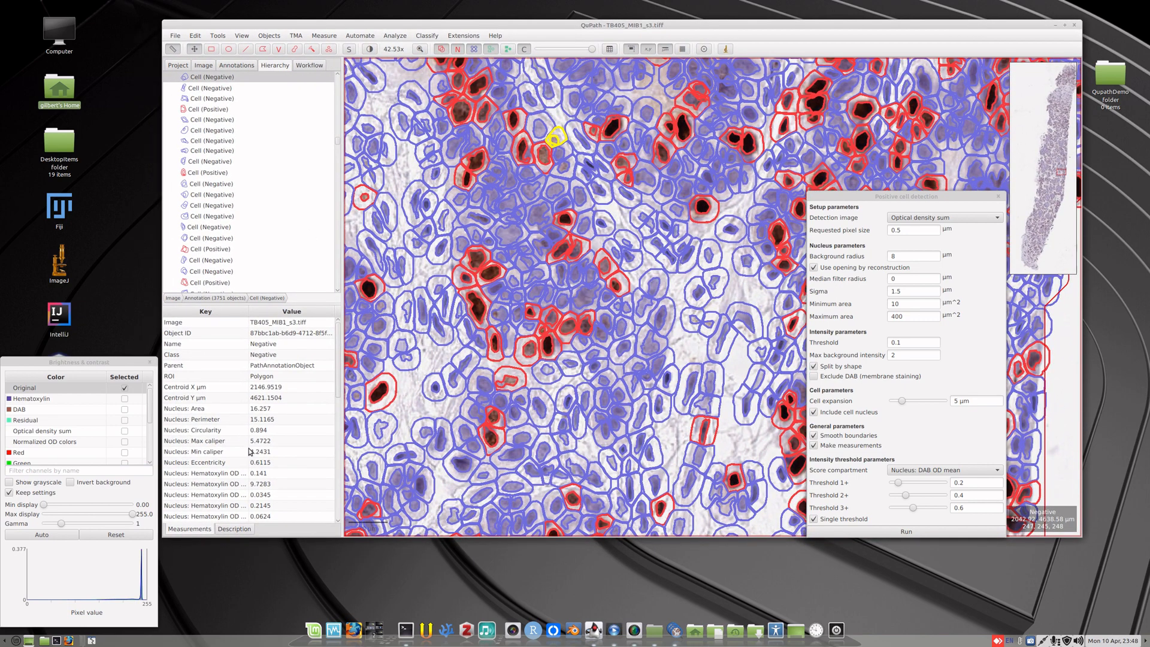
{"action": "scroll", "coordinate": [248, 455], "scroll_direction": "down", "scroll_amount": 2}
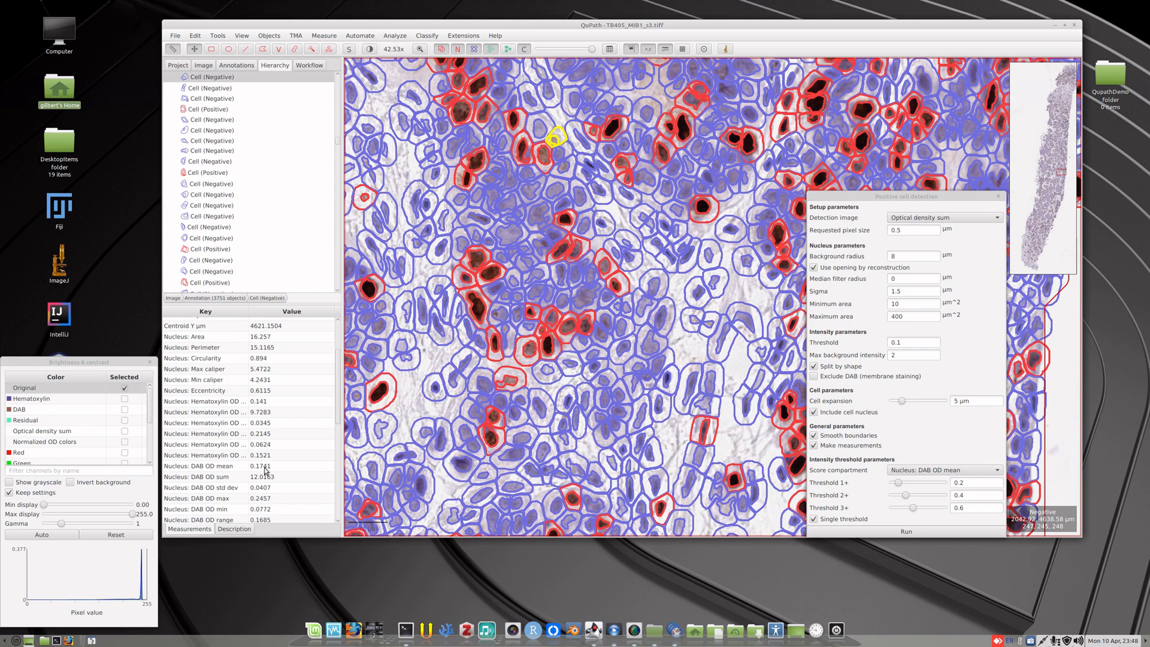
Set Threshold 1+ to 0.1 and run positive cell detection on all annotations.
{"action": "left_click", "coordinate": [970, 483]}
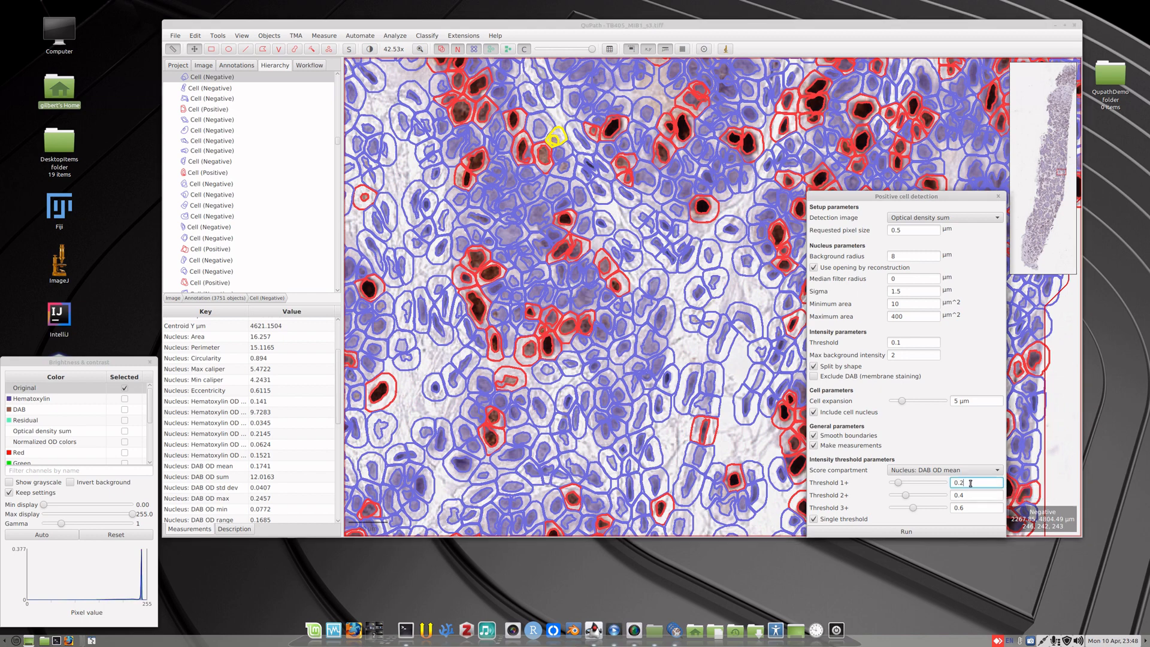
{"action": "key", "text": "BackSpace"}
{"action": "left_click", "coordinate": [934, 533]}
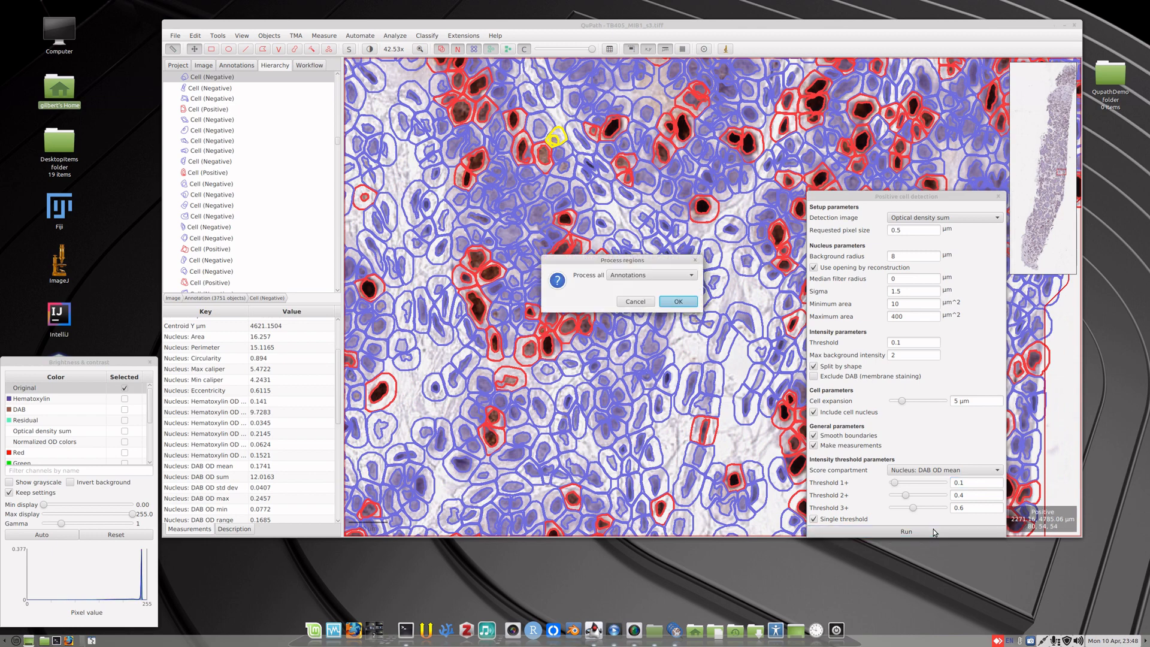
{"action": "left_click", "coordinate": [675, 306]}
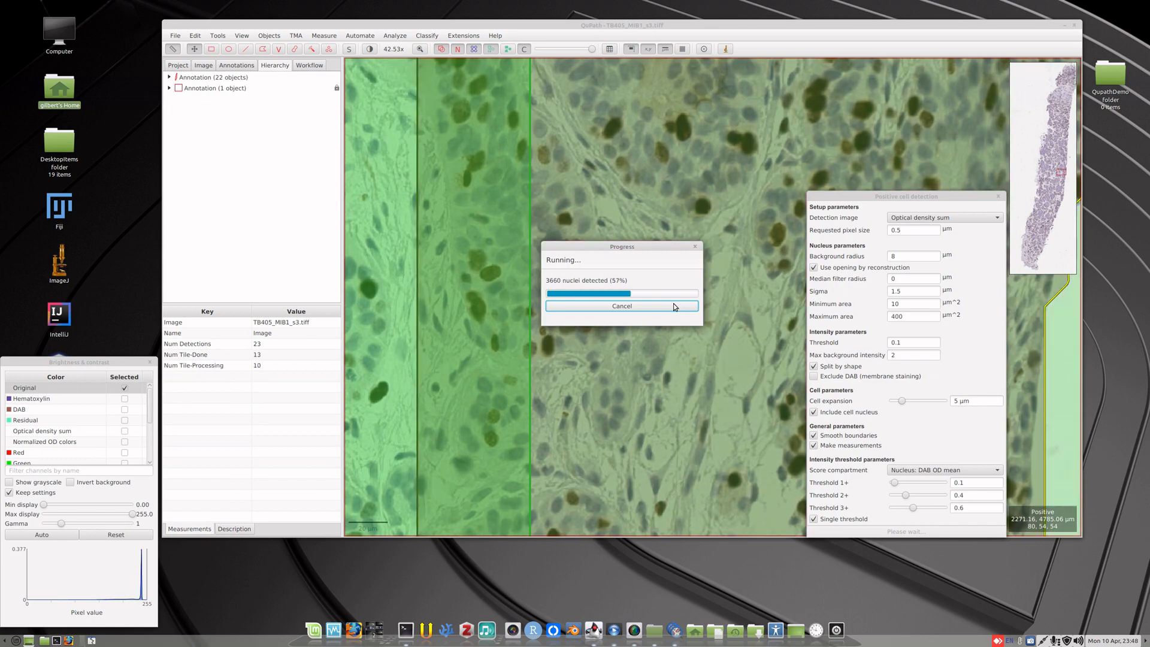
{"action": "left_click", "coordinate": [675, 306]}
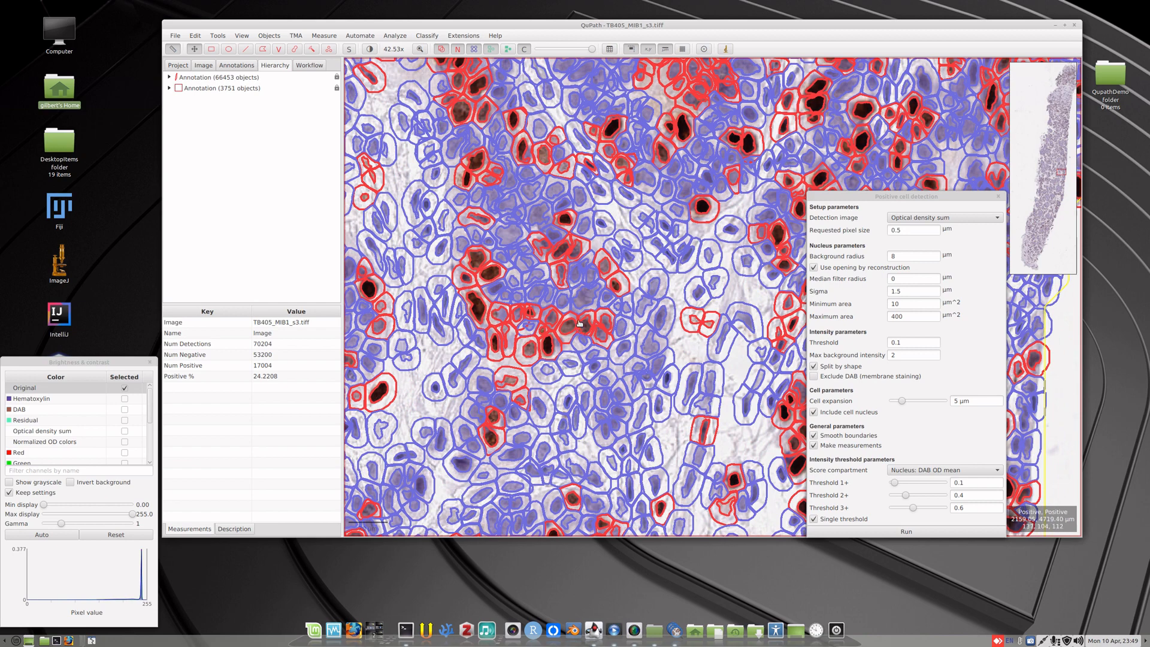
Examine the positive and negative cells across the whole tissue core and up close.
{"action": "scroll", "coordinate": [586, 298], "scroll_direction": "down", "scroll_amount": 5}
{"action": "scroll", "coordinate": [586, 298], "scroll_direction": "down", "scroll_amount": 3}
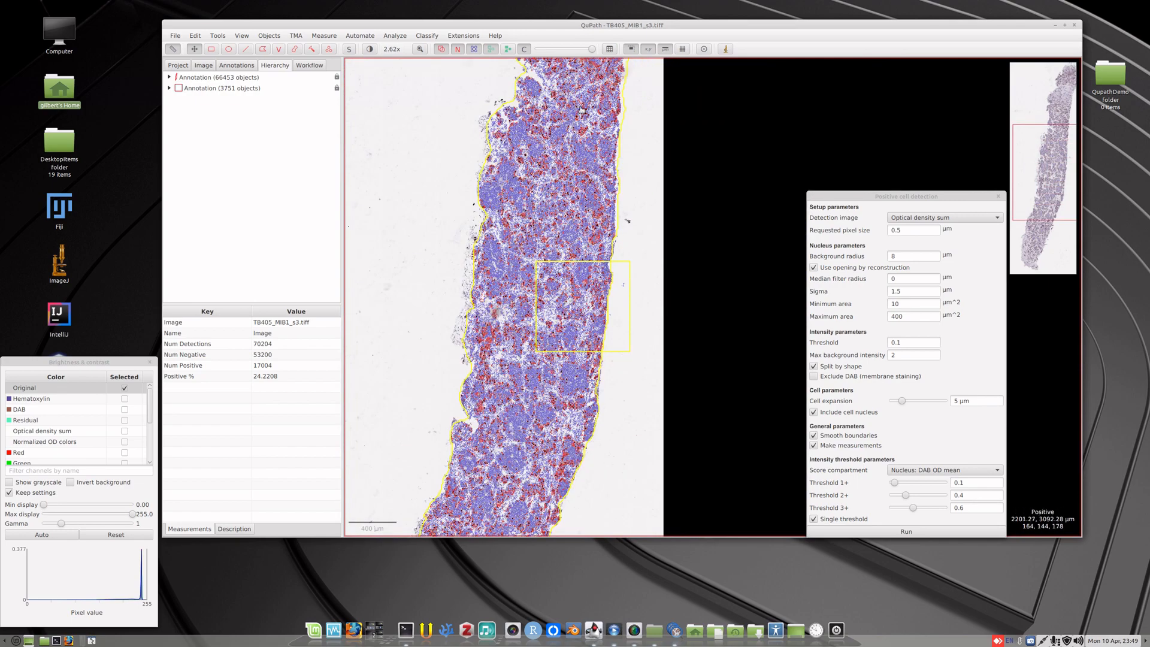
{"action": "scroll", "coordinate": [576, 109], "scroll_direction": "down", "scroll_amount": 1}
{"action": "scroll", "coordinate": [544, 342], "scroll_direction": "up", "scroll_amount": 10}
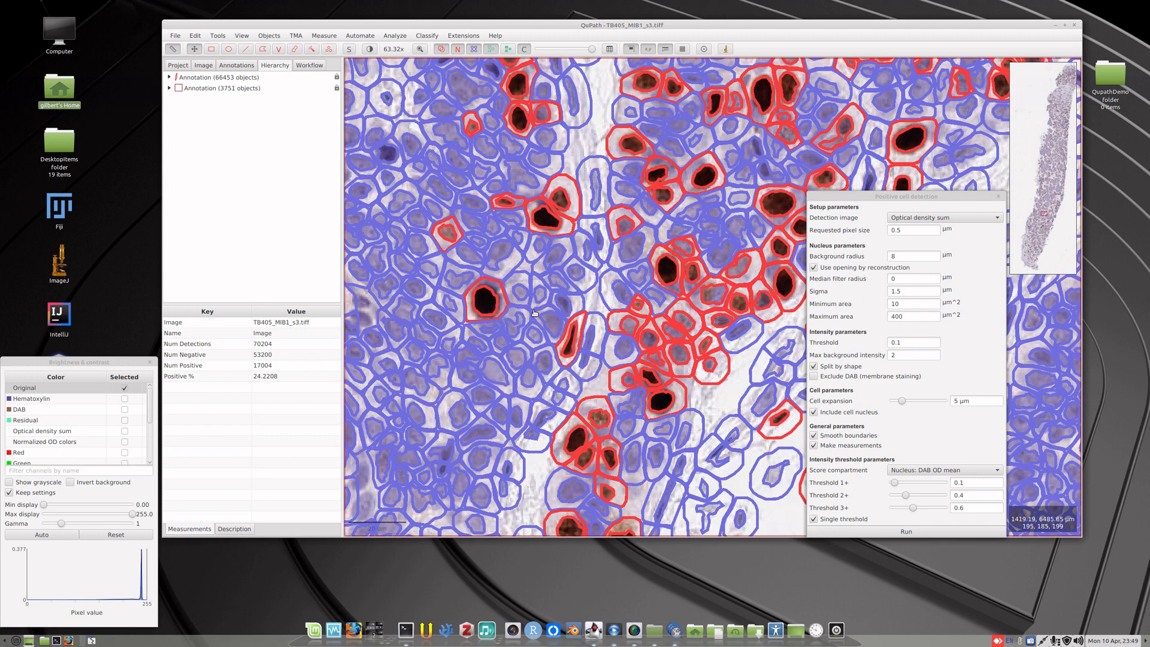
List the annotations and compare the positive cell measurements of the whole-tissue outline with those of the rectangle annotation.
{"action": "scroll", "coordinate": [534, 312], "scroll_direction": "down", "scroll_amount": 6}
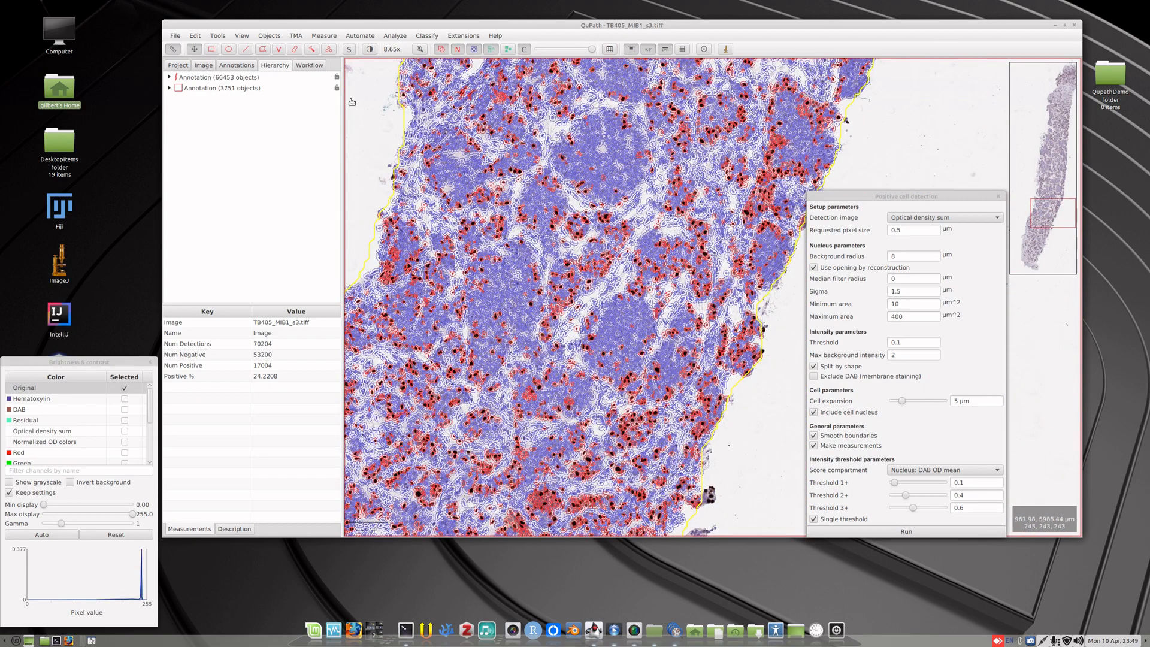
{"action": "left_click", "coordinate": [240, 68]}
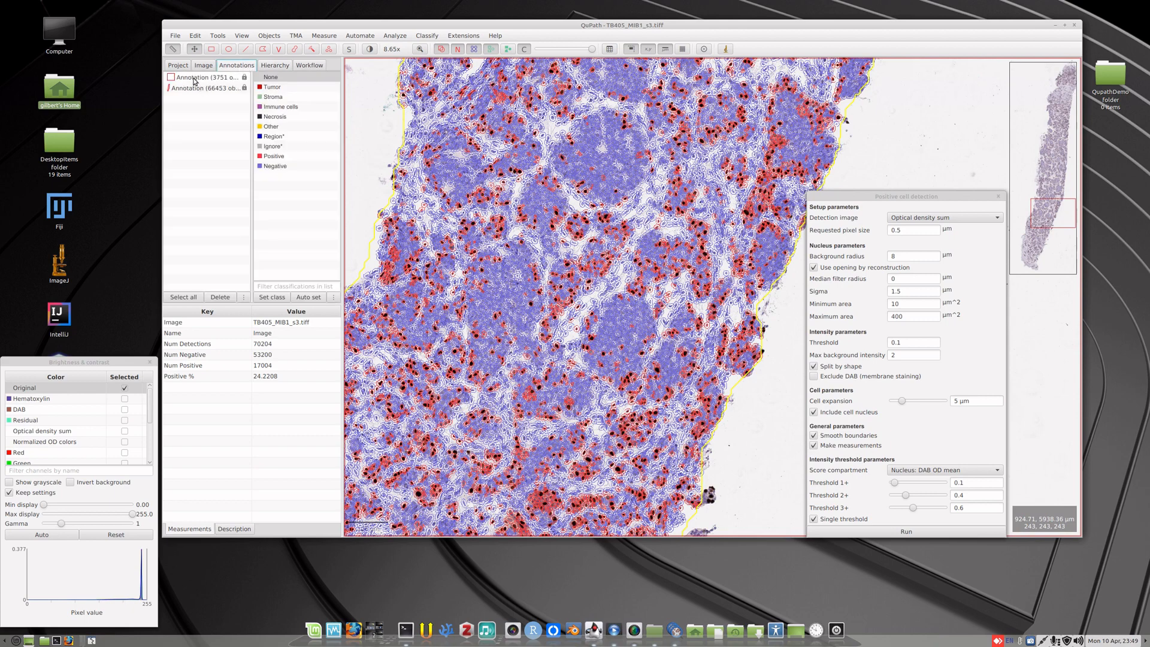
{"action": "scroll", "coordinate": [629, 297], "scroll_direction": "down", "scroll_amount": 2}
{"action": "scroll", "coordinate": [688, 359], "scroll_direction": "down", "scroll_amount": 2}
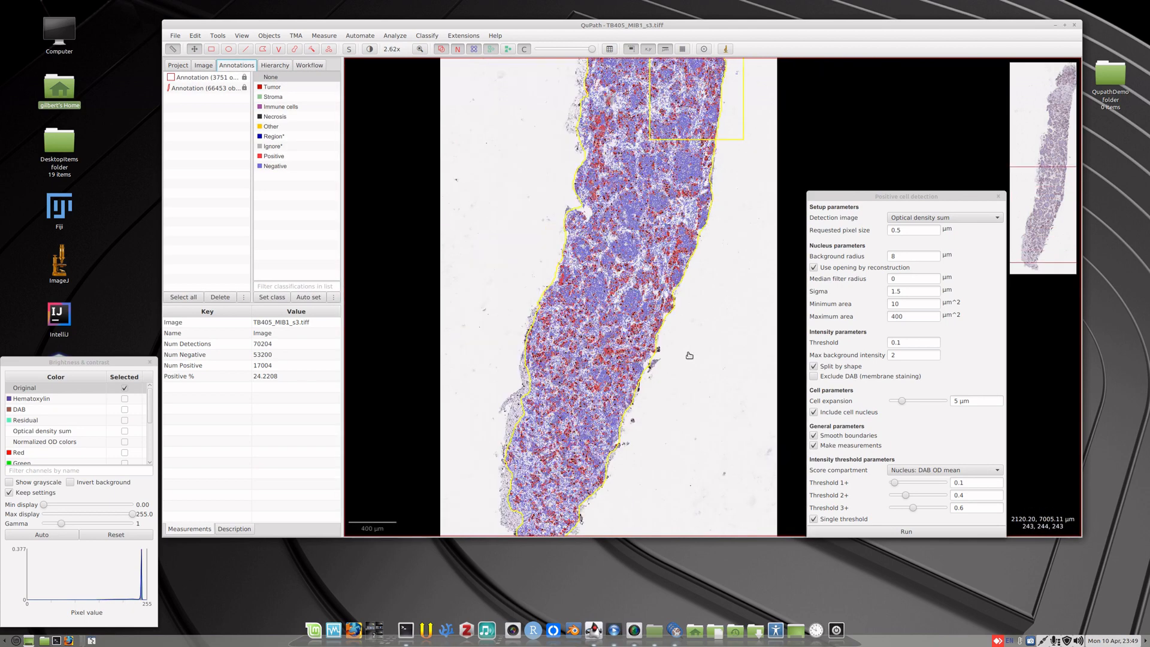
{"action": "left_click", "coordinate": [196, 89]}
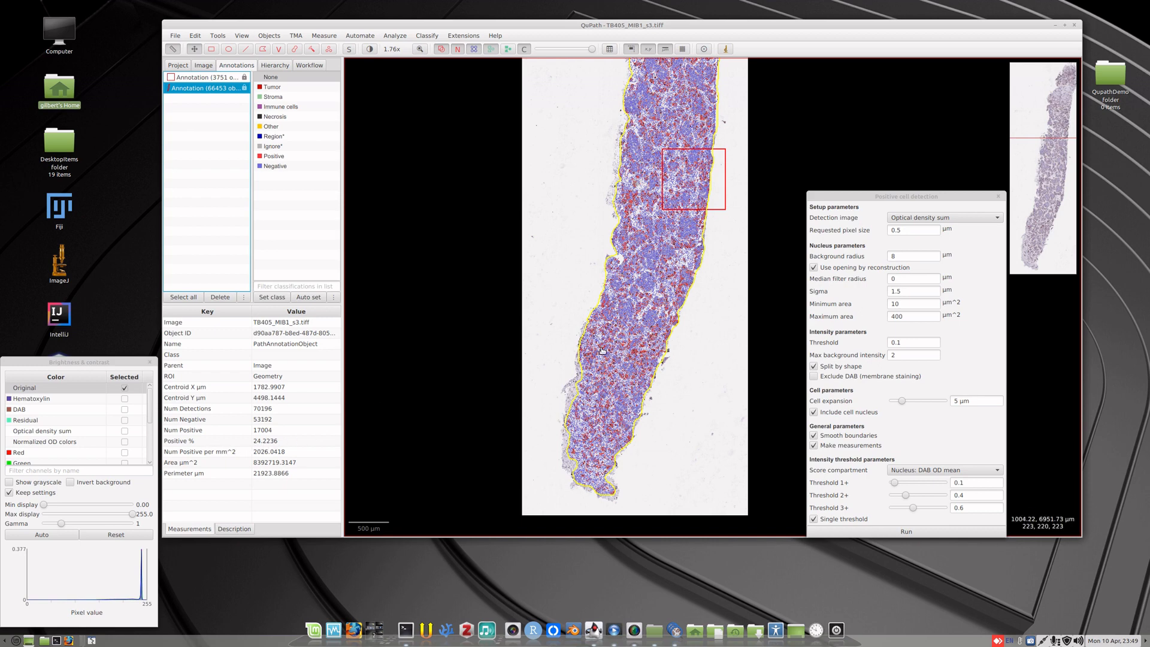
{"action": "left_click", "coordinate": [190, 78]}
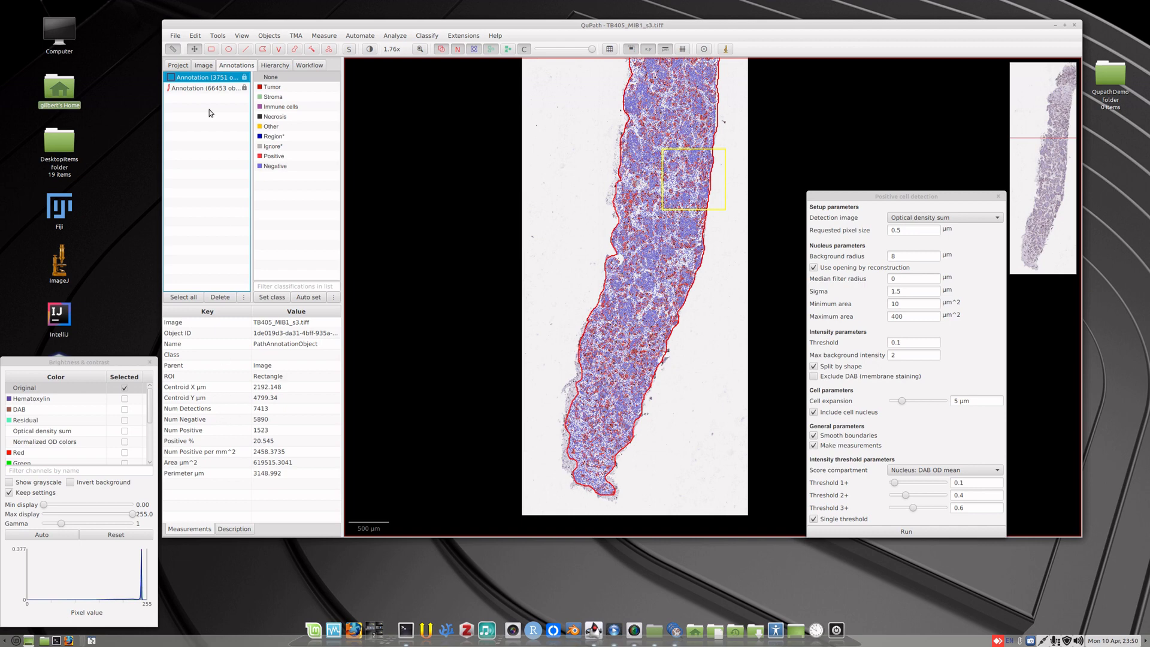
{"action": "left_click", "coordinate": [199, 90]}
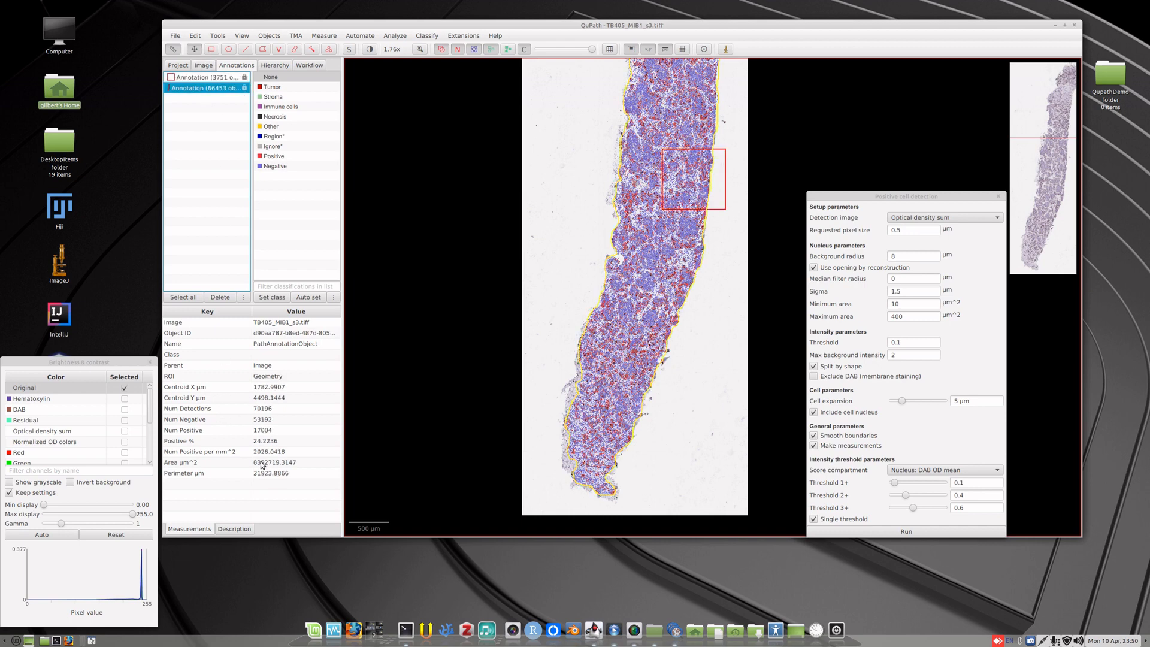
{"action": "scroll", "coordinate": [656, 309], "scroll_direction": "up", "scroll_amount": 2}
{"action": "scroll", "coordinate": [657, 310], "scroll_direction": "up", "scroll_amount": 2}
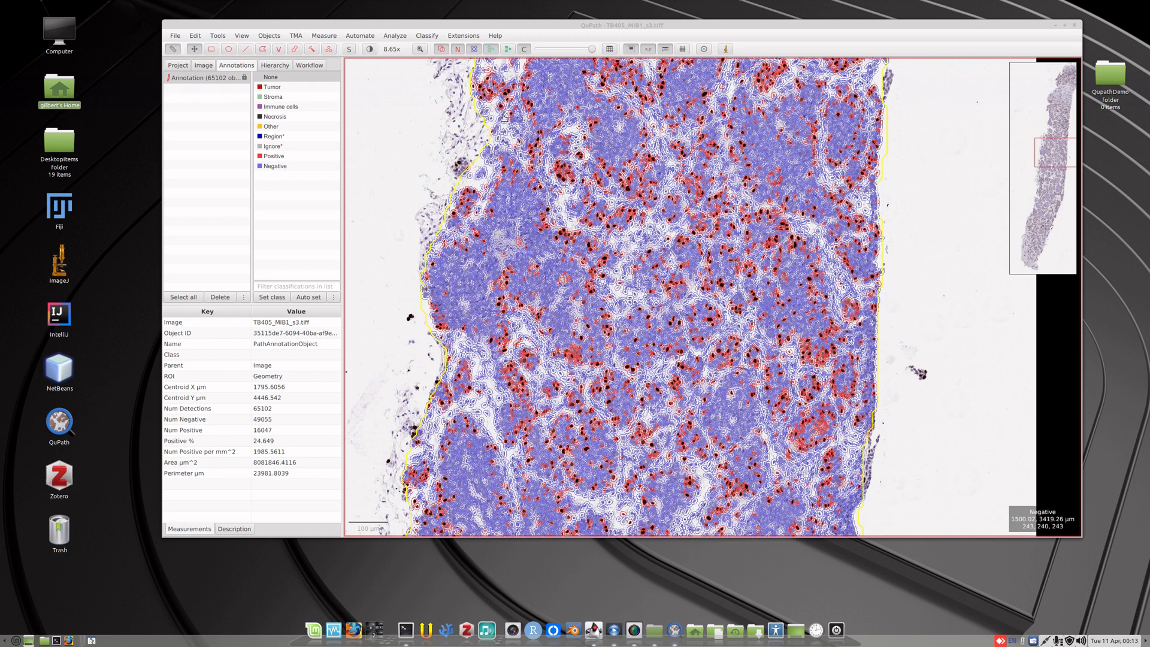
Add smoothed features to the detected cells with a radius (FWHM) of 50 µm, without smoothing within classes.
{"action": "left_click", "coordinate": [403, 37]}
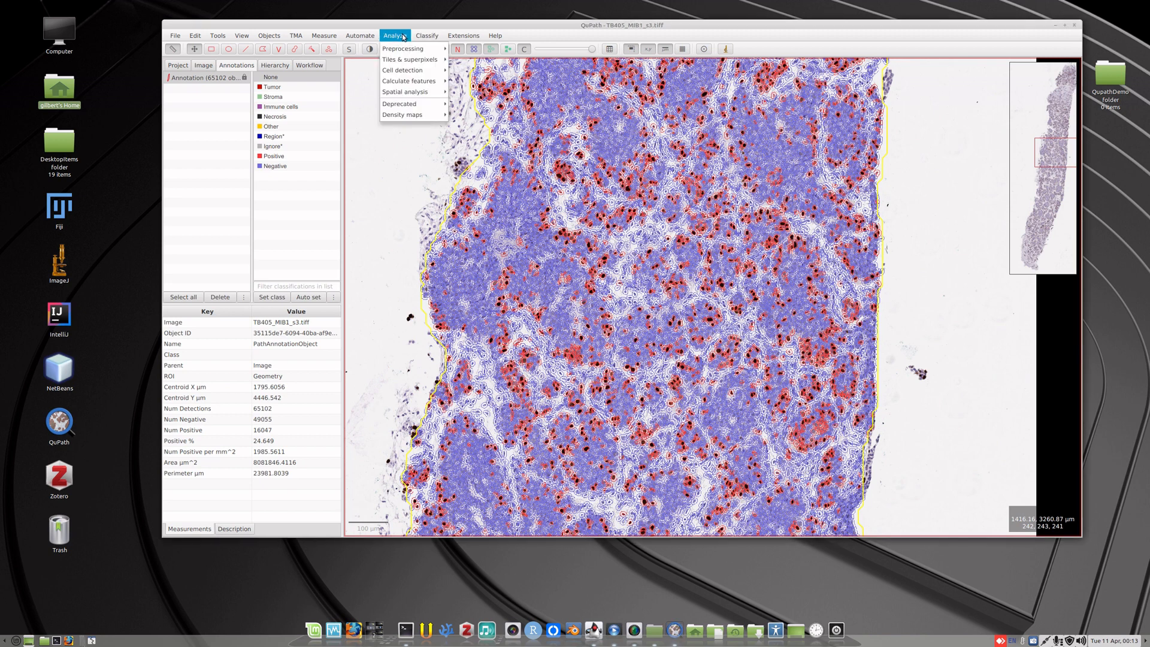
{"action": "mouse_move", "coordinate": [406, 52]}
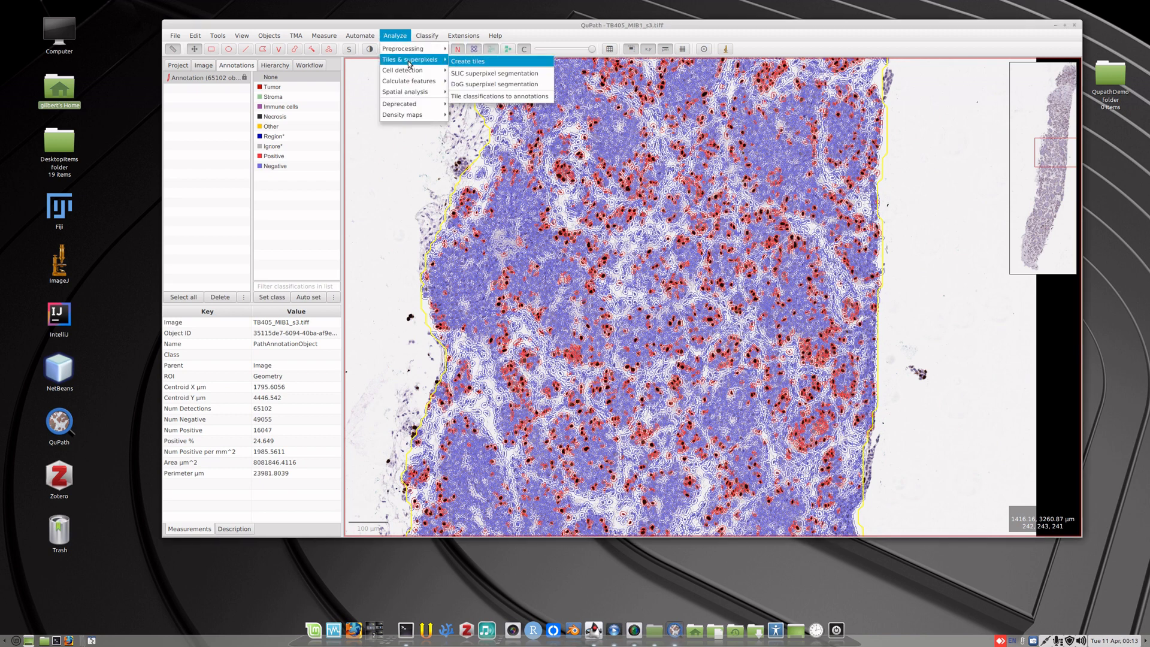
{"action": "mouse_move", "coordinate": [412, 84]}
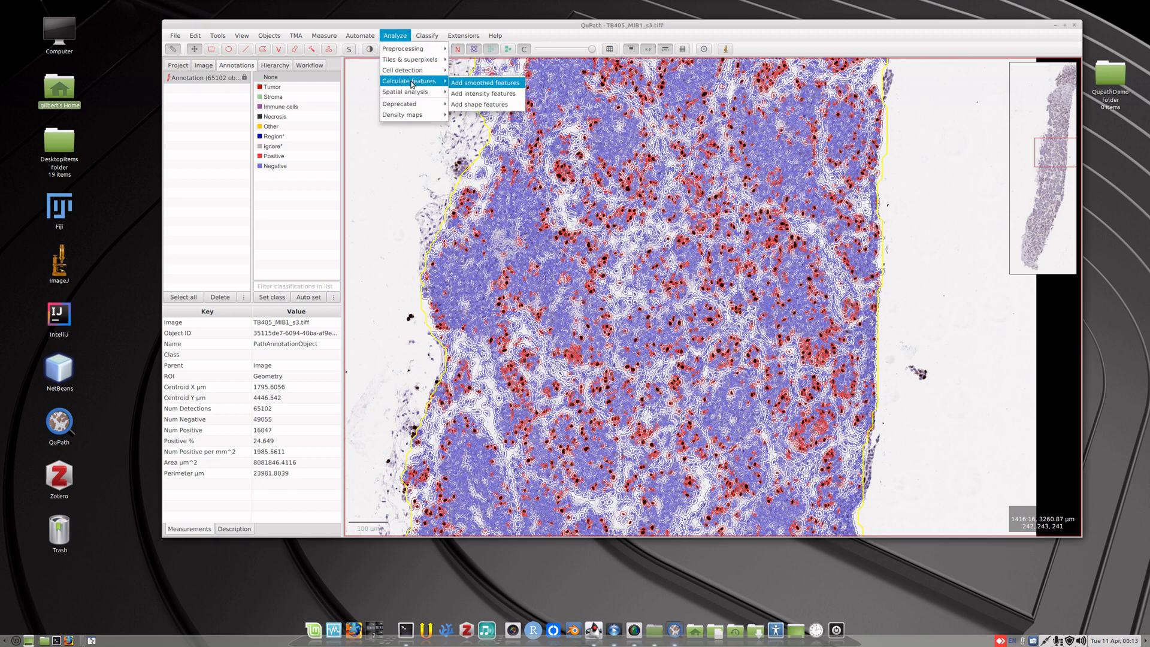
{"action": "left_click", "coordinate": [487, 85]}
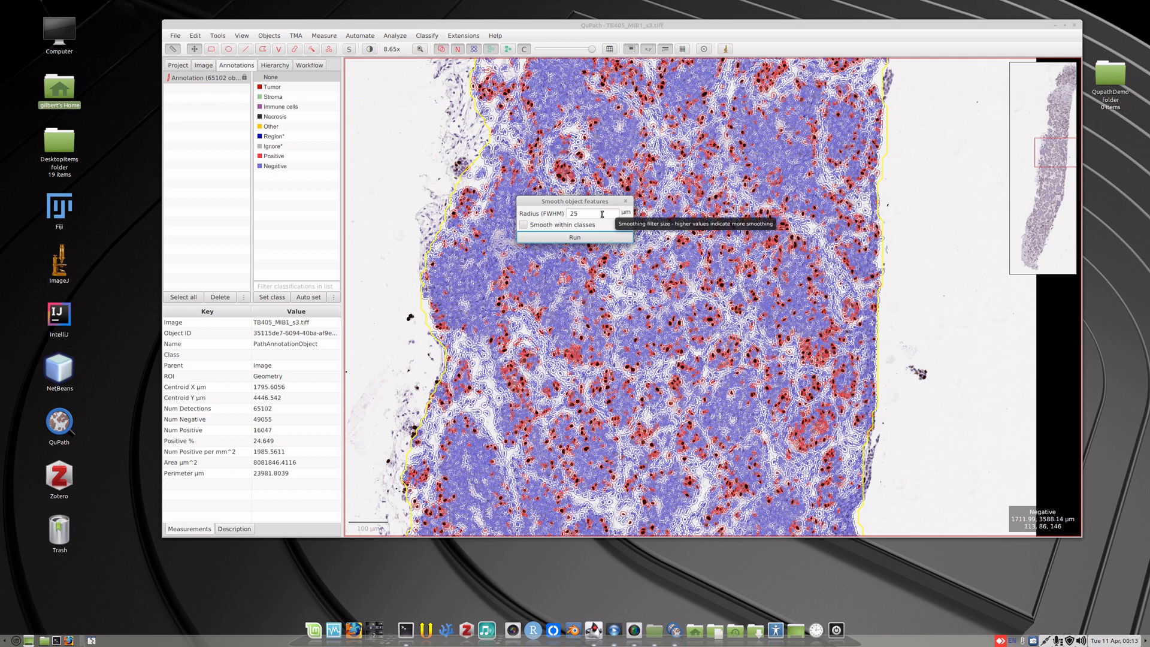
{"action": "left_click", "coordinate": [585, 237]}
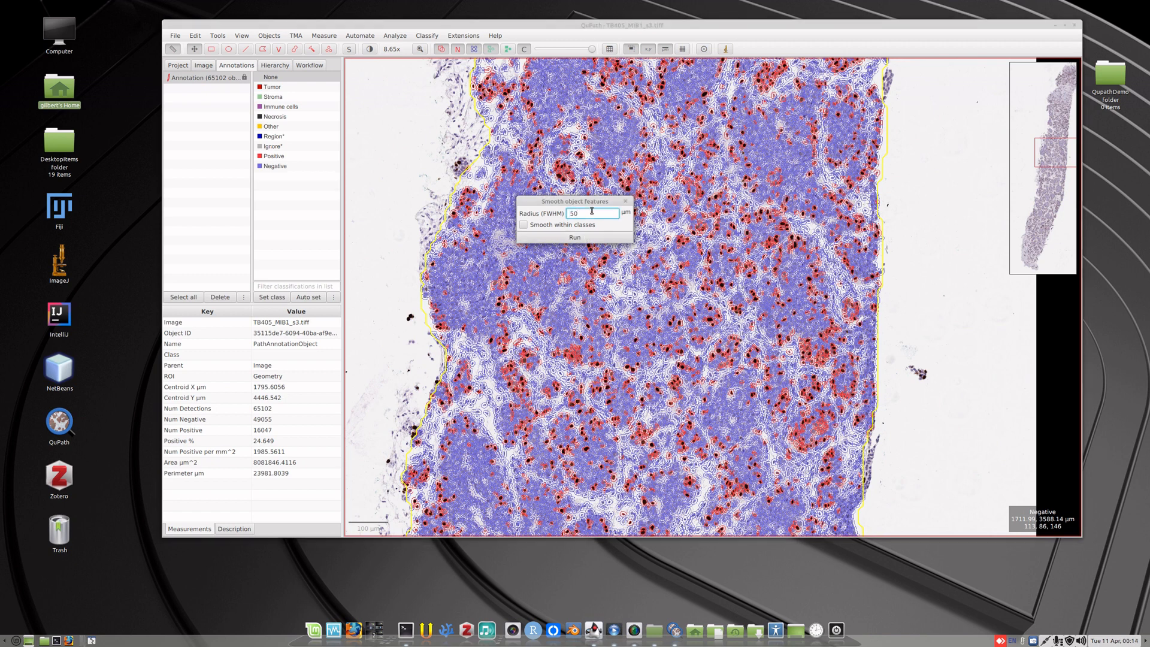
{"action": "left_click", "coordinate": [593, 238]}
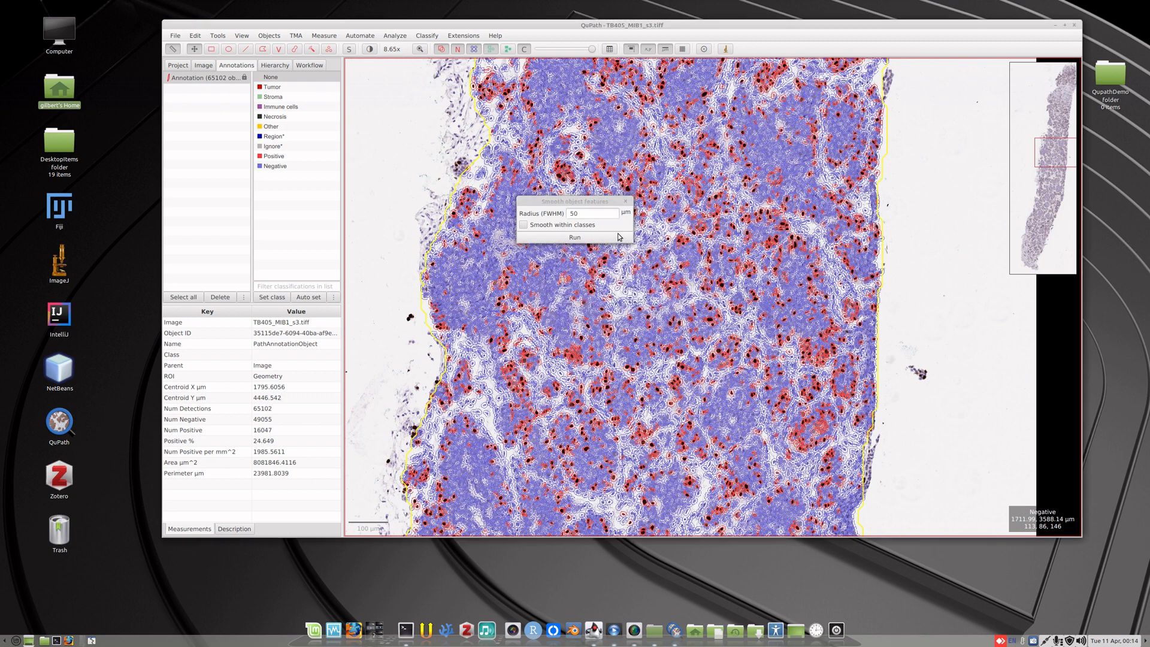
{"action": "left_click", "coordinate": [624, 203]}
Hide the detections, outline a small tumour cluster of about 4,630 µm² beside the large pale nest, and classify it as Tumor.
{"action": "scroll", "coordinate": [627, 244], "scroll_direction": "up", "scroll_amount": 3}
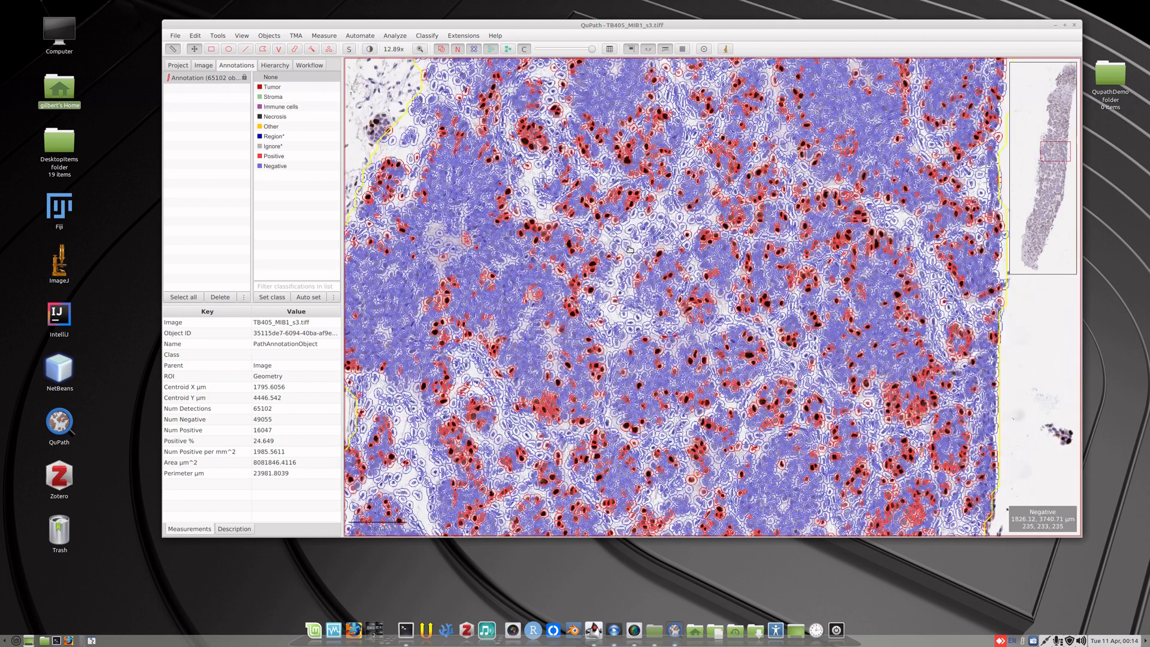
{"action": "left_click", "coordinate": [490, 49]}
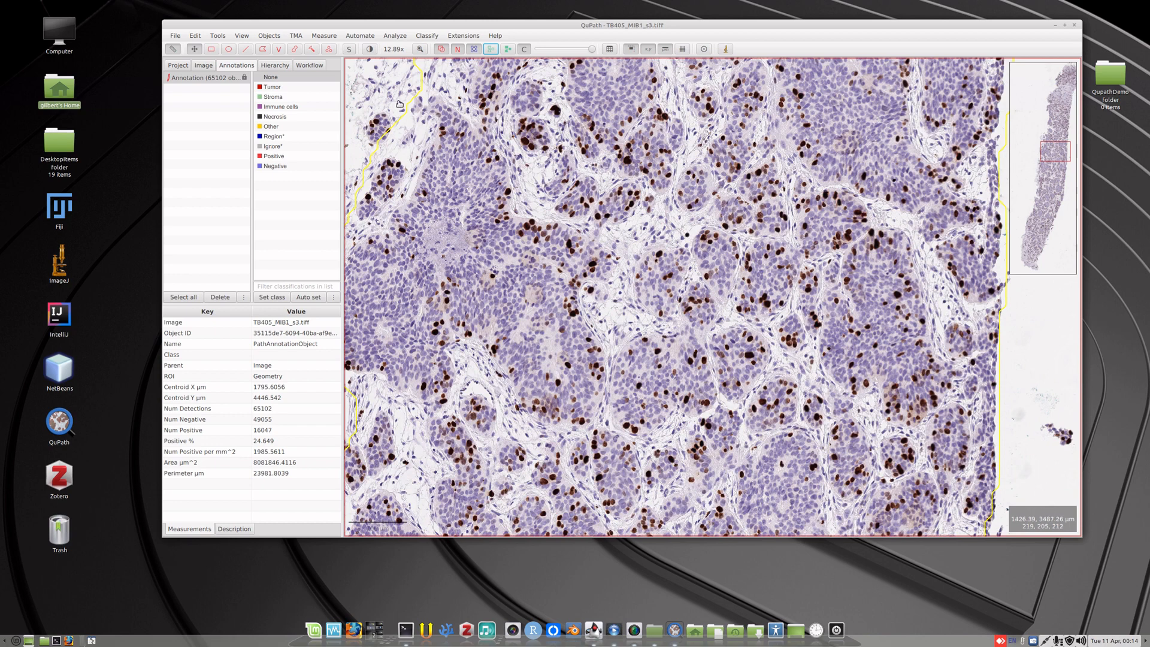
{"action": "left_click", "coordinate": [265, 51]}
{"action": "mouse_move", "coordinate": [531, 245]}
{"action": "left_mouse_down"}
{"action": "mouse_move", "coordinate": [558, 255]}
{"action": "mouse_move", "coordinate": [572, 245]}
{"action": "mouse_move", "coordinate": [536, 222]}
{"action": "mouse_move", "coordinate": [503, 233]}
{"action": "left_mouse_up"}
{"action": "right_click", "coordinate": [552, 237]}
{"action": "mouse_move", "coordinate": [573, 253]}
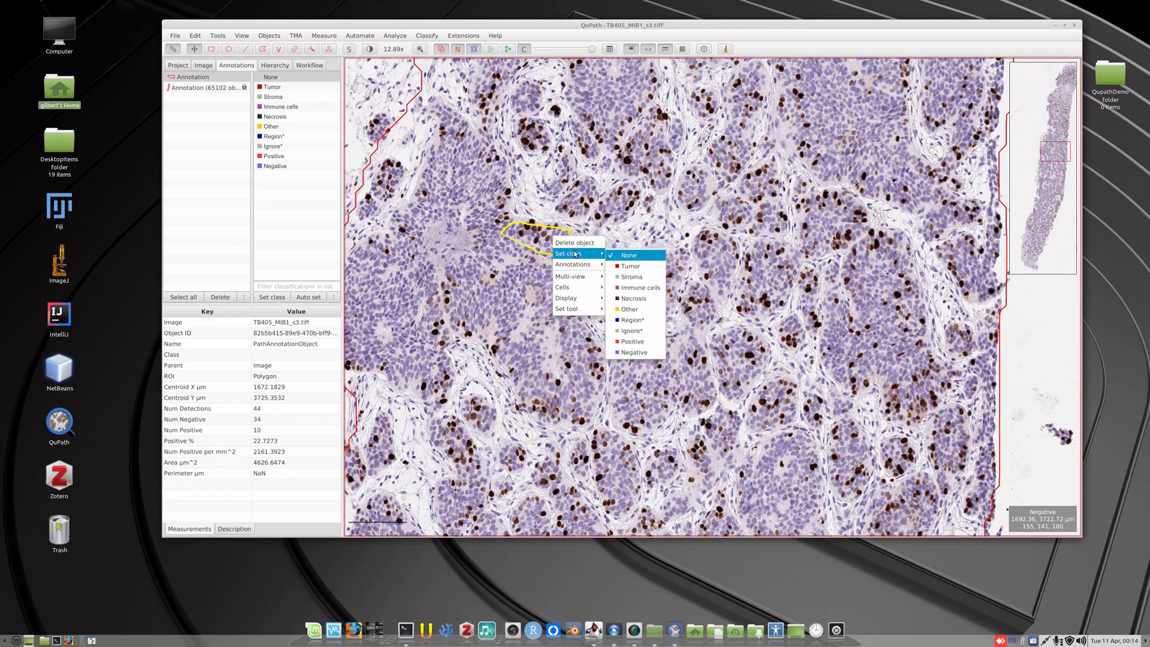
{"action": "left_click", "coordinate": [638, 266]}
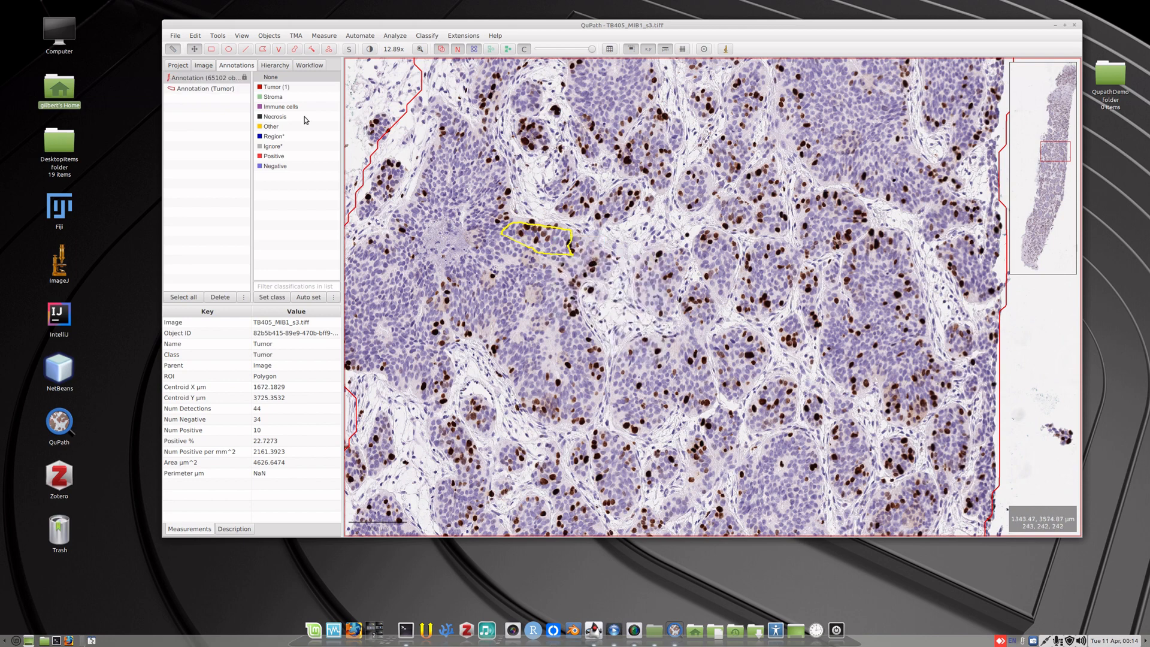
Outline a round, mostly blue tumour nest of about 25,400 µm² near the tissue's right edge and classify it as Tumor.
{"action": "left_click", "coordinate": [263, 50]}
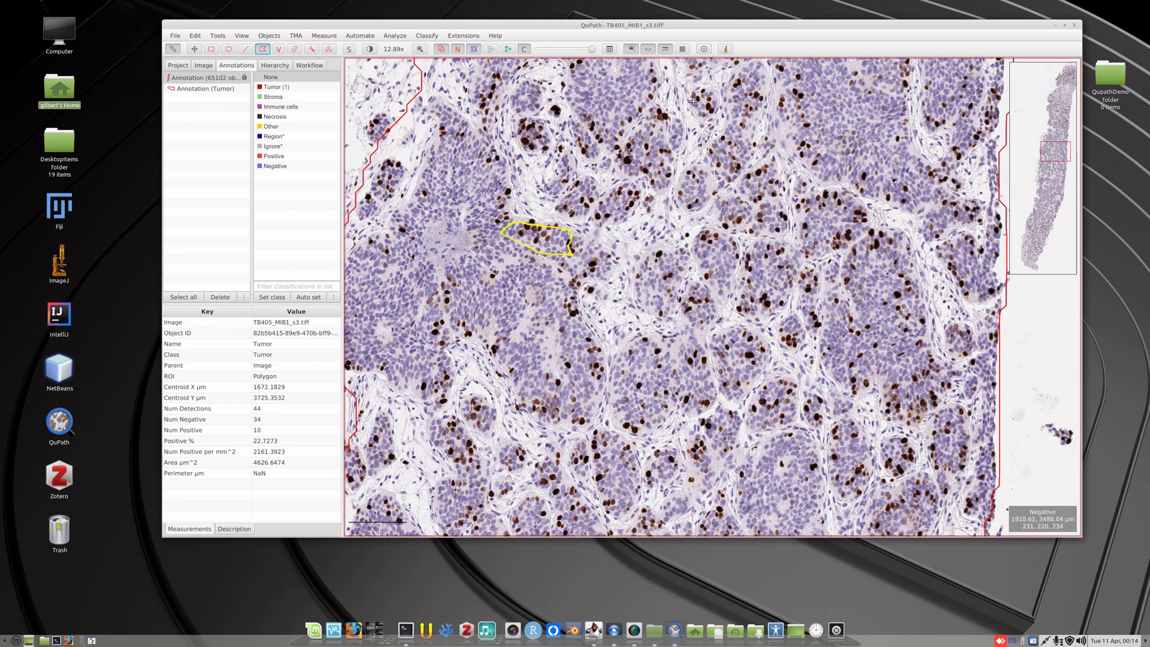
{"action": "mouse_move", "coordinate": [788, 89]}
{"action": "left_mouse_down"}
{"action": "mouse_move", "coordinate": [818, 157]}
{"action": "mouse_move", "coordinate": [844, 167]}
{"action": "mouse_move", "coordinate": [889, 138]}
{"action": "mouse_move", "coordinate": [886, 90]}
{"action": "mouse_move", "coordinate": [826, 67]}
{"action": "left_mouse_up"}
{"action": "right_click", "coordinate": [842, 91]}
{"action": "mouse_move", "coordinate": [865, 108]}
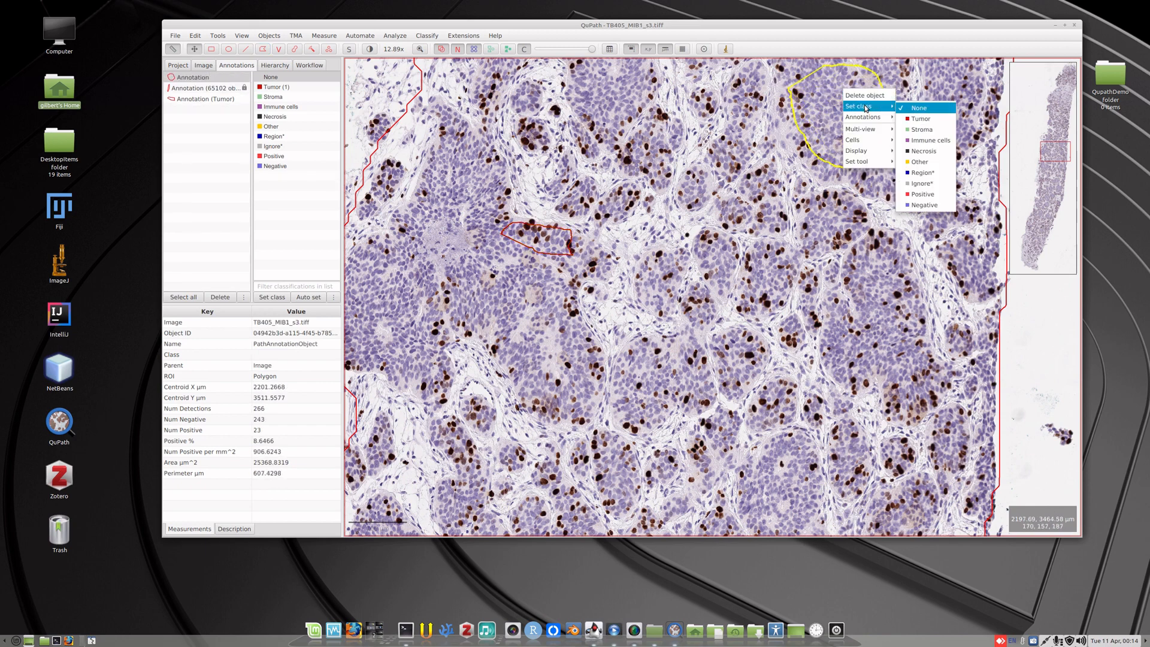
{"action": "left_click", "coordinate": [917, 118]}
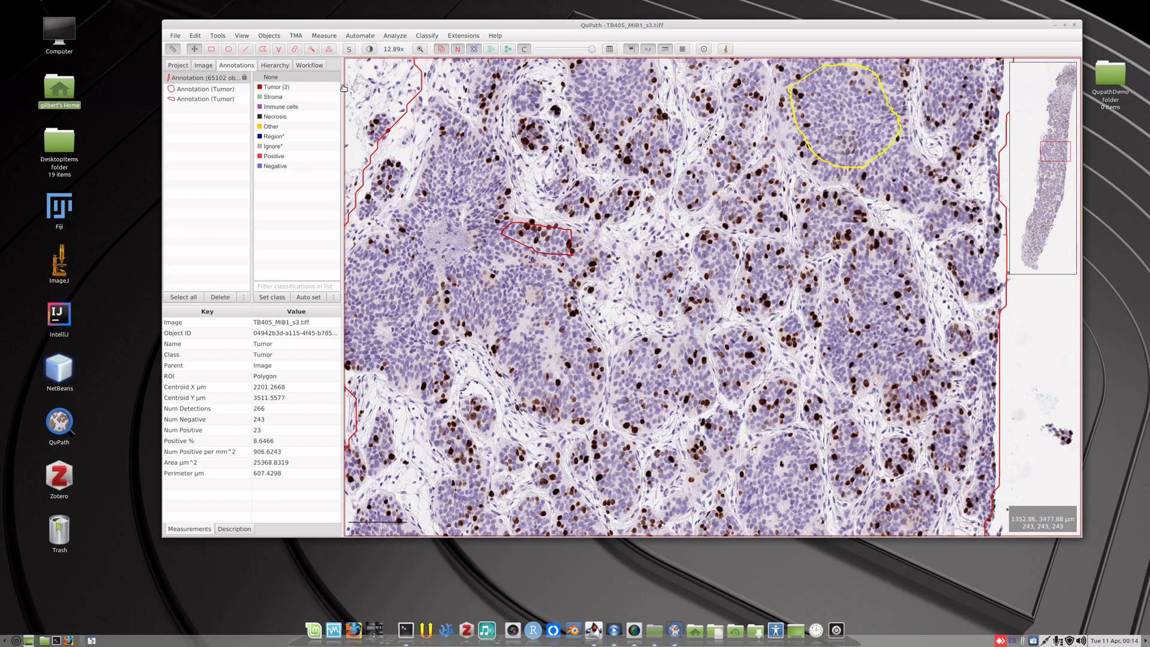
Outline a pale stroma region of about 4,610 µm² just right of the small tumour annotation and classify it as Stroma.
{"action": "left_click", "coordinate": [262, 49]}
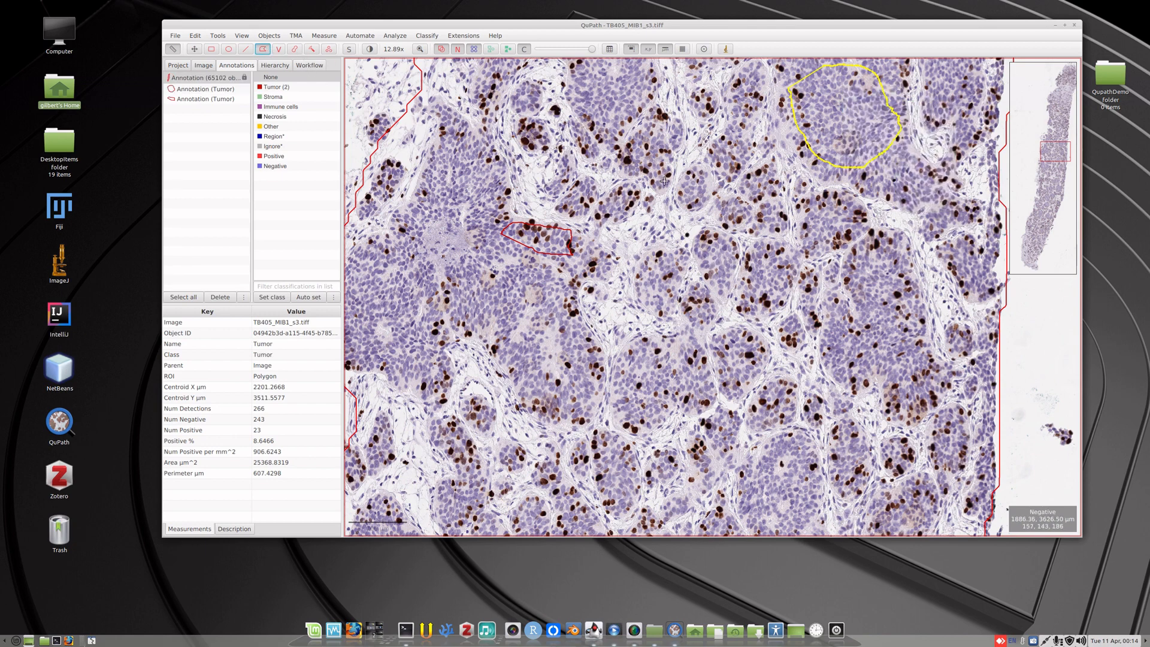
{"action": "left_click", "coordinate": [646, 214]}
{"action": "mouse_move", "coordinate": [632, 217]}
{"action": "left_mouse_down"}
{"action": "mouse_move", "coordinate": [614, 235]}
{"action": "mouse_move", "coordinate": [653, 245]}
{"action": "mouse_move", "coordinate": [672, 226]}
{"action": "mouse_move", "coordinate": [662, 216]}
{"action": "left_mouse_up"}
{"action": "right_click", "coordinate": [661, 223]}
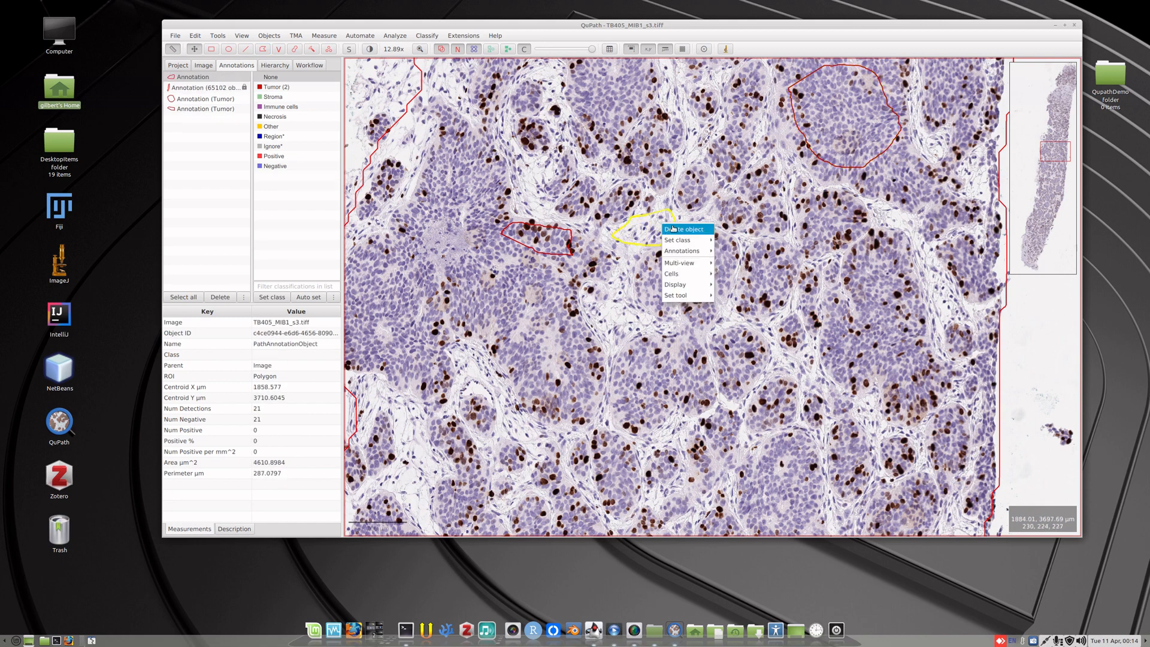
{"action": "mouse_move", "coordinate": [690, 242]}
{"action": "left_click", "coordinate": [748, 264]}
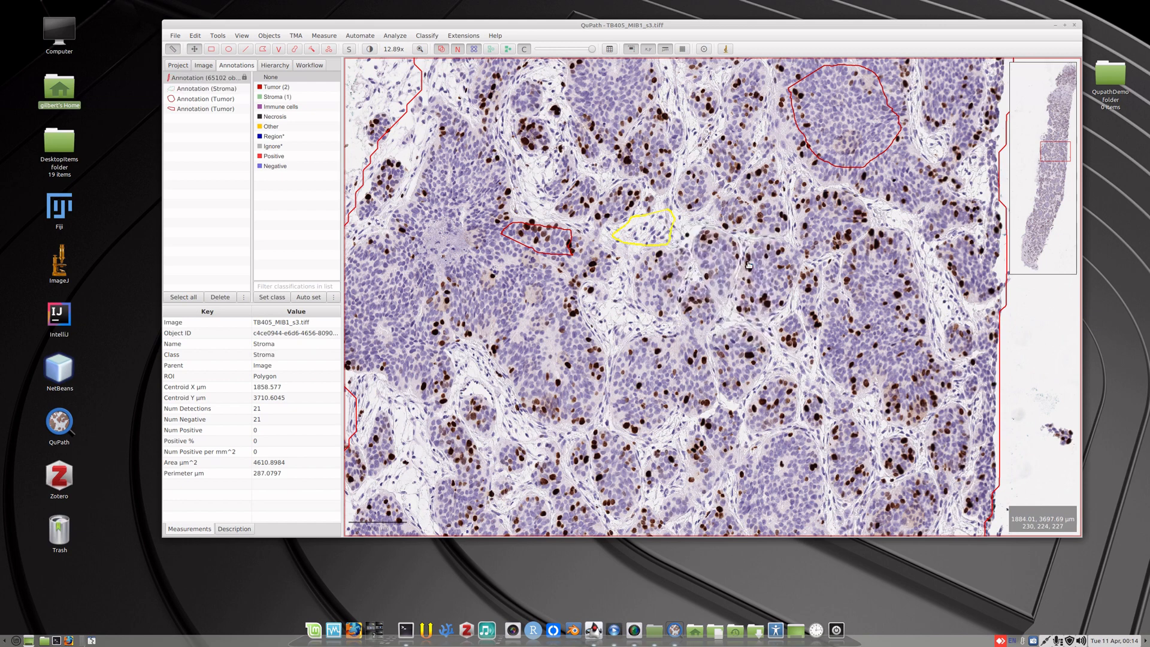
Outline a narrow stroma area of about 2,370 µm² below the first stroma annotation and classify it as Stroma.
{"action": "left_click", "coordinate": [261, 50]}
{"action": "mouse_move", "coordinate": [606, 322]}
{"action": "left_mouse_down"}
{"action": "mouse_move", "coordinate": [632, 298]}
{"action": "mouse_move", "coordinate": [618, 271]}
{"action": "mouse_move", "coordinate": [615, 292]}
{"action": "left_mouse_up"}
{"action": "right_click", "coordinate": [616, 291]}
{"action": "mouse_move", "coordinate": [630, 305]}
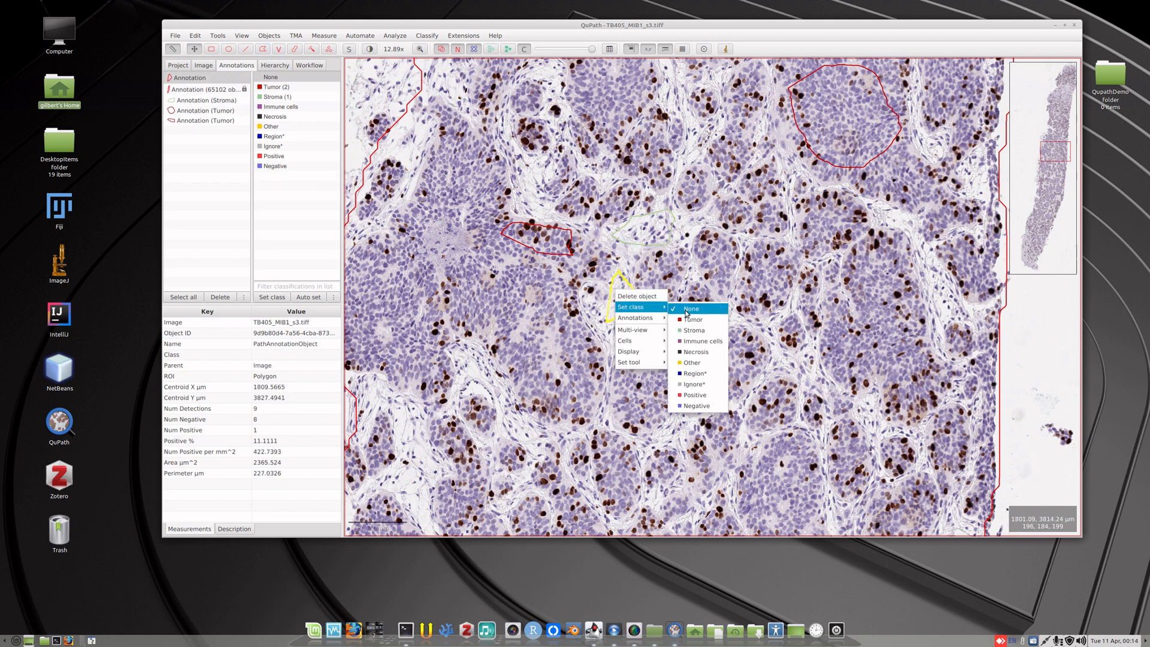
{"action": "left_click", "coordinate": [693, 330]}
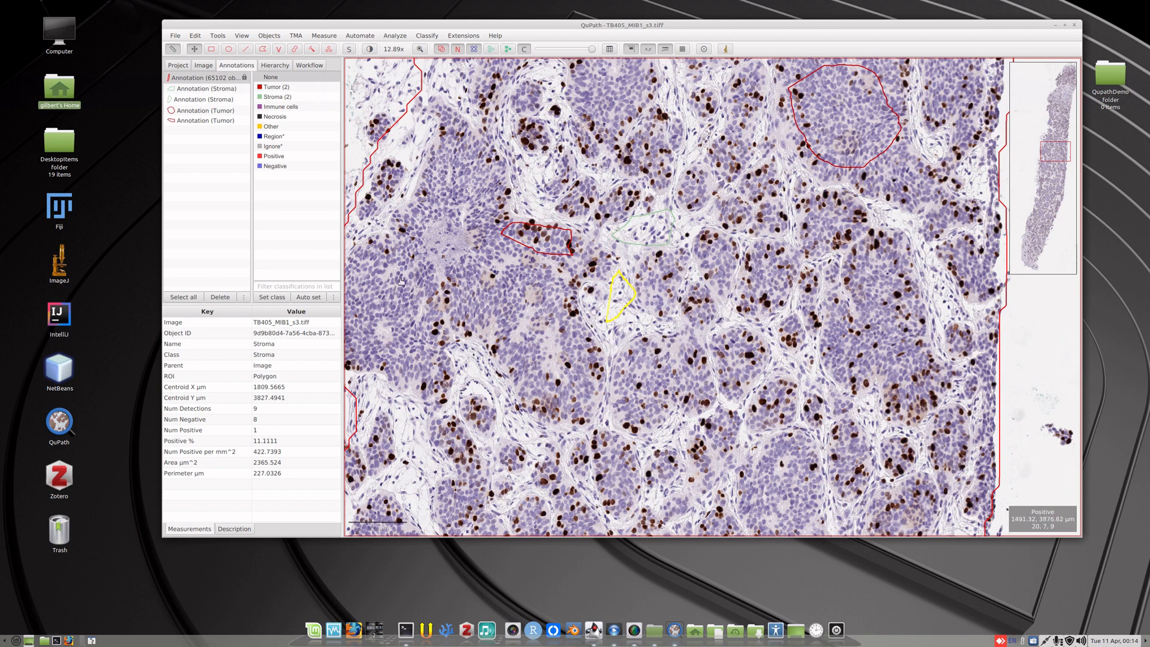
Outline a third stroma patch of about 2,410 µm² at the lower edge of the large tumour nest and classify it as Stroma.
{"action": "left_click", "coordinate": [262, 48]}
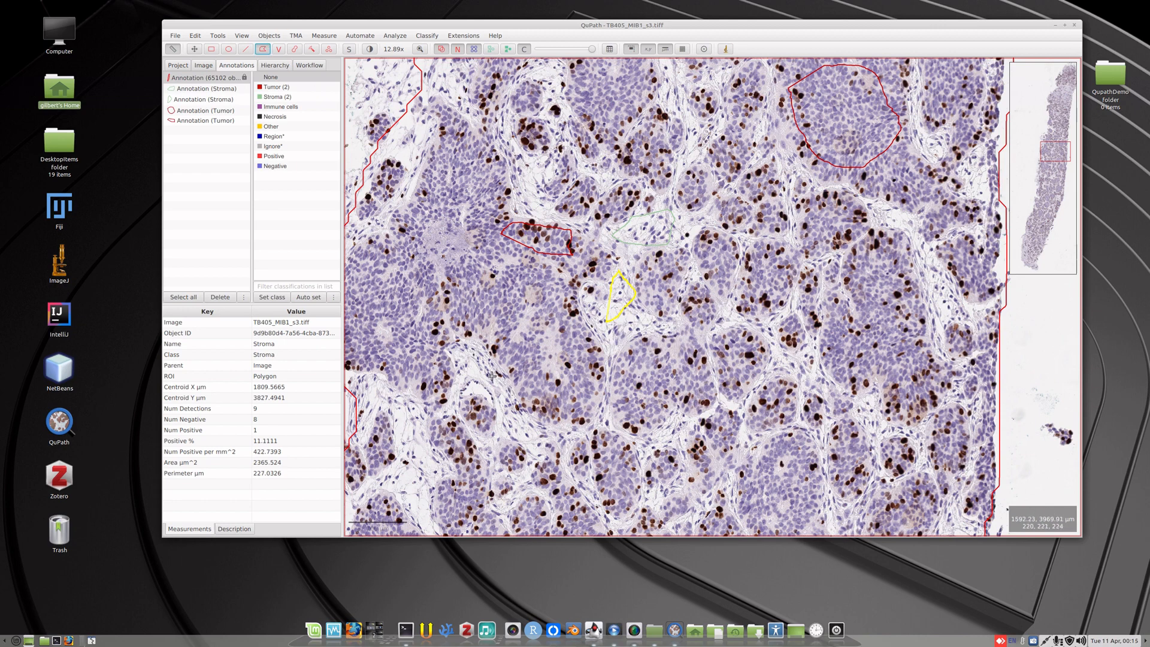
{"action": "mouse_move", "coordinate": [488, 368]}
{"action": "left_mouse_down"}
{"action": "mouse_move", "coordinate": [465, 344]}
{"action": "mouse_move", "coordinate": [456, 353]}
{"action": "mouse_move", "coordinate": [457, 369]}
{"action": "mouse_move", "coordinate": [486, 371]}
{"action": "left_mouse_up"}
{"action": "right_click", "coordinate": [474, 363]}
{"action": "mouse_move", "coordinate": [501, 381]}
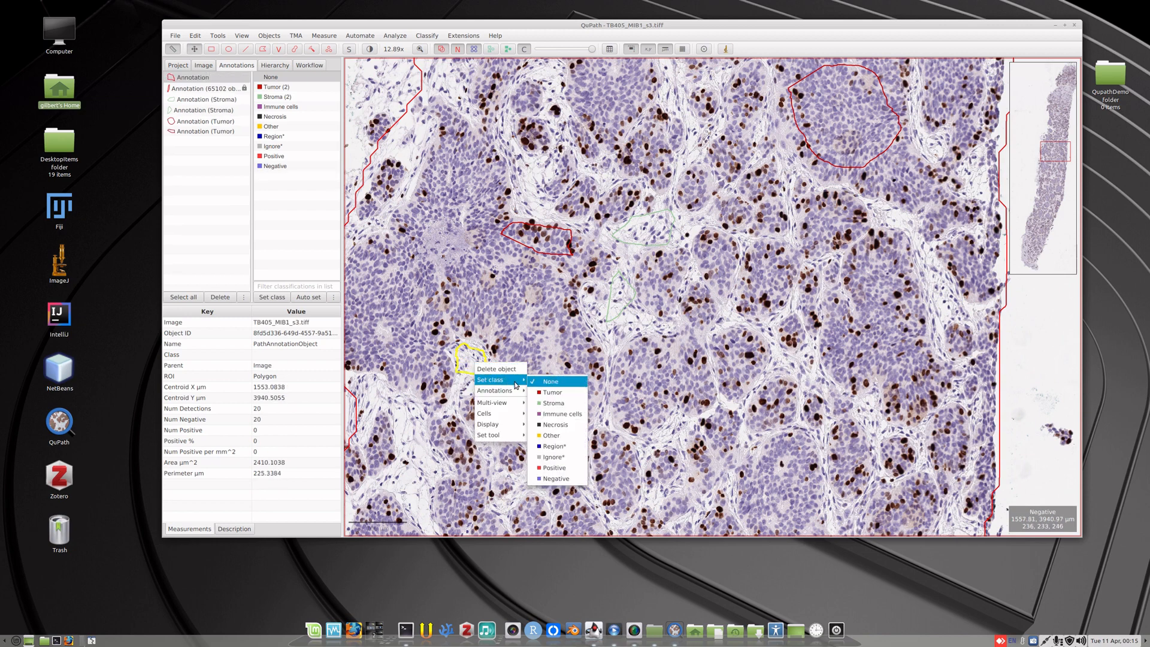
{"action": "left_click", "coordinate": [554, 403]}
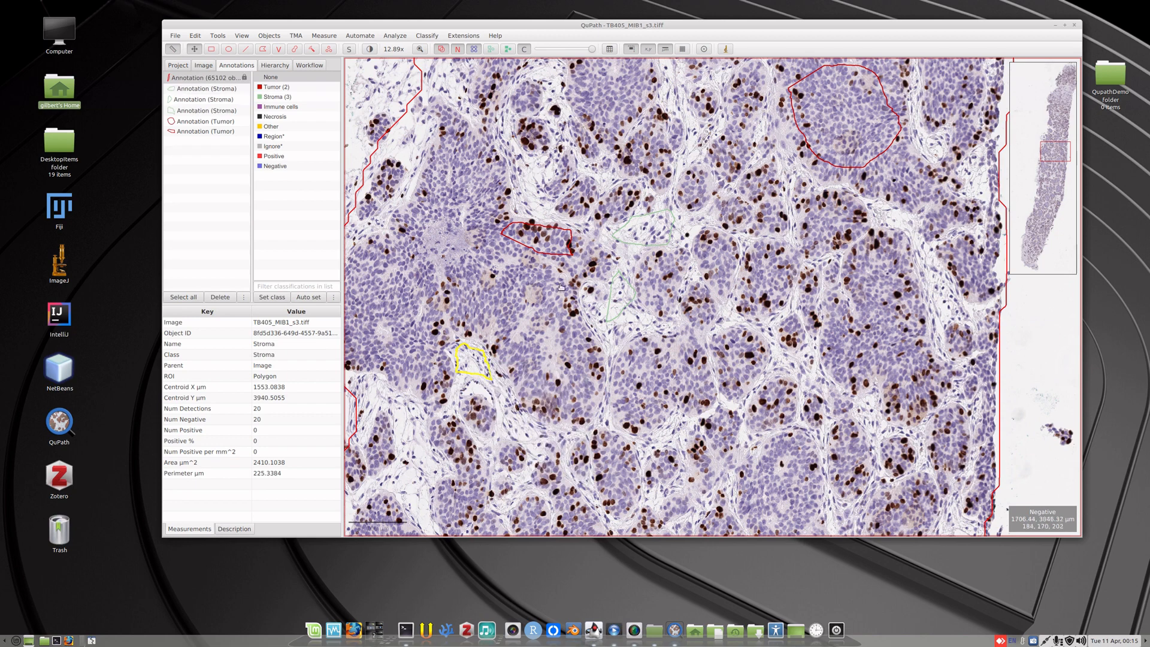
Show the detections again, train a random trees object classifier on the unlocked annotations with live update, and inspect its classification across the tissue.
{"action": "left_click", "coordinate": [490, 49]}
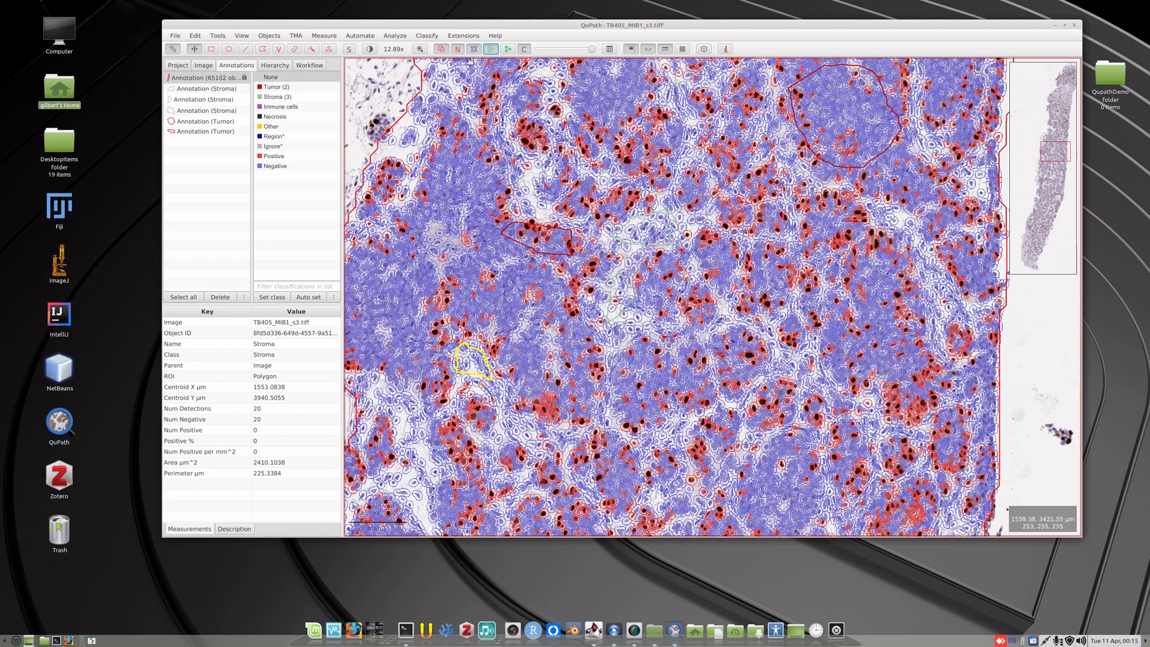
{"action": "left_click", "coordinate": [432, 38]}
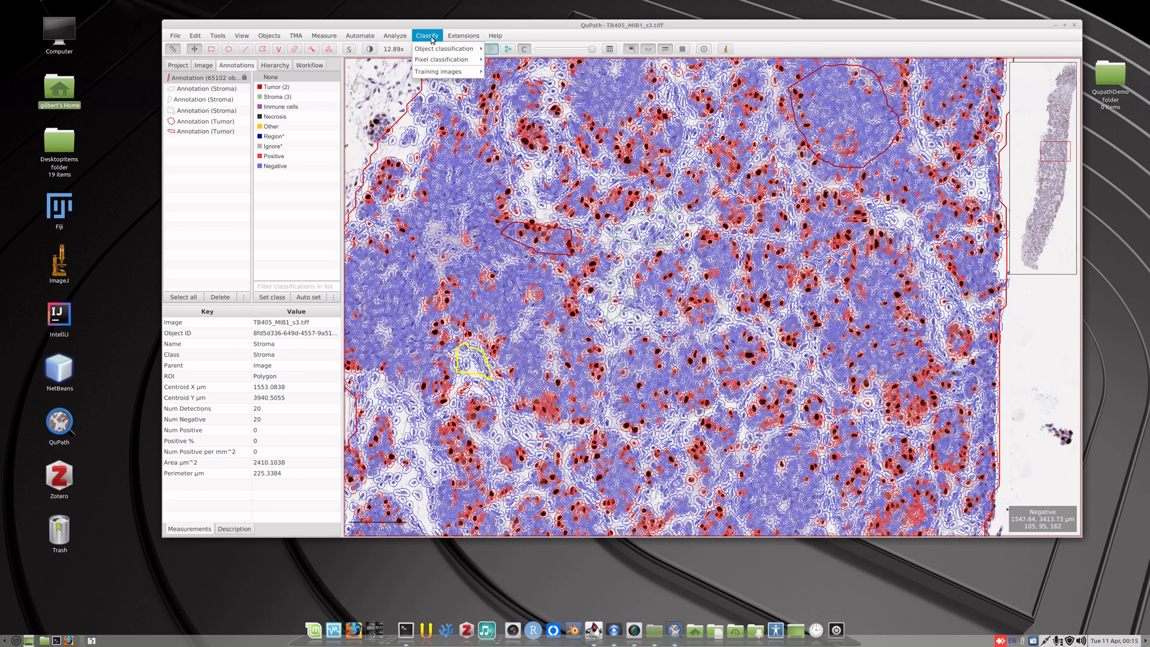
{"action": "mouse_move", "coordinate": [433, 48]}
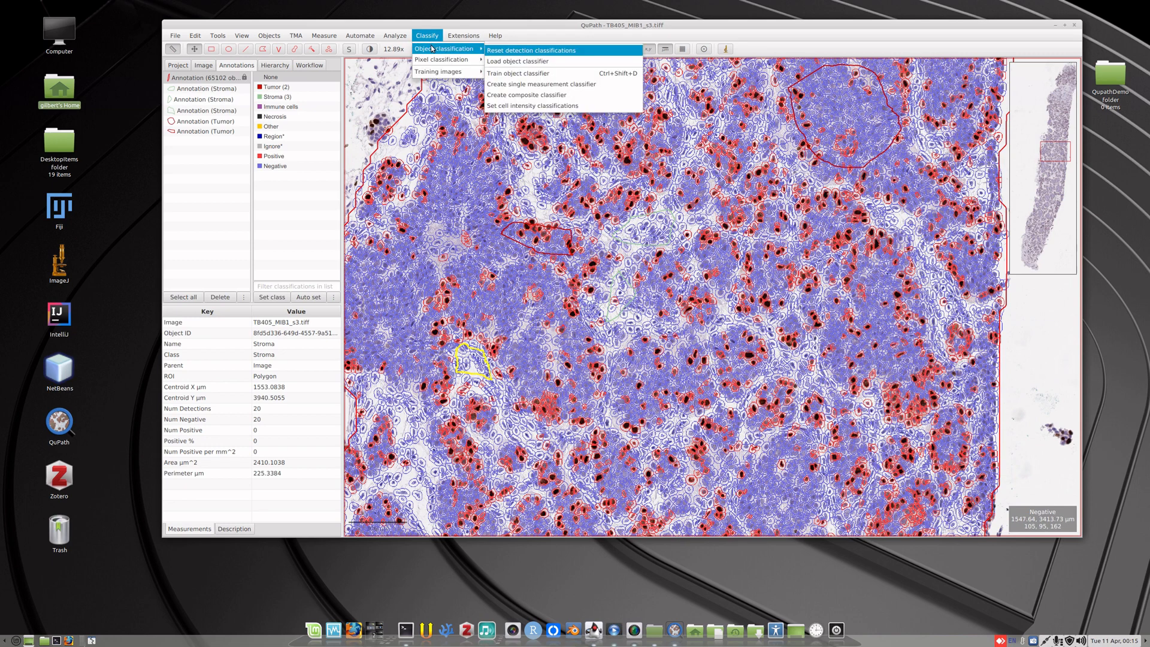
{"action": "left_click", "coordinate": [532, 73]}
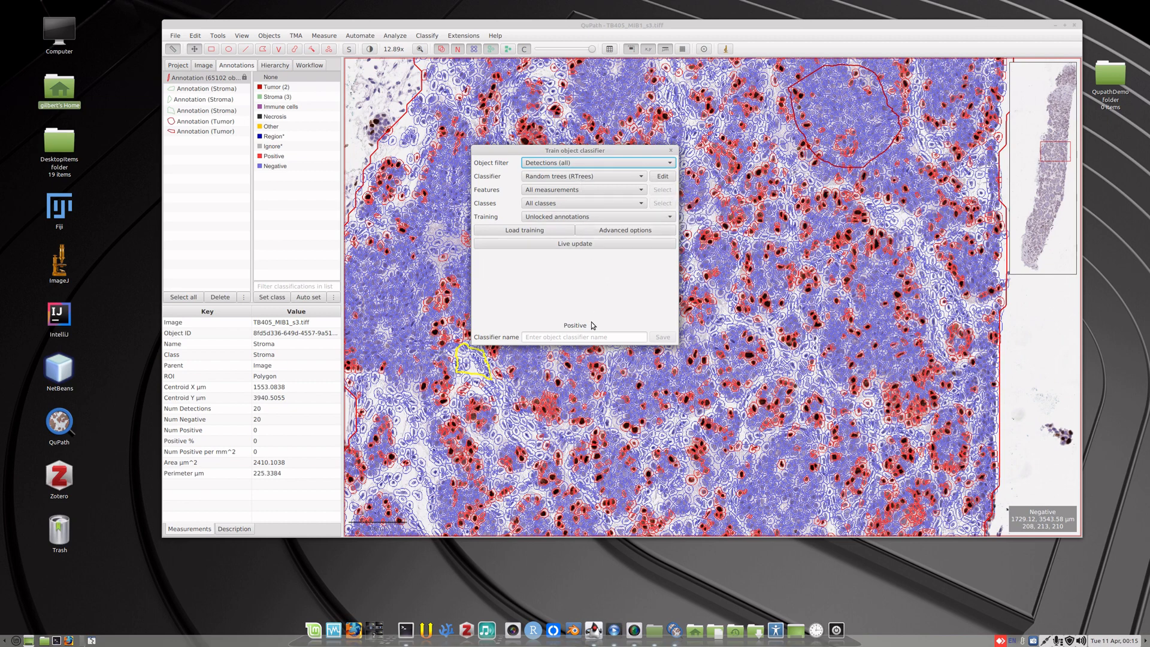
{"action": "left_click", "coordinate": [606, 243]}
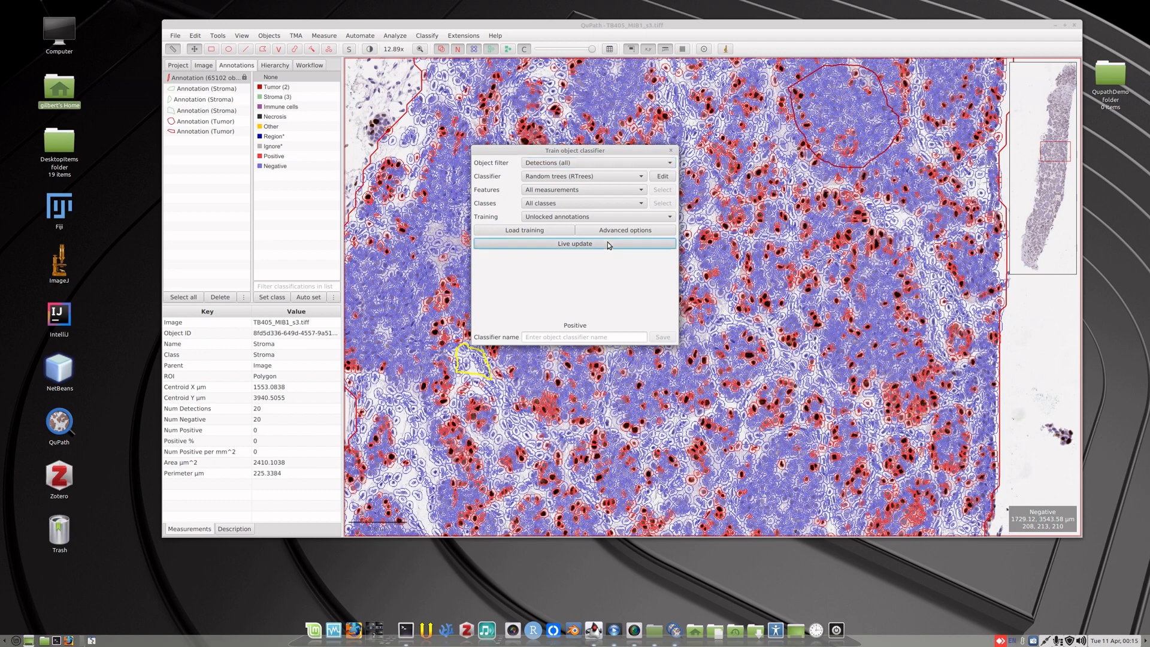
{"action": "mouse_move", "coordinate": [601, 150]}
{"action": "left_mouse_down"}
{"action": "mouse_move", "coordinate": [329, 175]}
{"action": "mouse_move", "coordinate": [288, 193]}
{"action": "left_mouse_up"}
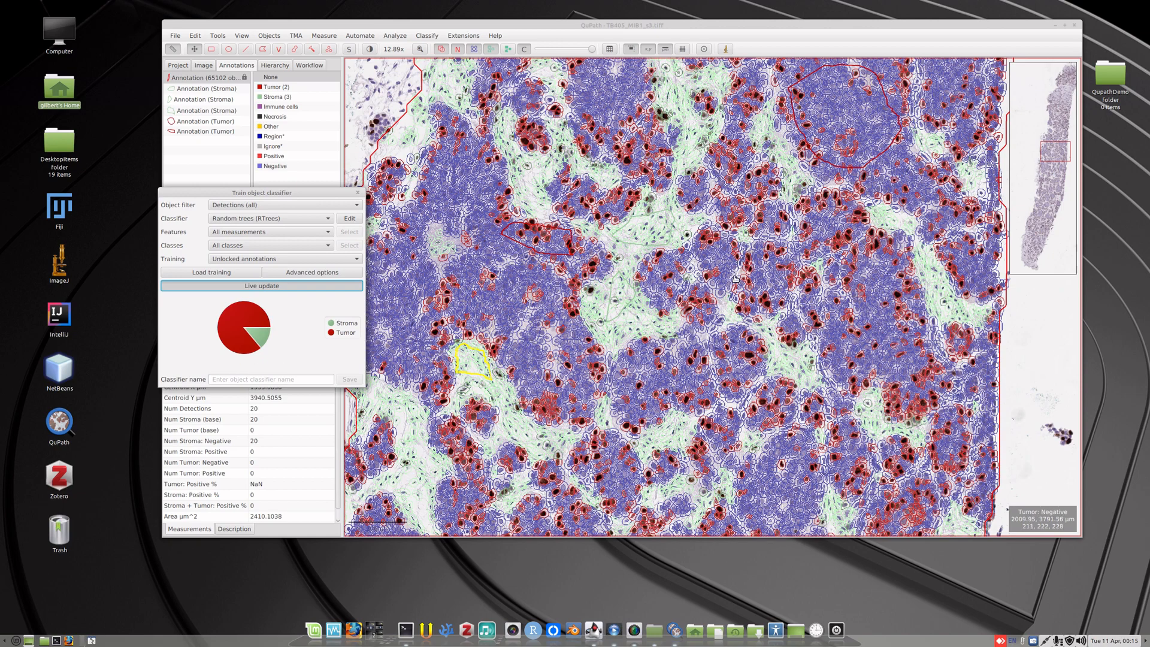
{"action": "scroll", "coordinate": [739, 259], "scroll_direction": "down", "scroll_amount": 5}
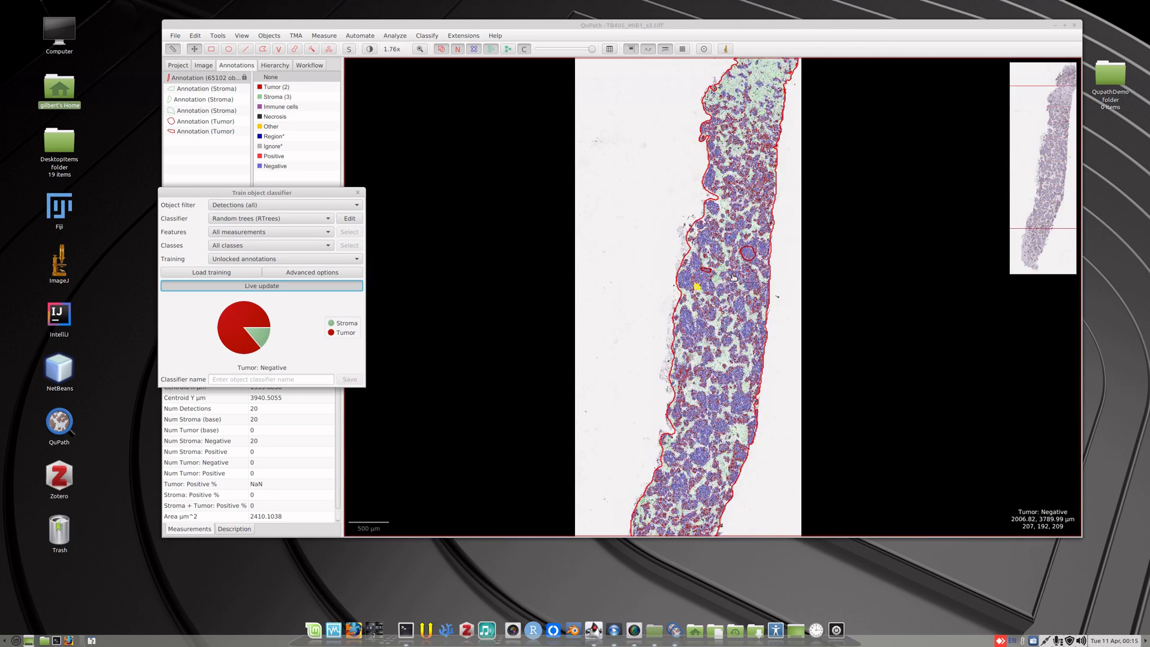
{"action": "scroll", "coordinate": [733, 277], "scroll_direction": "up", "scroll_amount": 5}
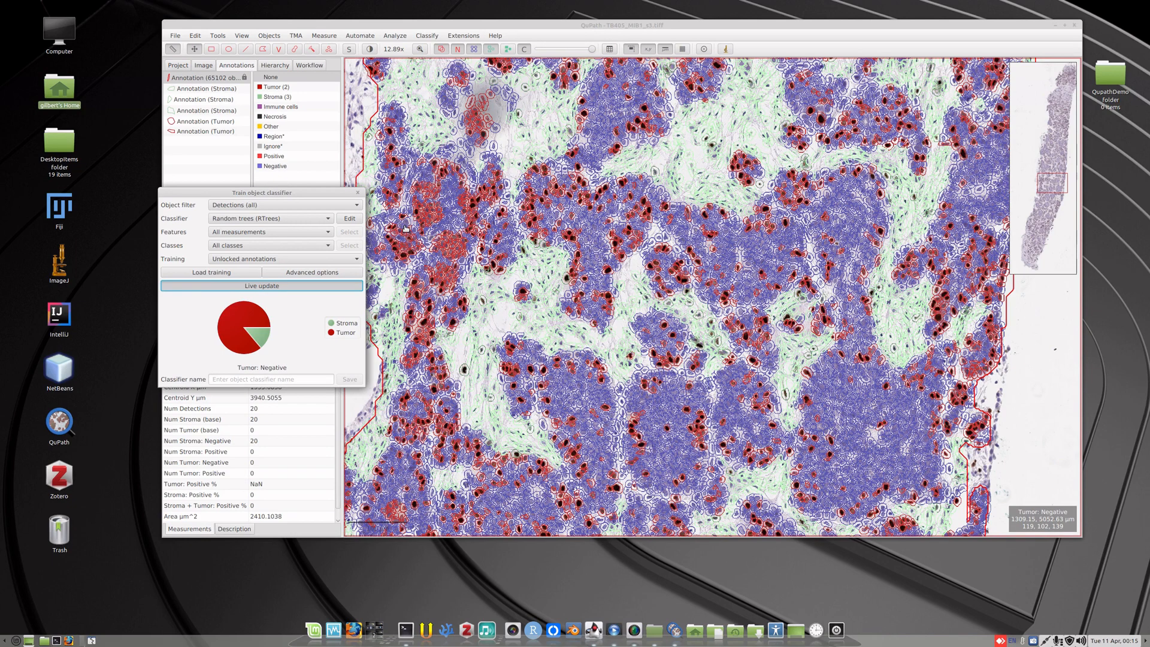
Move the classifier window clear of the annotation list and examine the whole-tissue annotation's tumour and stroma cell counts and positive percentages.
{"action": "left_click_drag", "start_coordinate": [332, 193], "coordinate": [1068, 275]}
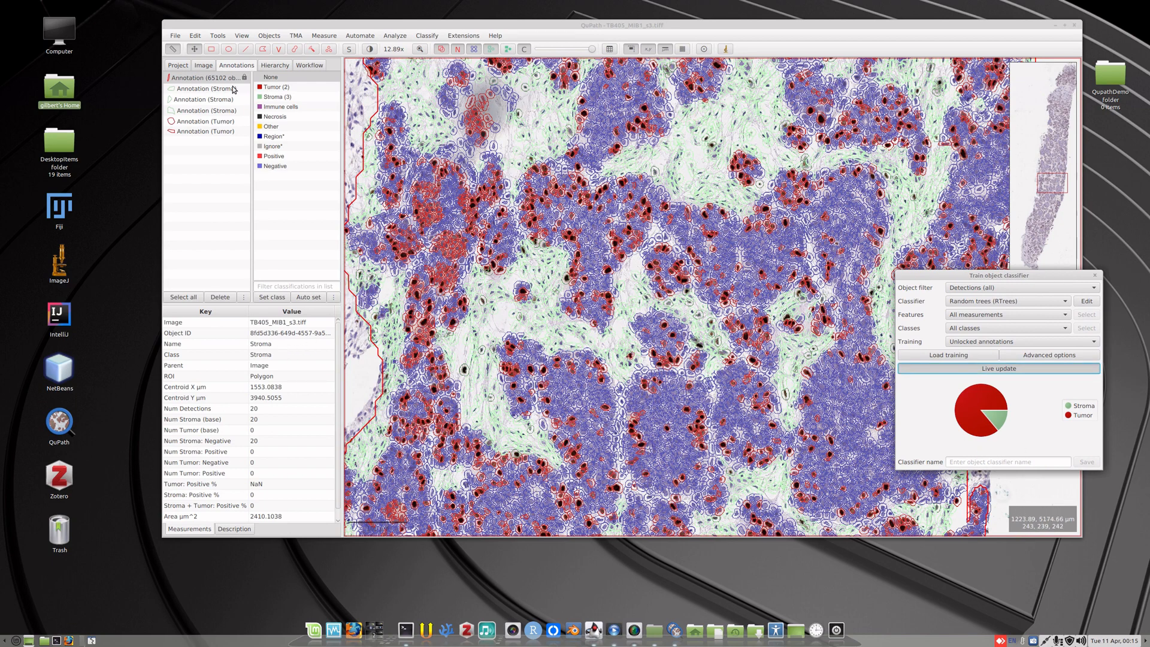
{"action": "left_click", "coordinate": [212, 78]}
{"action": "scroll", "coordinate": [217, 367], "scroll_direction": "down", "scroll_amount": 1}
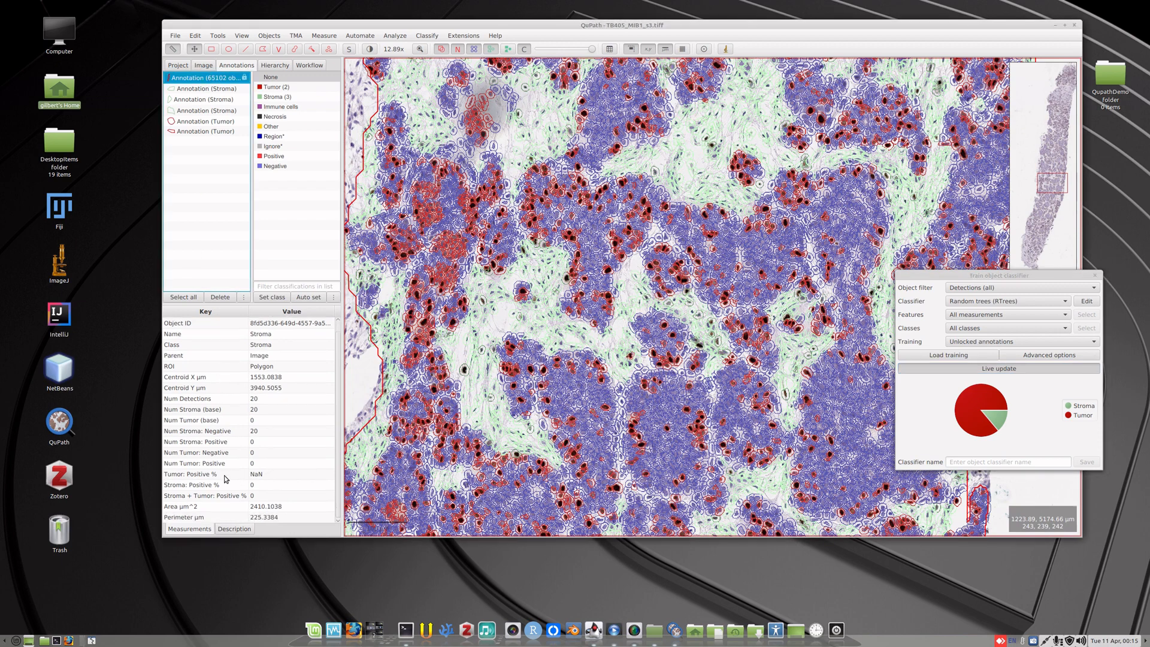
{"action": "scroll", "coordinate": [220, 473], "scroll_direction": "up", "scroll_amount": 1}
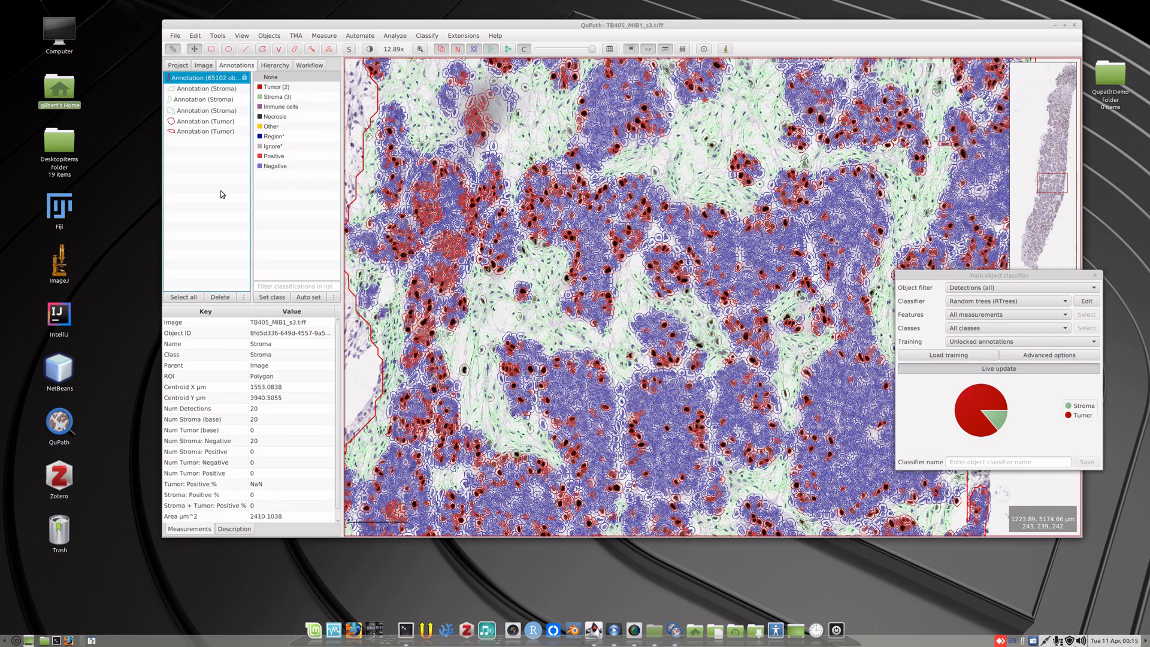
{"action": "left_click", "coordinate": [205, 89]}
{"action": "left_click", "coordinate": [205, 78]}
{"action": "left_click", "coordinate": [203, 65]}
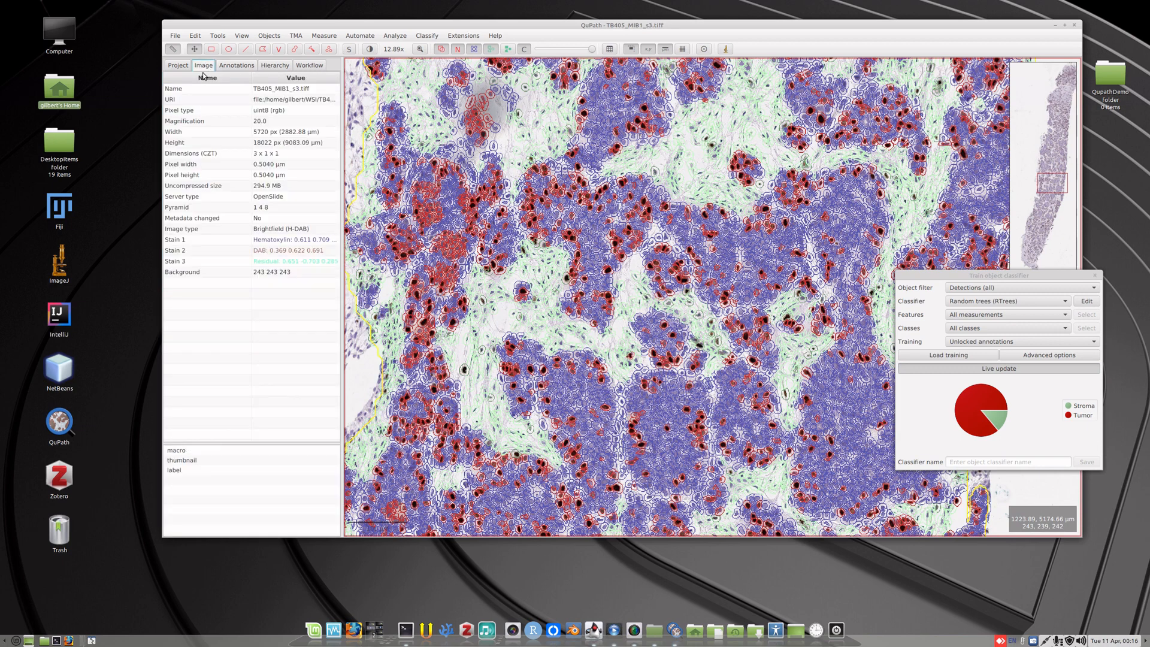
{"action": "left_click", "coordinate": [227, 69]}
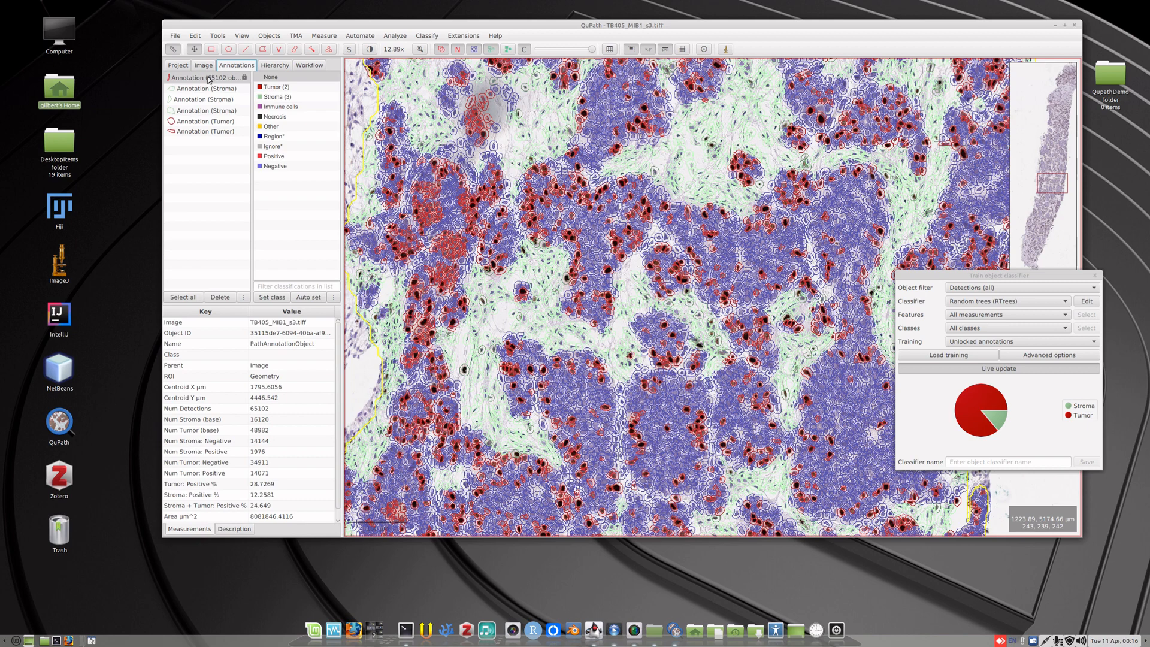
{"action": "double_click", "coordinate": [209, 80]}
{"action": "scroll", "coordinate": [216, 388], "scroll_direction": "down", "scroll_amount": 1}
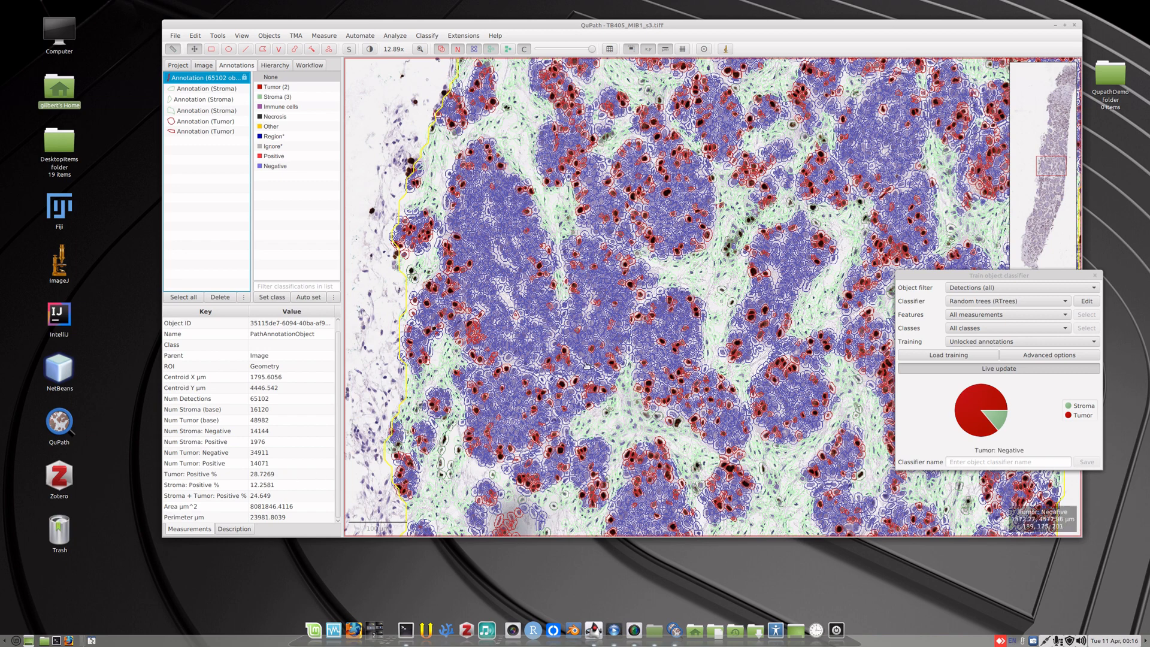
{"action": "scroll", "coordinate": [718, 249], "scroll_direction": "down", "scroll_amount": 6}
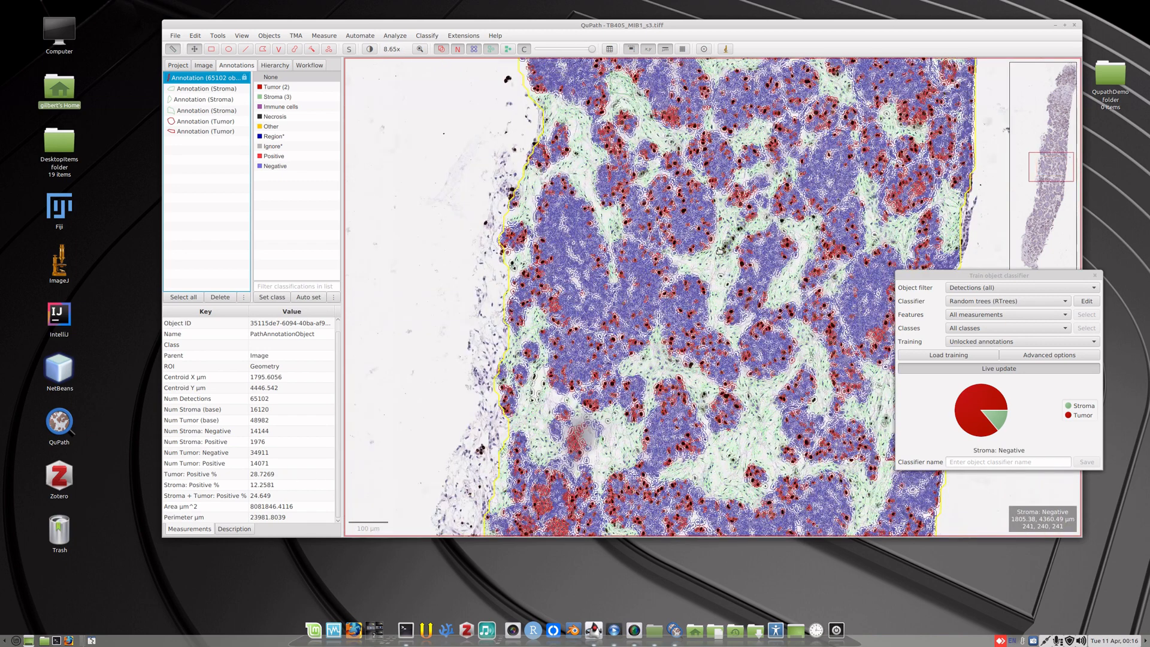